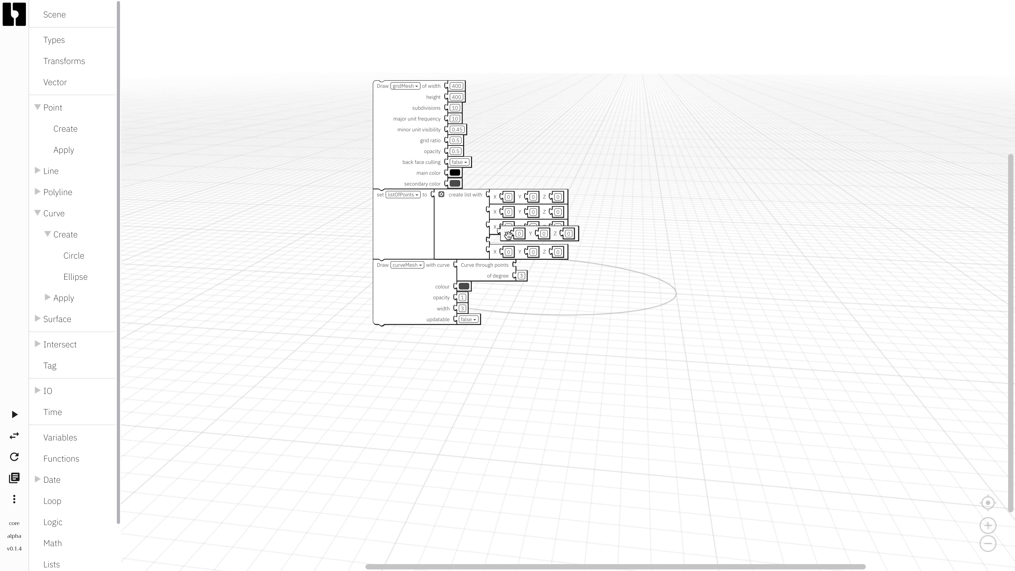
Fill the empty slot of the points list with the loose point and insert a Draw pointsMesh block before Draw curveMesh
left_click_drag(497, 230, 488, 240)
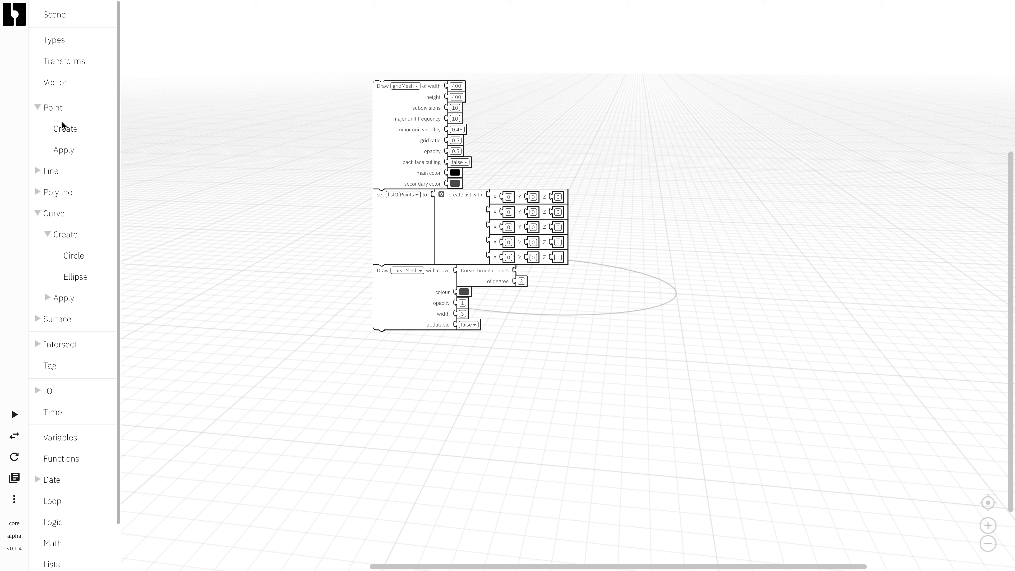
left_click(61, 110)
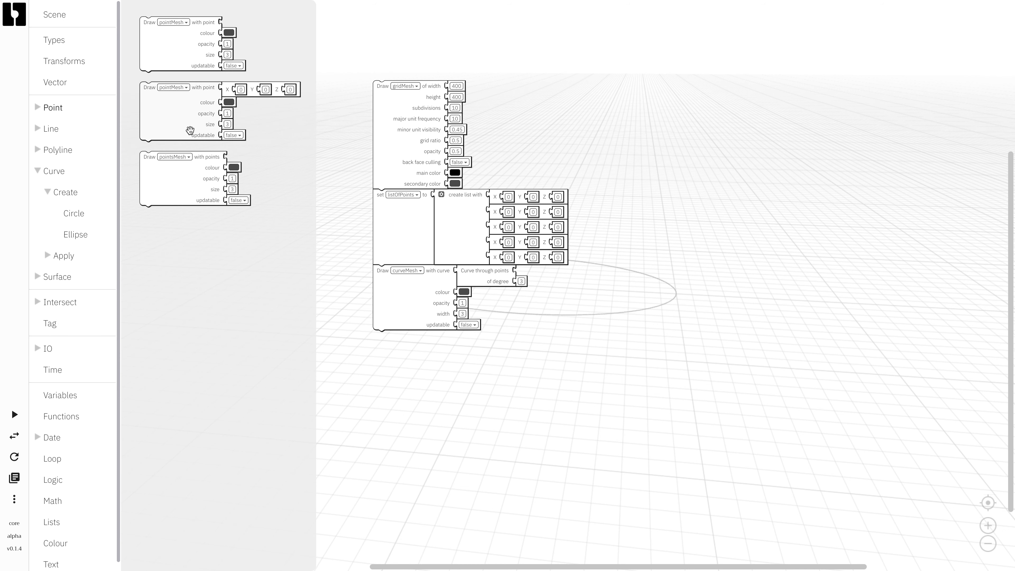
mouse_move(170, 176)
left_mouse_down()
mouse_move(372, 290)
mouse_move(397, 290)
left_mouse_up()
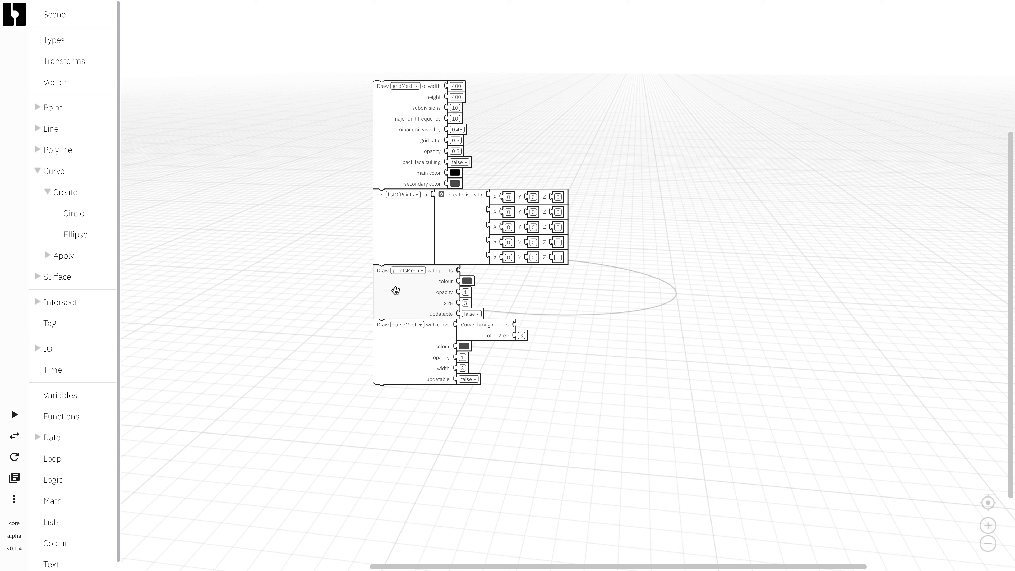
Supply the listOfPoints variable as the points input of the Draw pointsMesh block
left_click(70, 395)
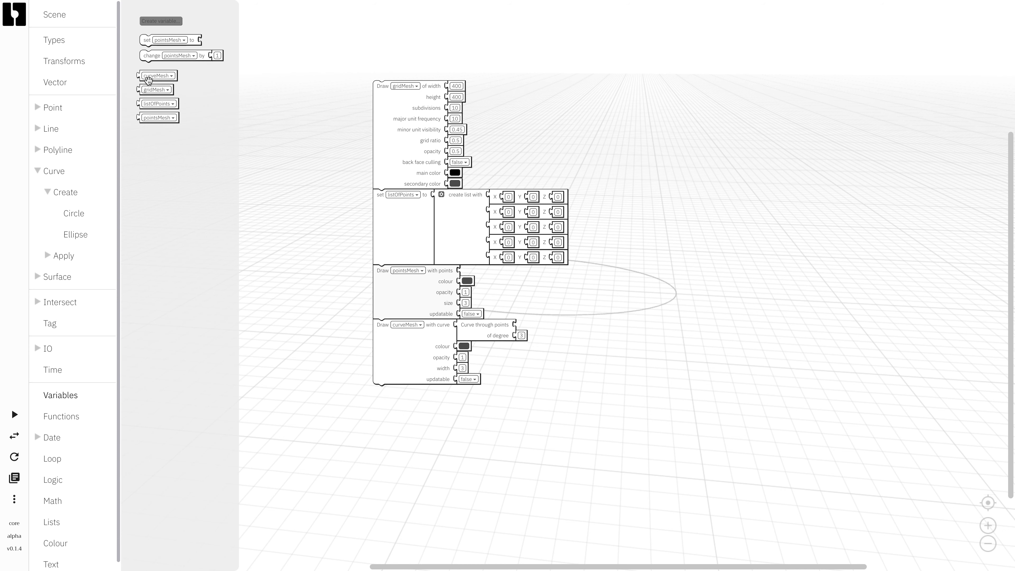
left_click_drag(160, 103, 366, 174)
left_click_drag(419, 272, 464, 272)
Supply the listOfPoints variable to the Curve through points block
left_click_drag(421, 164, 329, 168)
left_click_drag(405, 165, 336, 150)
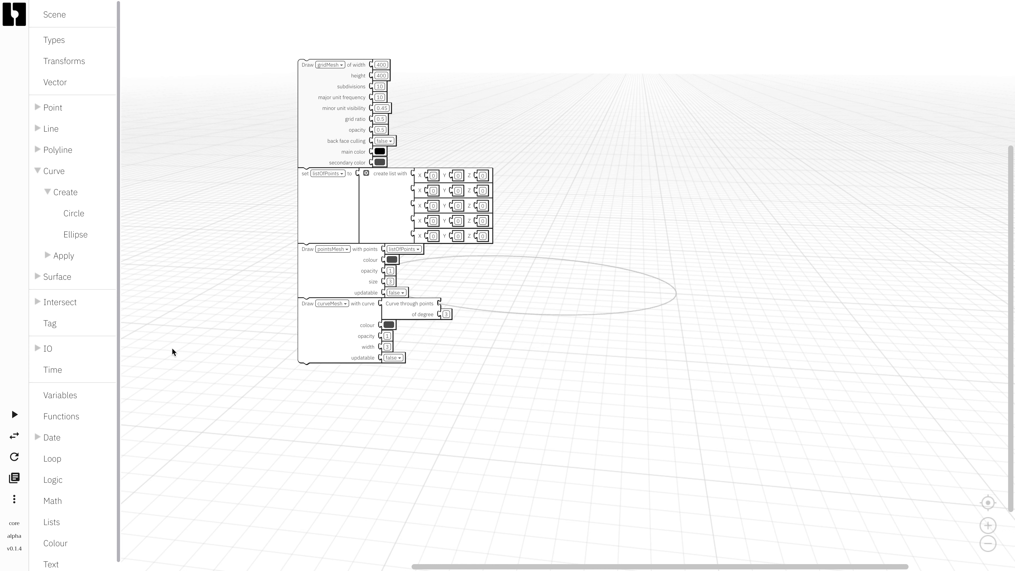
left_click(54, 397)
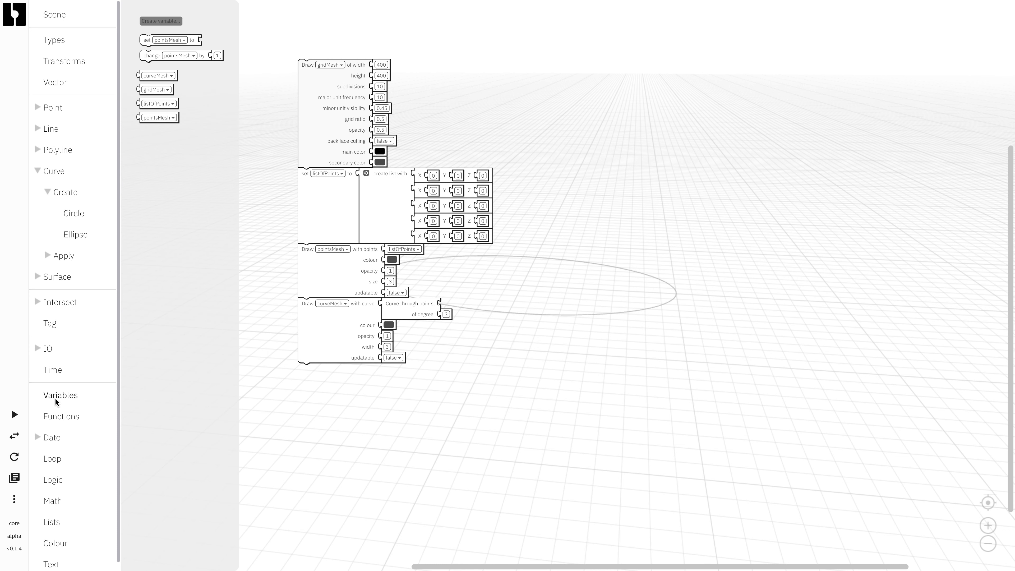
left_click_drag(147, 103, 450, 304)
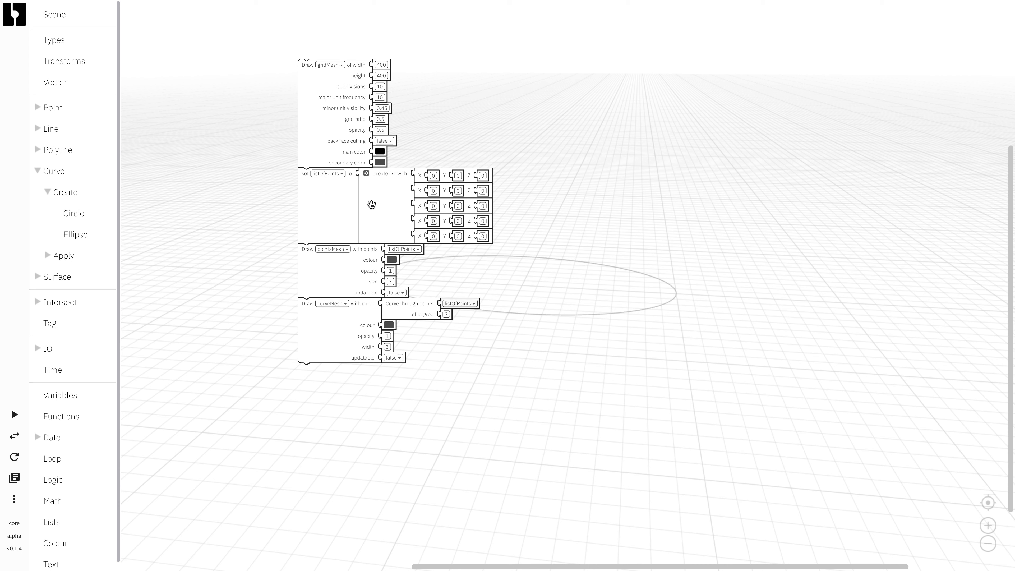
Disable the Draw curveMesh block and run the script
right_click(323, 332)
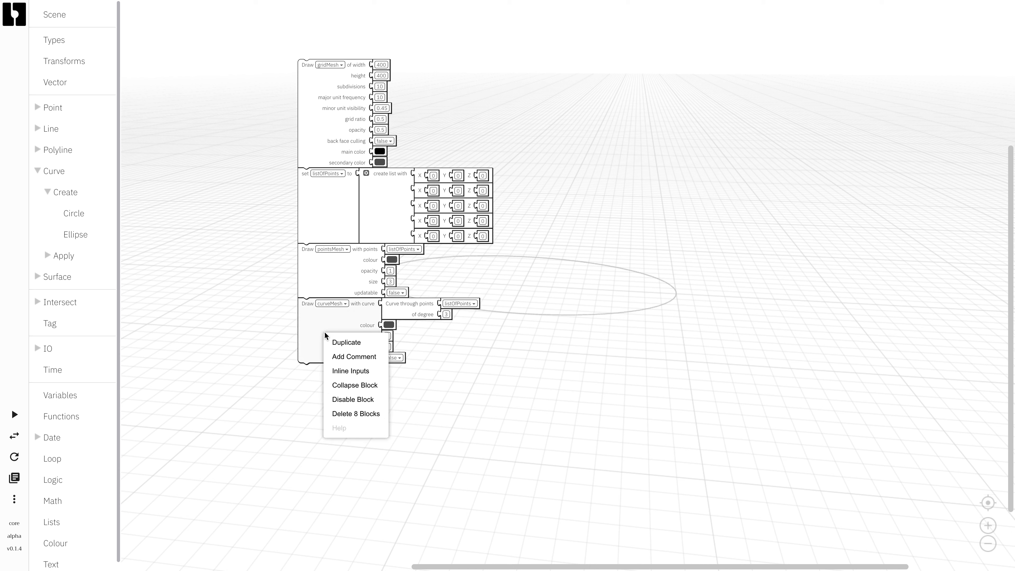
left_click(368, 405)
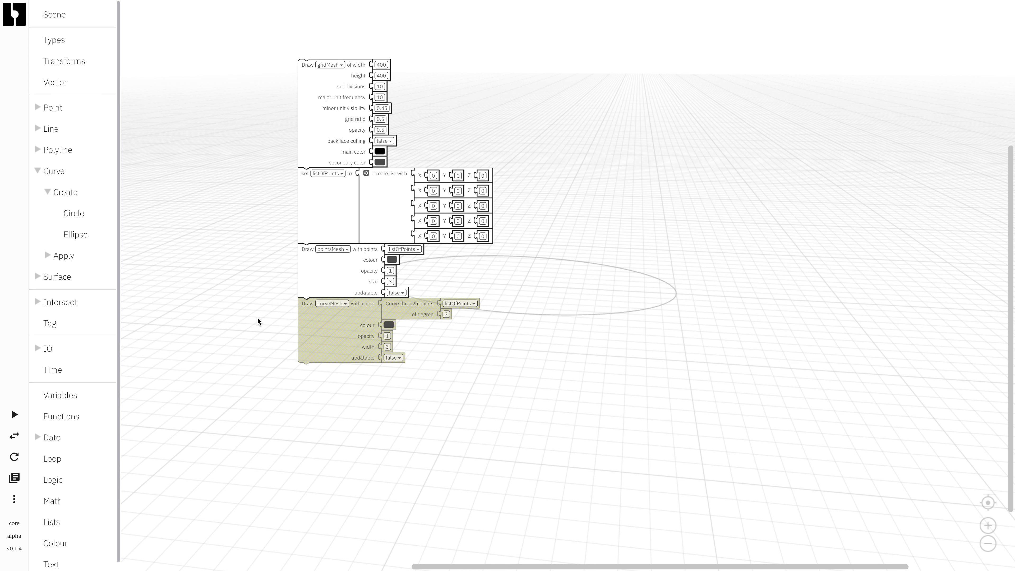
left_click(14, 414)
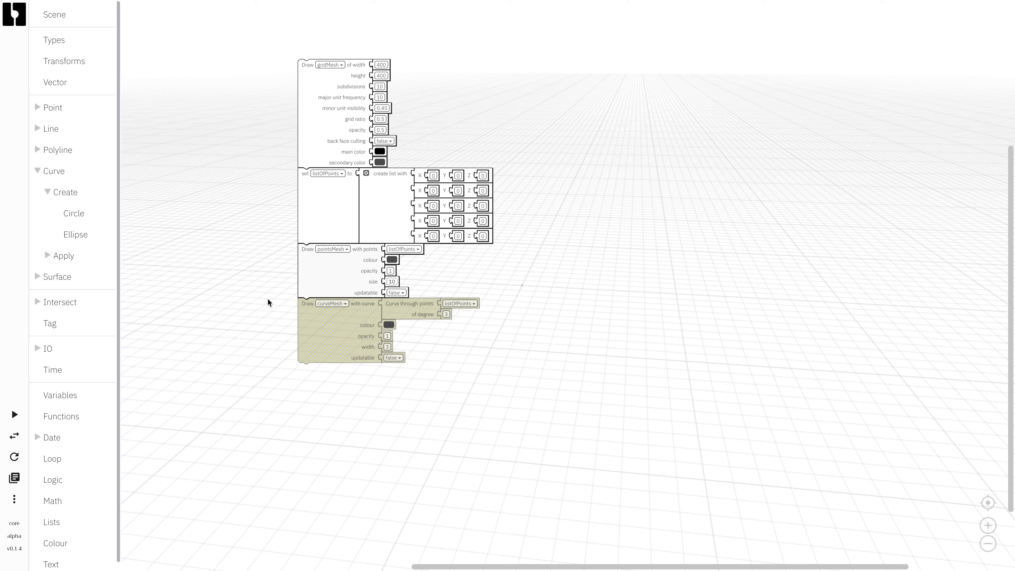
Set the drawn points' size to 10 and their colour to amber, then run the script
left_click(14, 417)
left_click(394, 262)
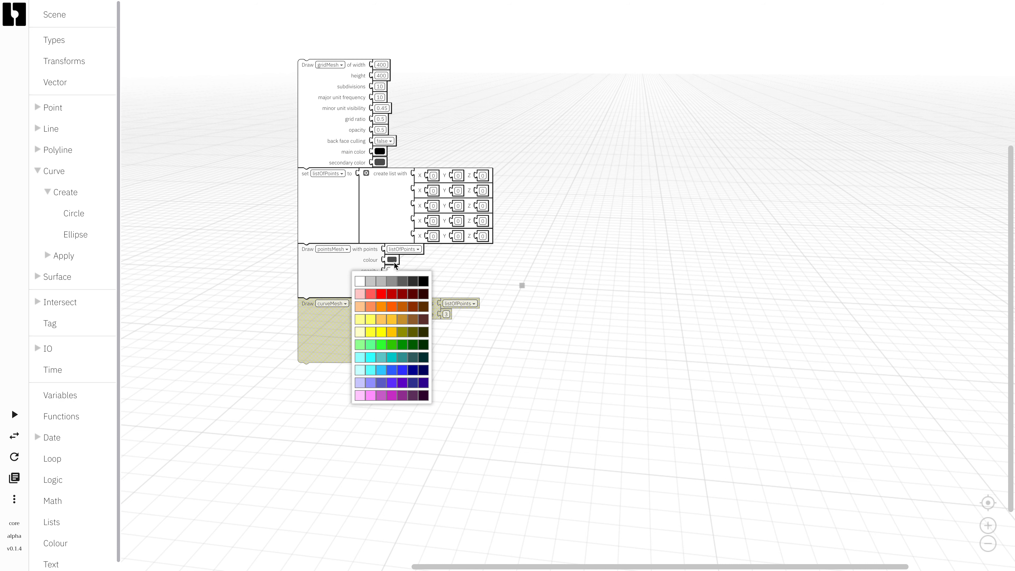
left_click(392, 319)
left_click(14, 414)
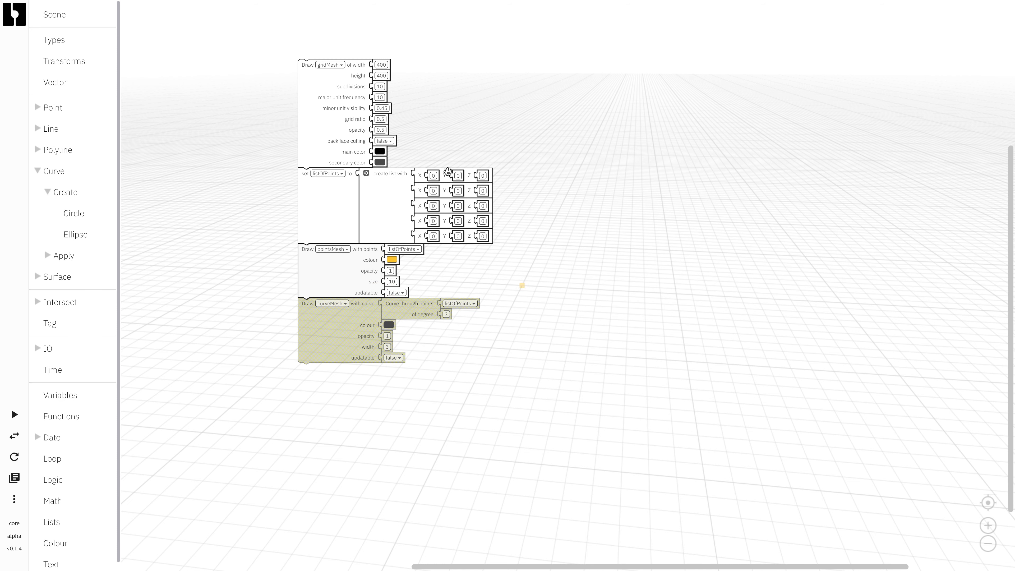
Set the second point in the list to Y 2 and Z 3, then run the script
left_click(483, 176)
left_click(460, 191)
left_click(563, 291)
left_click(457, 190)
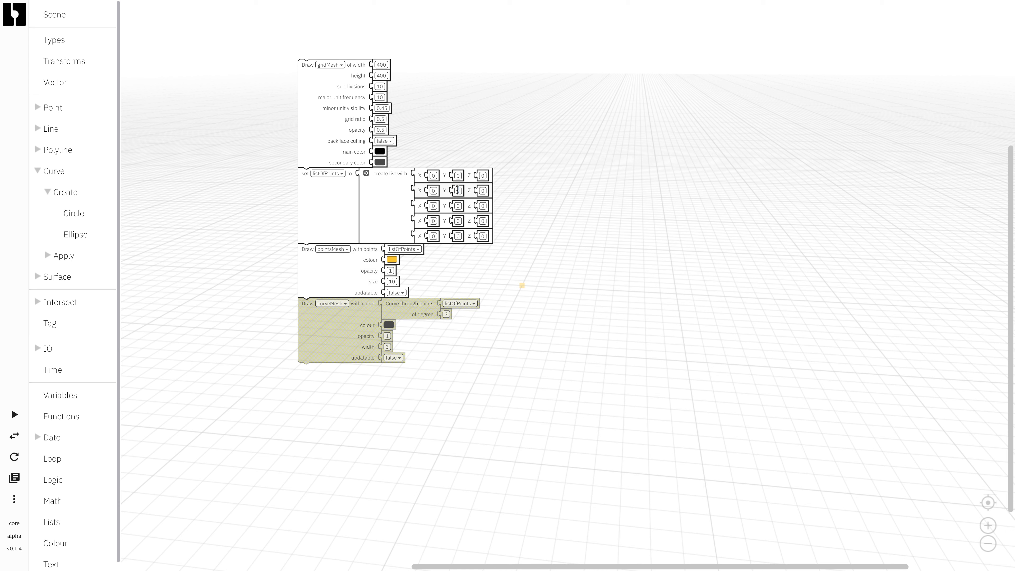
type("2")
left_click(481, 191)
left_click(15, 414)
Set the third point in the list to Y 4 and Z 6, then run the script
left_click(459, 206)
left_click(482, 206)
type("6")
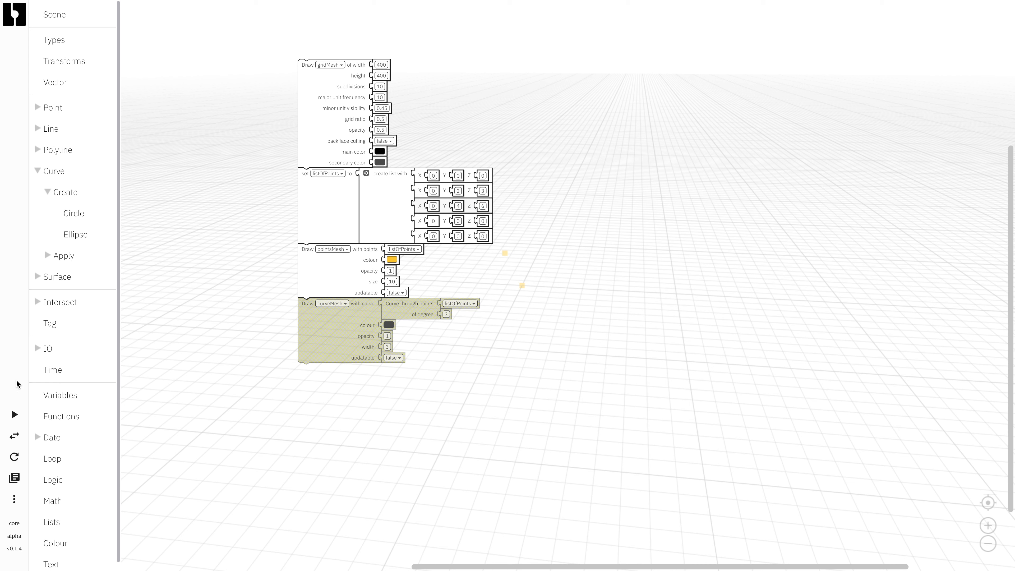
left_click(14, 416)
Change the third point in the list to Y 1 and Z 8, then run the script
left_click_drag(442, 340, 518, 349)
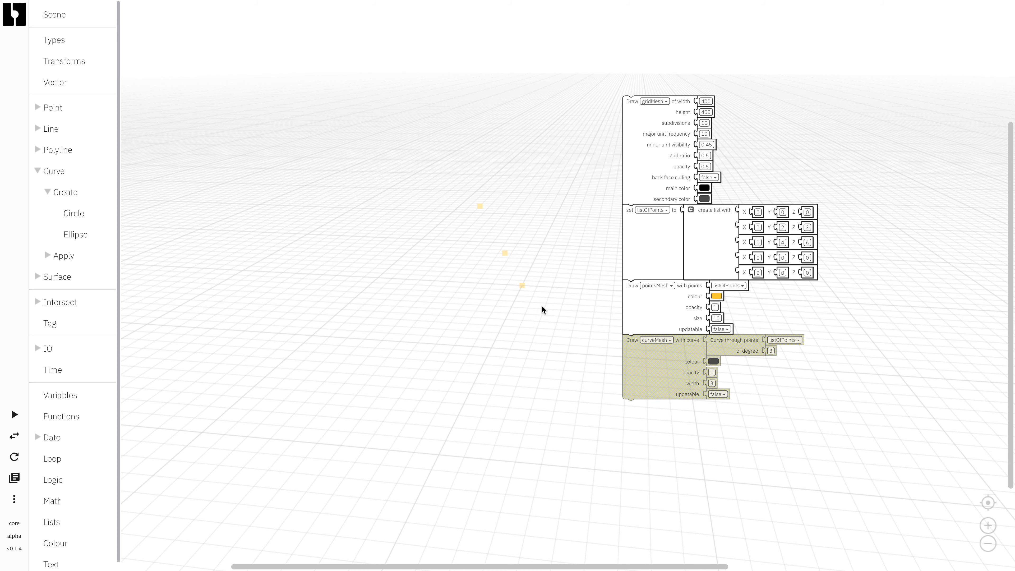
left_click(808, 243)
type("1")
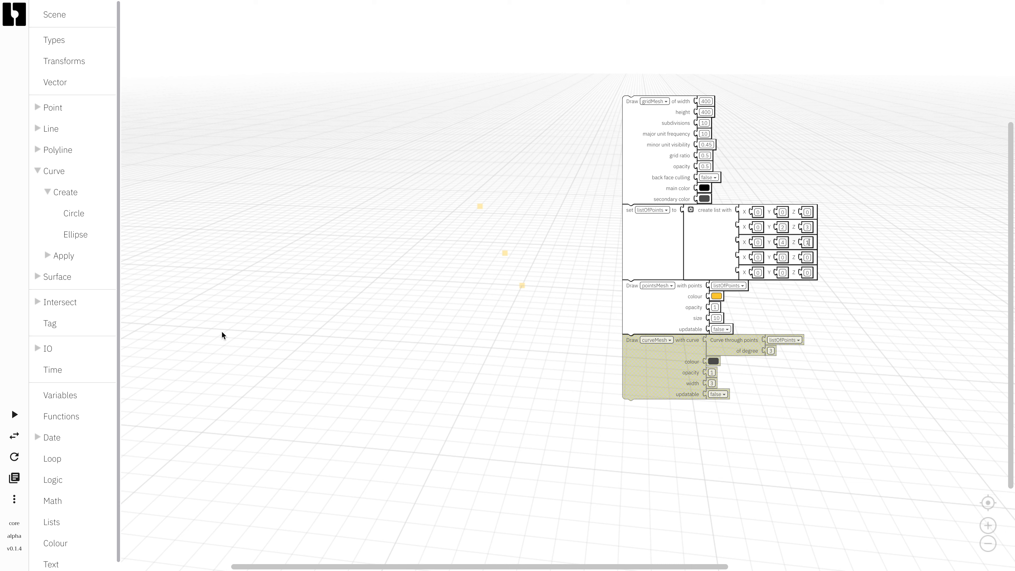
left_click(15, 414)
left_click(782, 242)
type("1")
left_click(807, 242)
type("8")
left_click(14, 415)
Set the fourth point in the list to Y 3 and Z 9, then run the script
left_click(37, 438)
left_click_drag(745, 442, 595, 397)
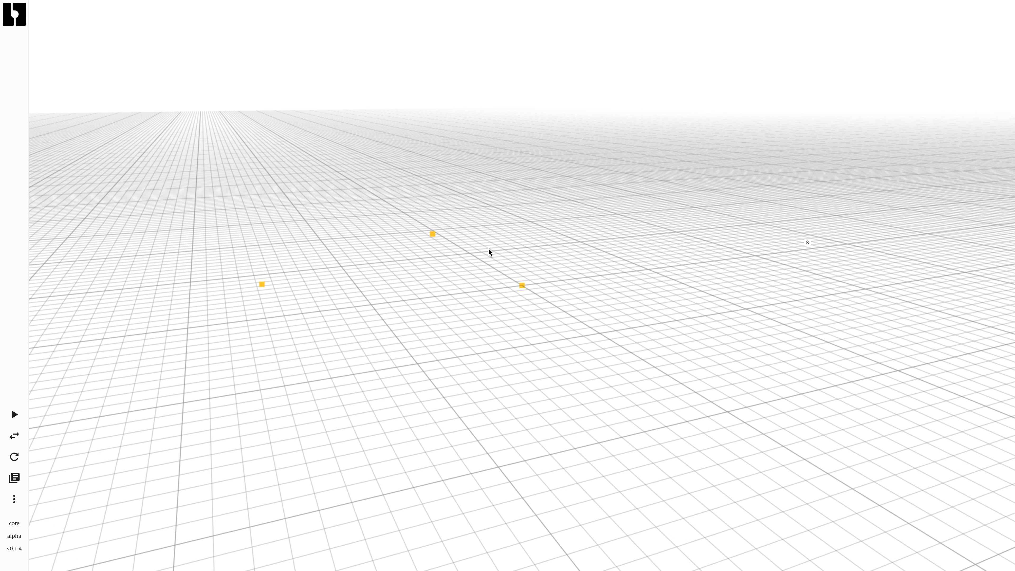
left_click(14, 435)
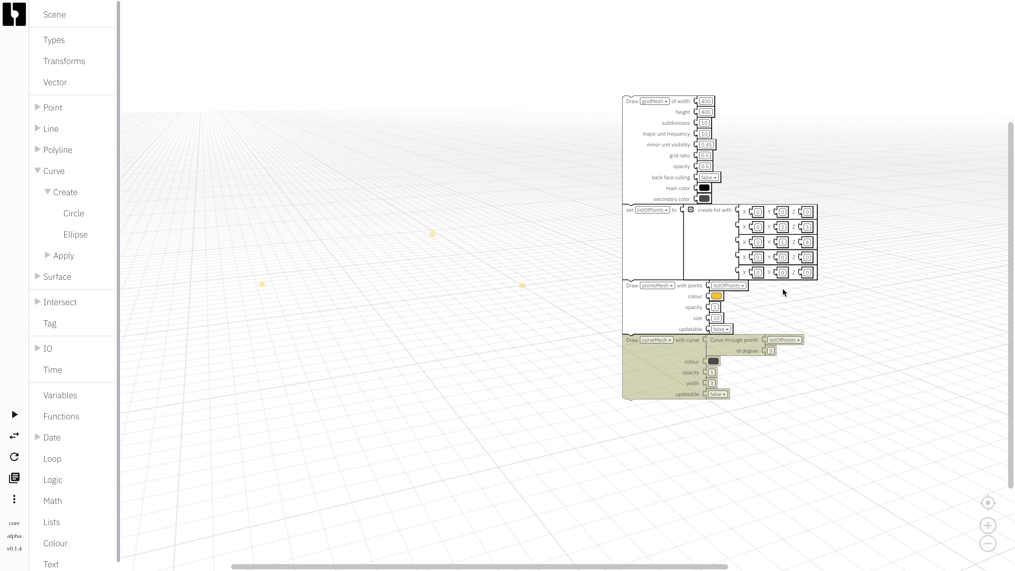
left_click(781, 257)
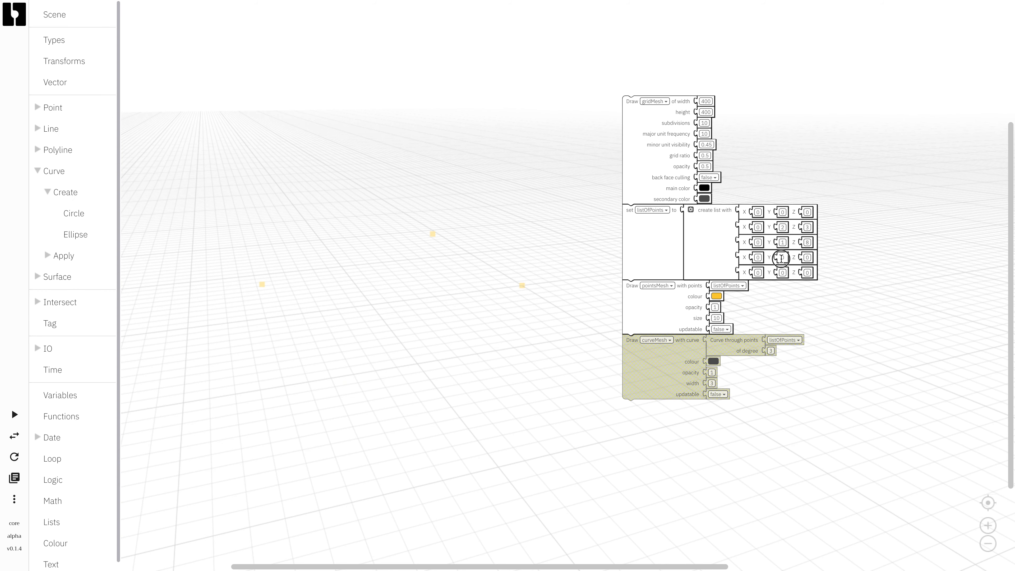
type("2")
left_click(808, 259)
type("9")
left_click(784, 258)
type("3")
left_click(14, 414)
Set the fifth point in the list to Y 6 and Z 6, then run the script
left_click(786, 272)
type("6")
left_click(807, 272)
type("6")
left_click(525, 313)
left_click(14, 415)
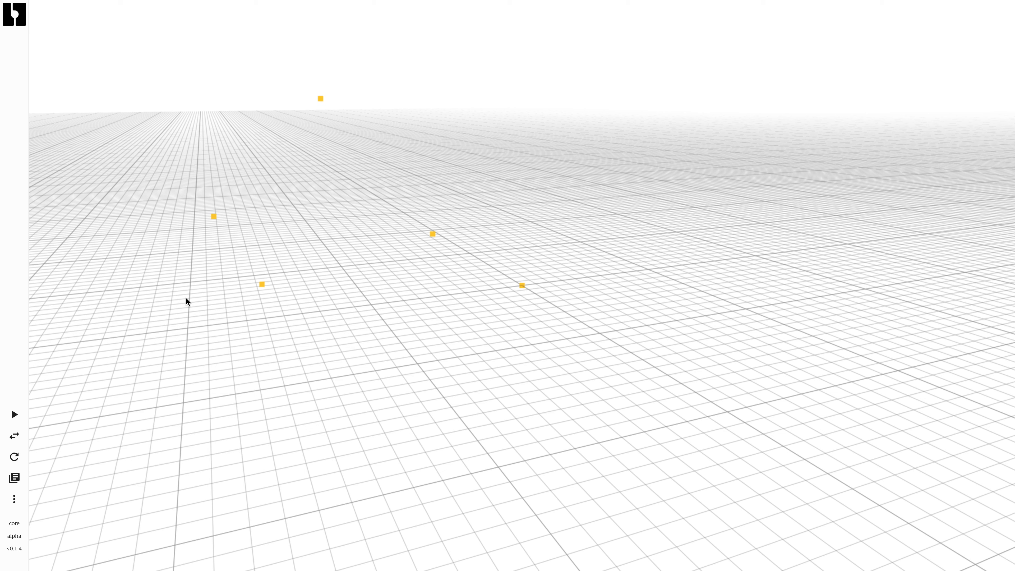
Re-enable the Draw curveMesh block and run the script to draw the curve through the points
left_click(13, 435)
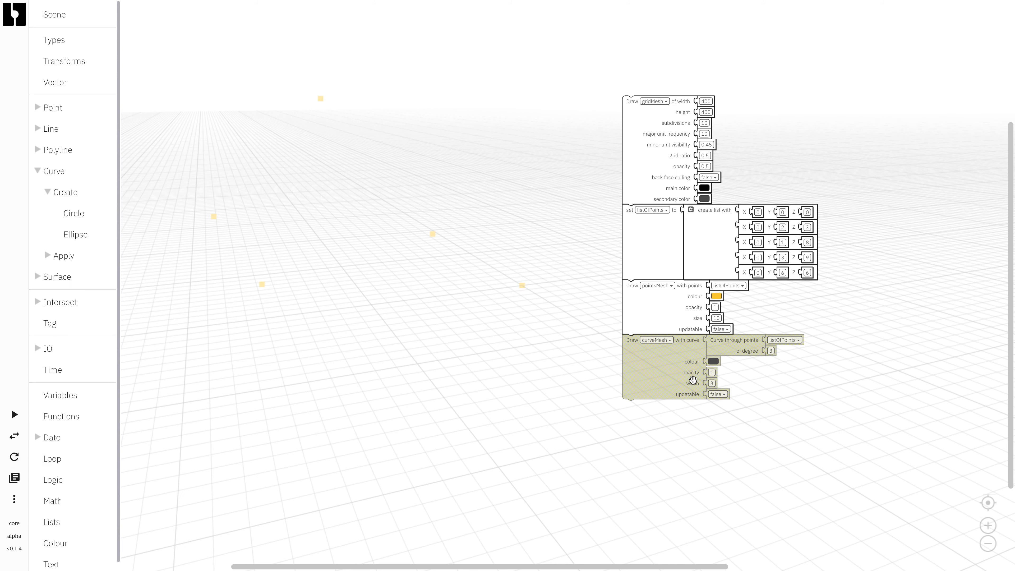
right_click(664, 370)
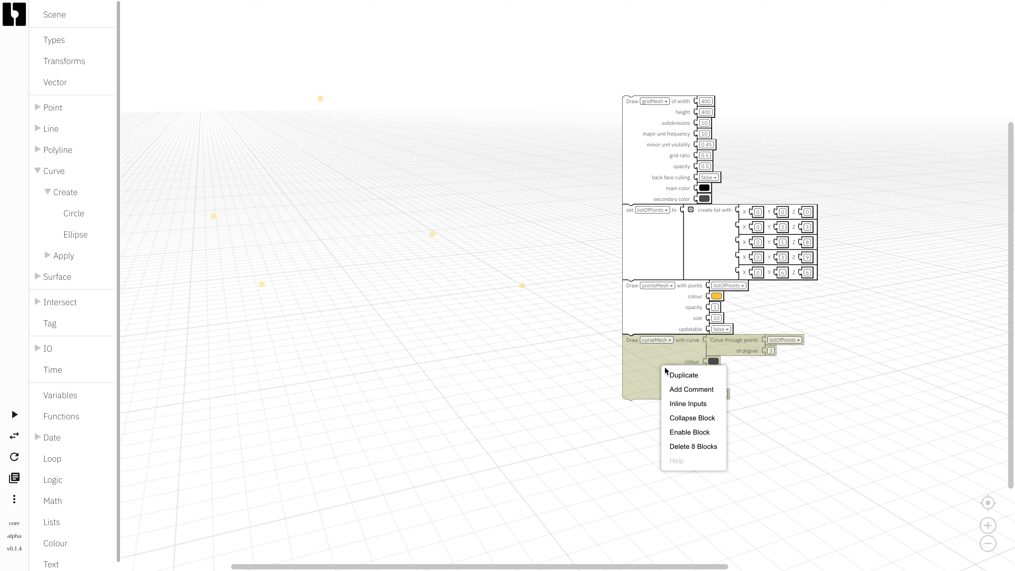
left_click(685, 433)
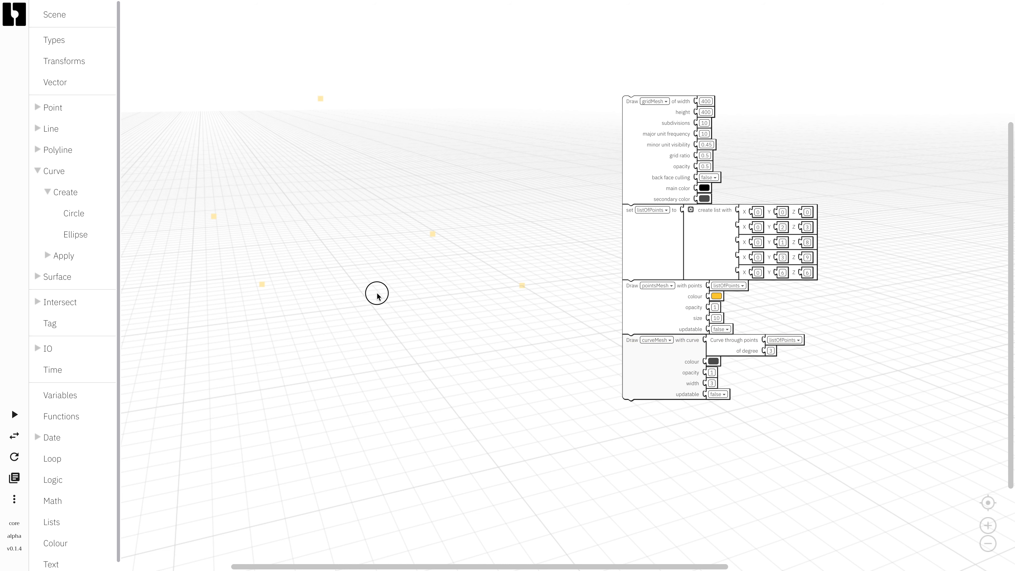
left_click(14, 414)
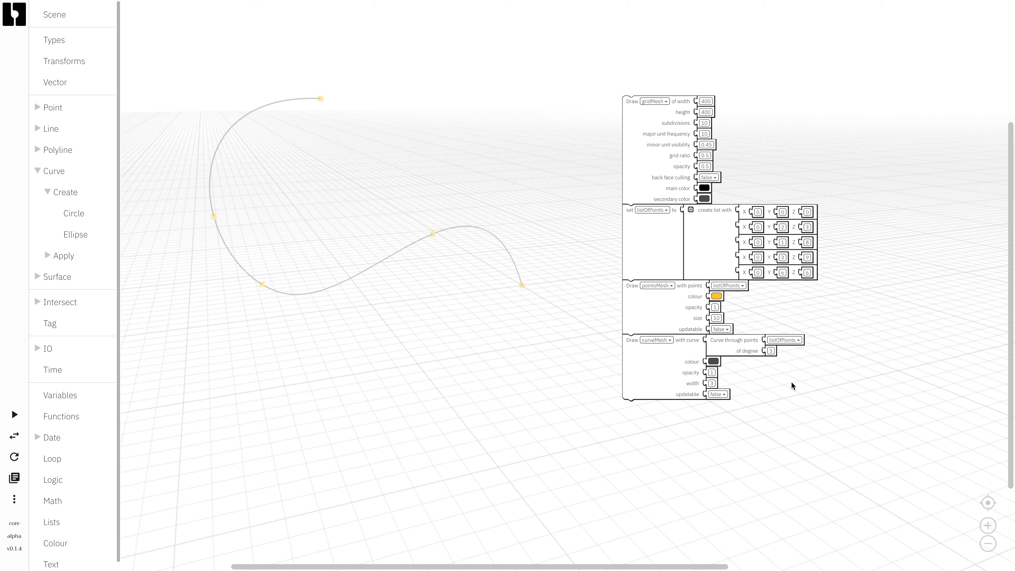
Set the second point's X to 5 and the fourth point's X to -5, then run the script
left_click_drag(671, 163, 697, 137)
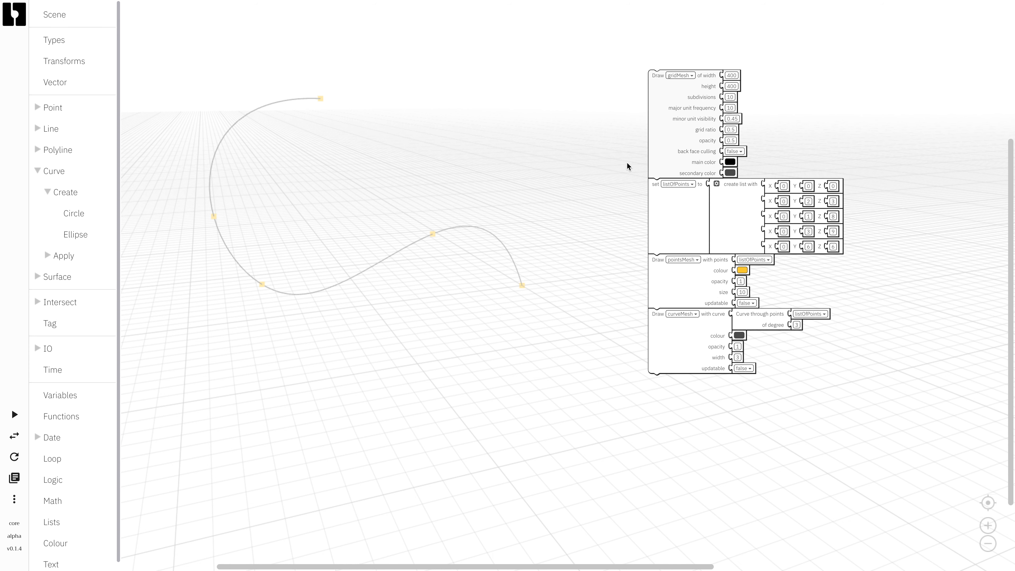
left_click(14, 435)
left_click_drag(627, 281, 538, 283)
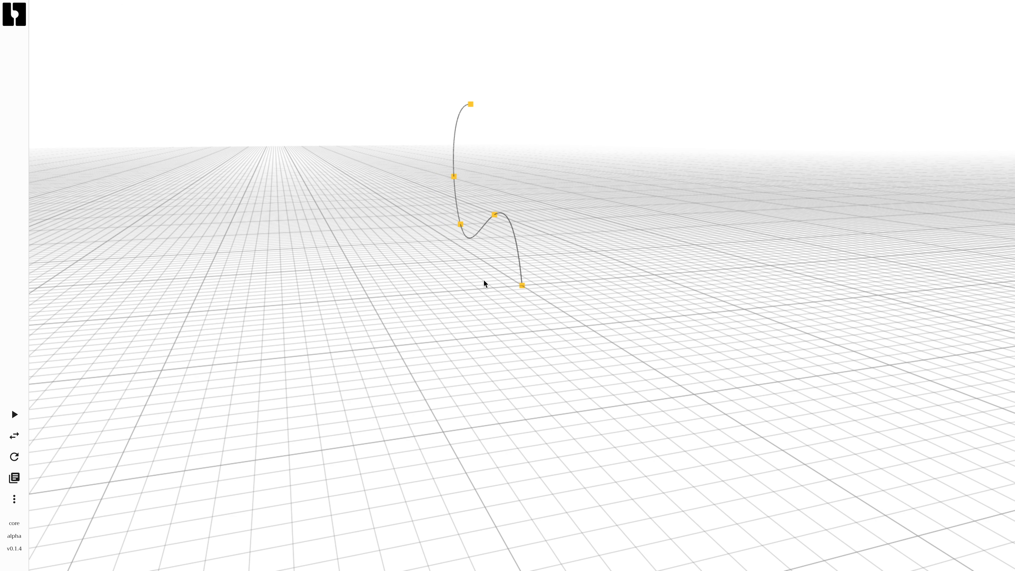
left_click(14, 435)
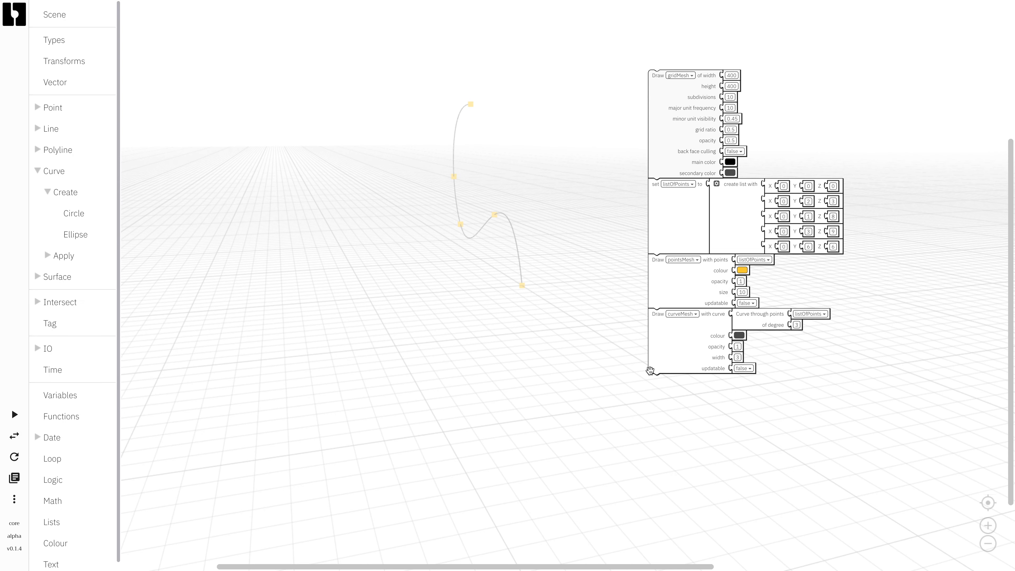
left_click(784, 201)
type("5")
left_click(784, 231)
type("-5")
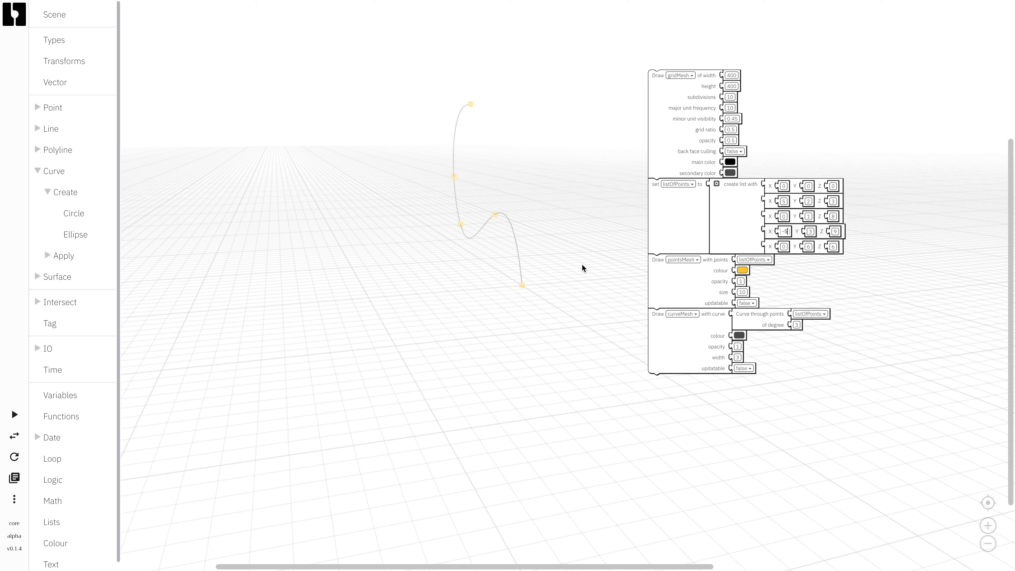
left_click(13, 414)
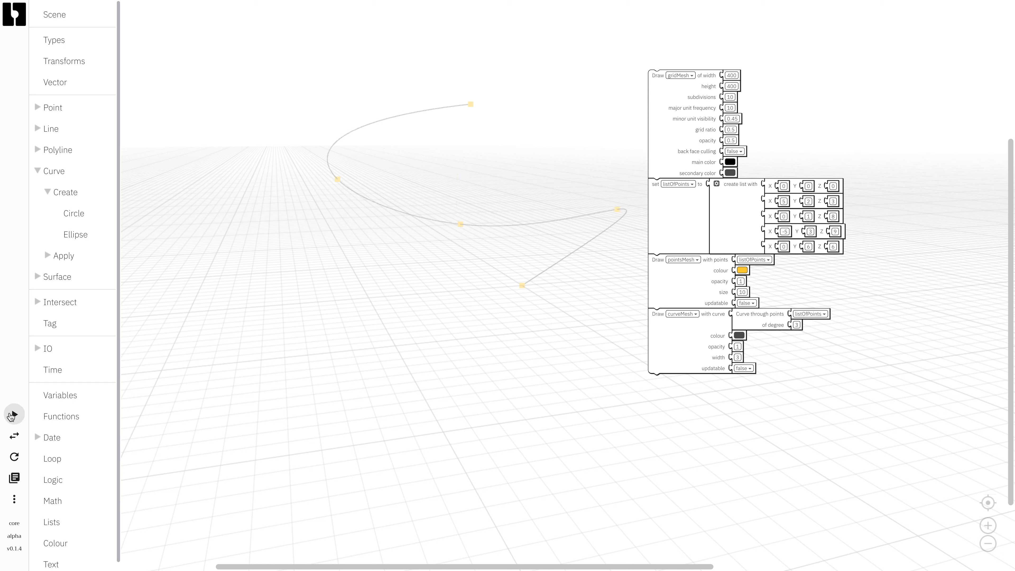
Duplicate the Draw curveMesh block, attach the copy beneath the original and set the copy's colour to blue
left_click(14, 435)
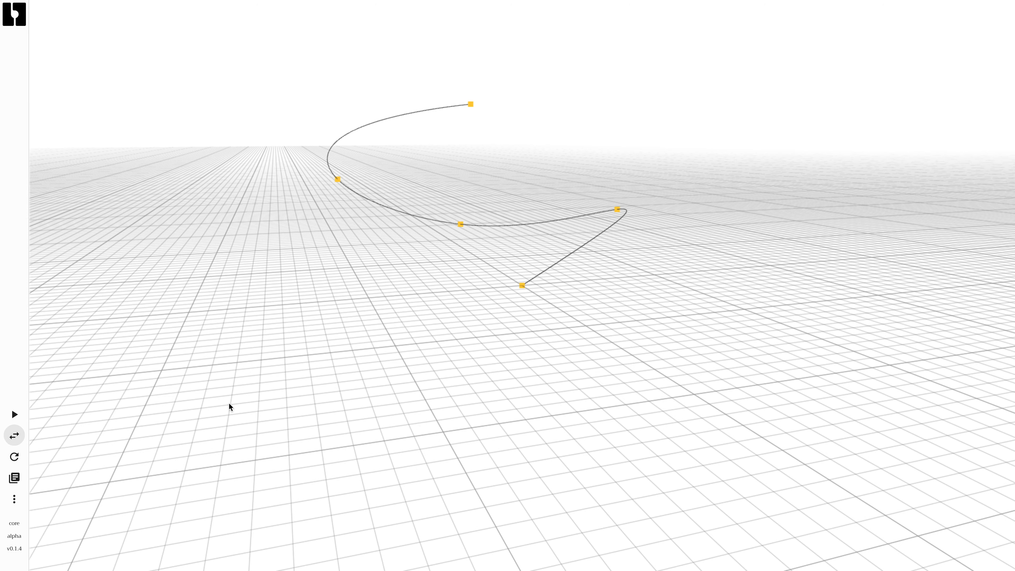
left_click_drag(751, 309, 763, 328)
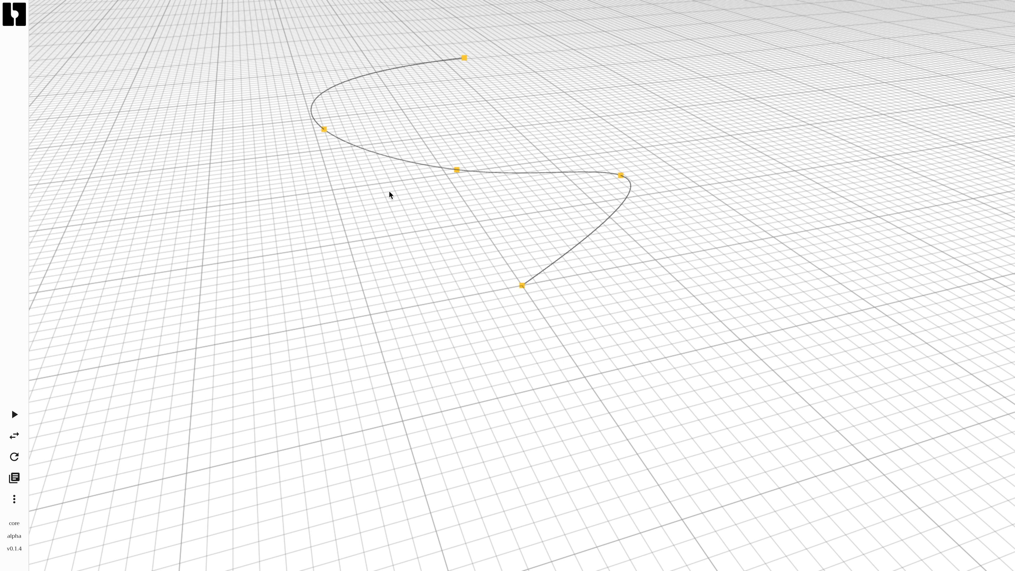
left_click(14, 435)
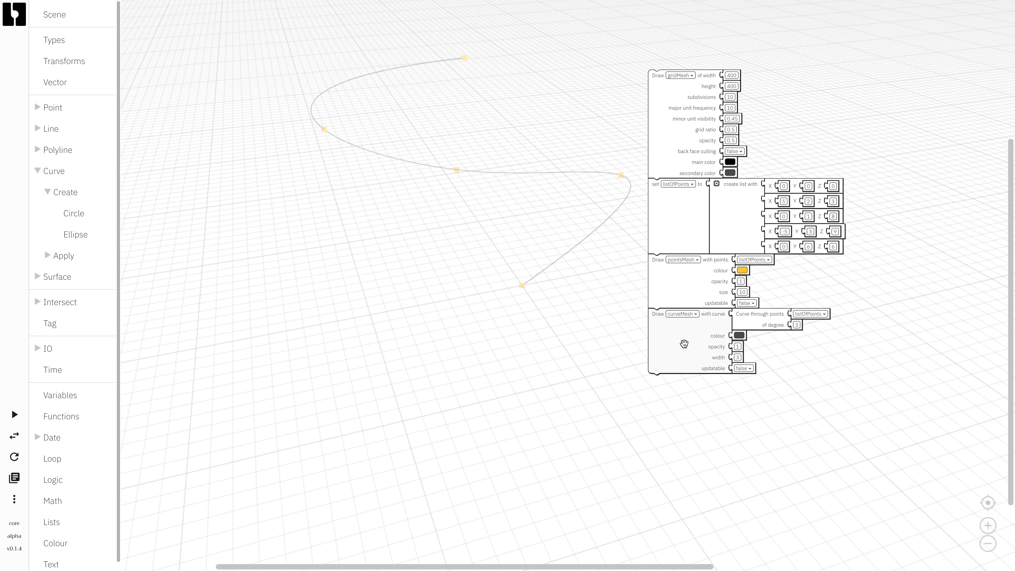
key("super+c")
key("super+v")
left_click_drag(684, 351, 684, 398)
left_click(739, 400)
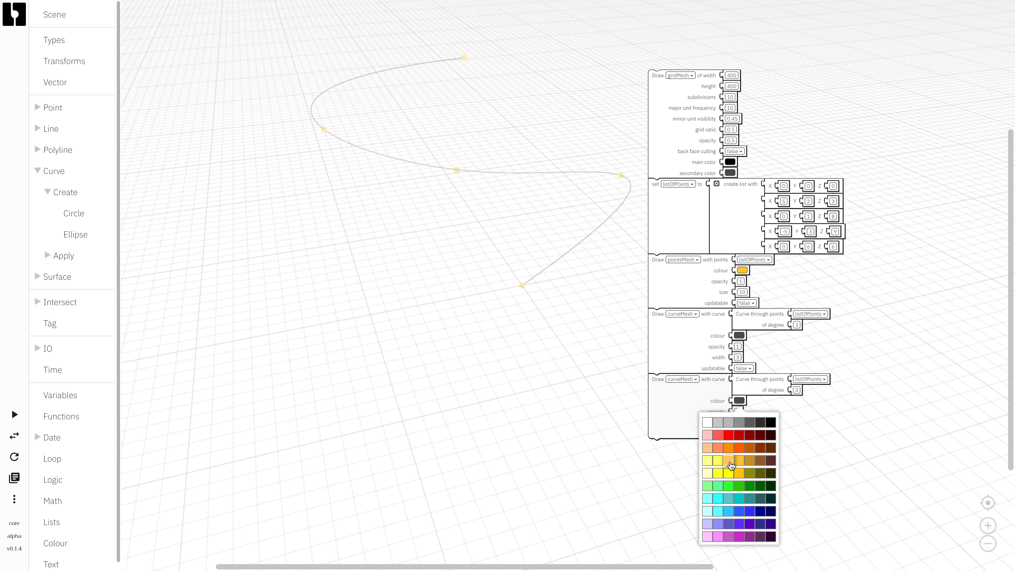
left_click(739, 510)
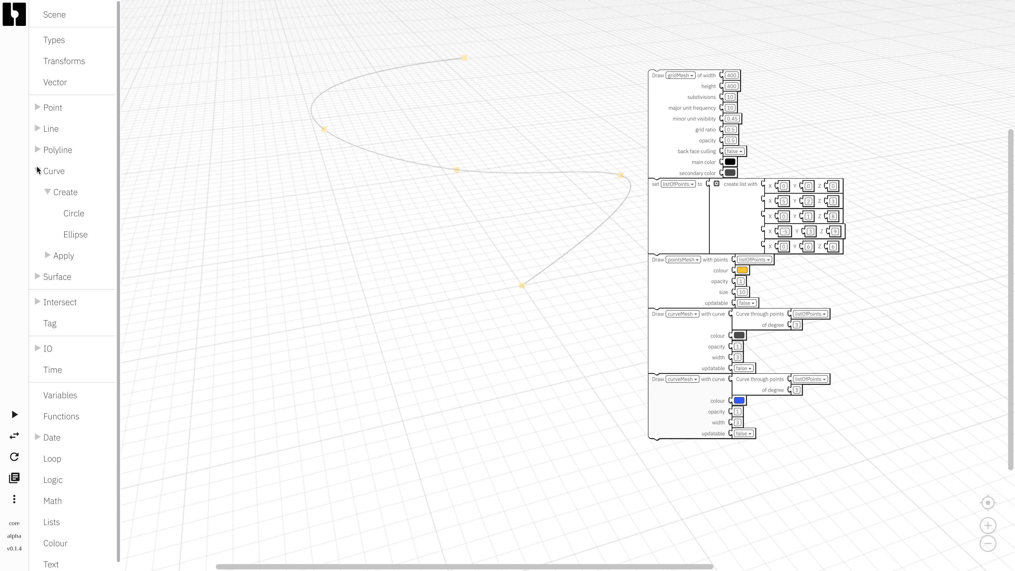
Replace the blue curveMesh block's Curve through points input with a Bezier curve block, reusing listOfPoints as its points, and delete the leftover curve block
left_click(64, 174)
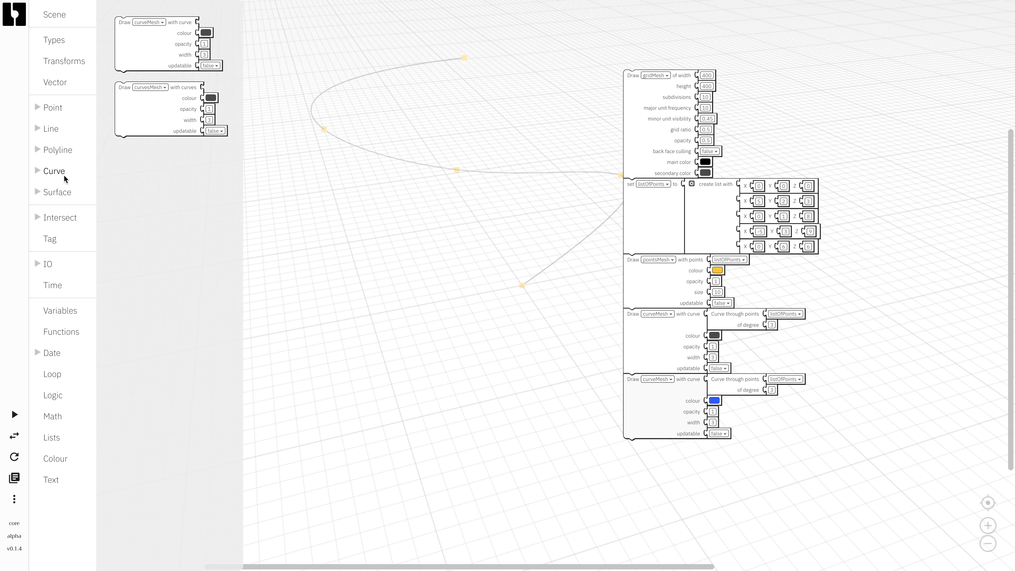
left_click(36, 172)
left_click(73, 192)
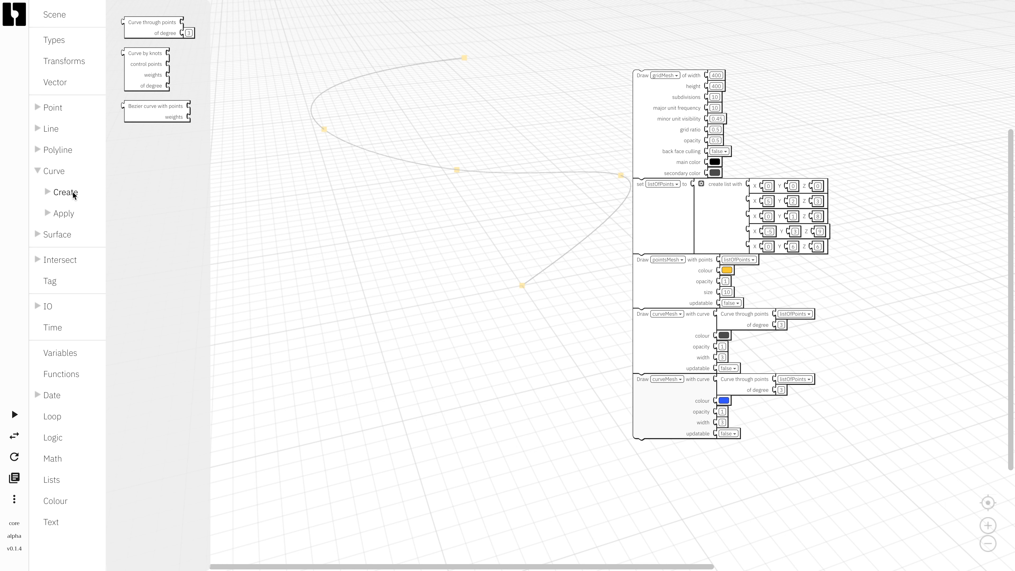
left_click_drag(157, 107, 803, 435)
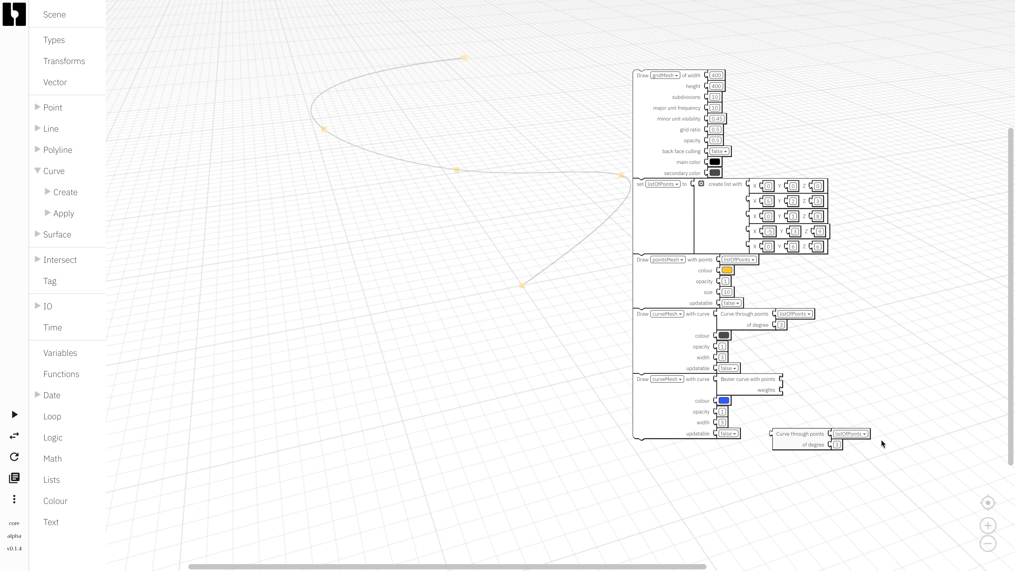
left_click_drag(872, 433, 826, 385)
left_click_drag(798, 432, 89, 292)
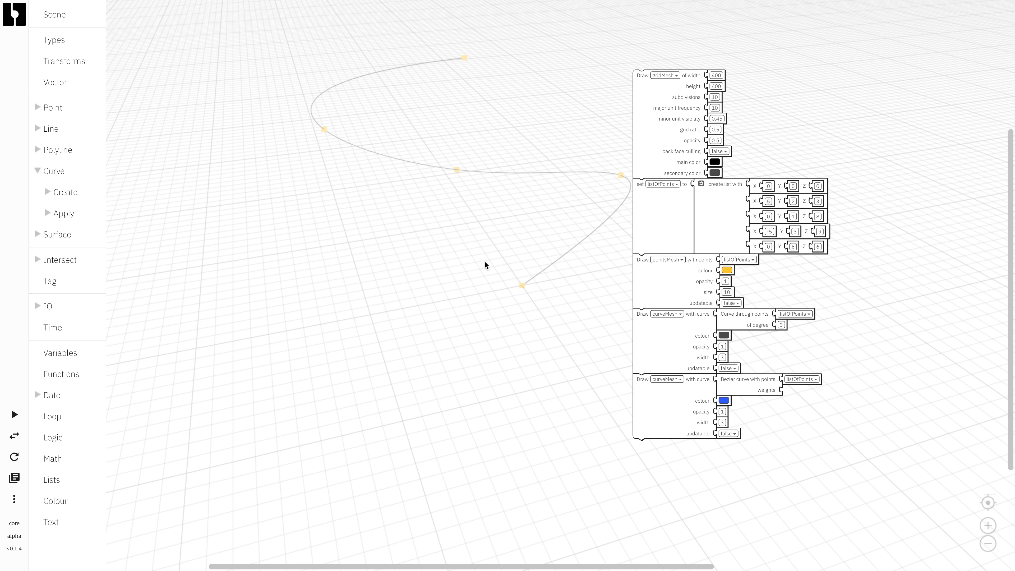
Create a new variable named listOfWeights
left_click(65, 350)
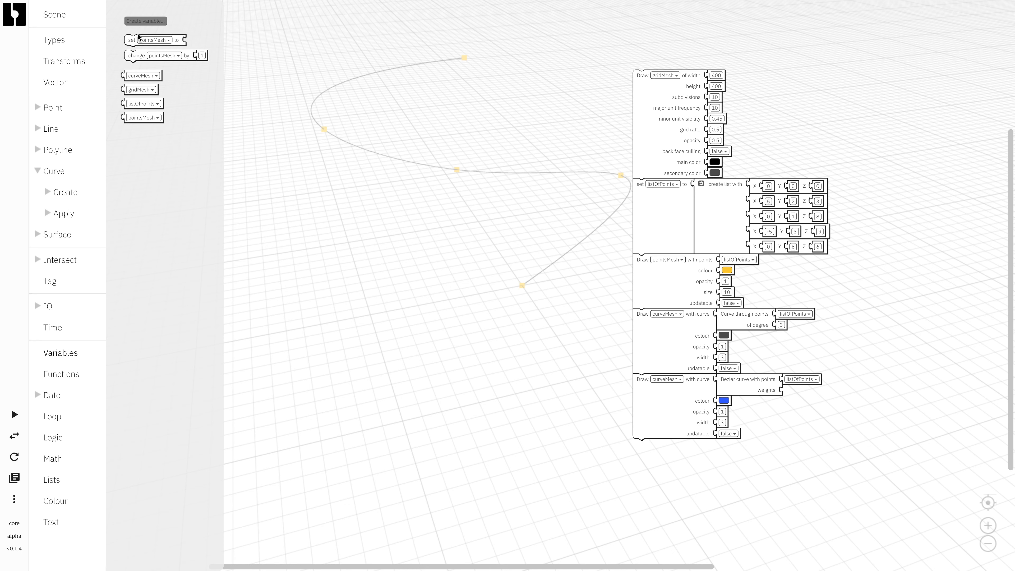
left_click(139, 21)
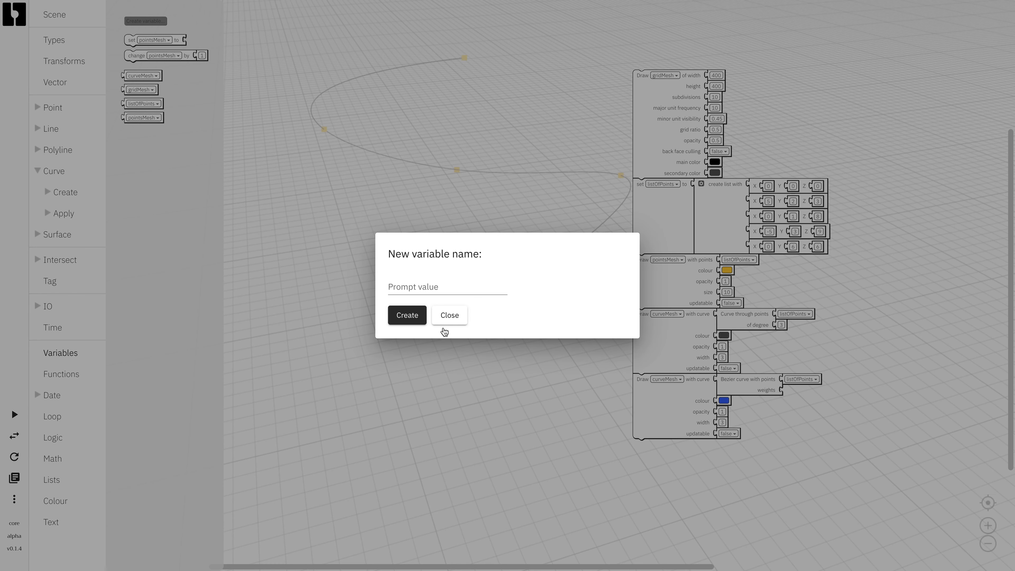
left_click(449, 316)
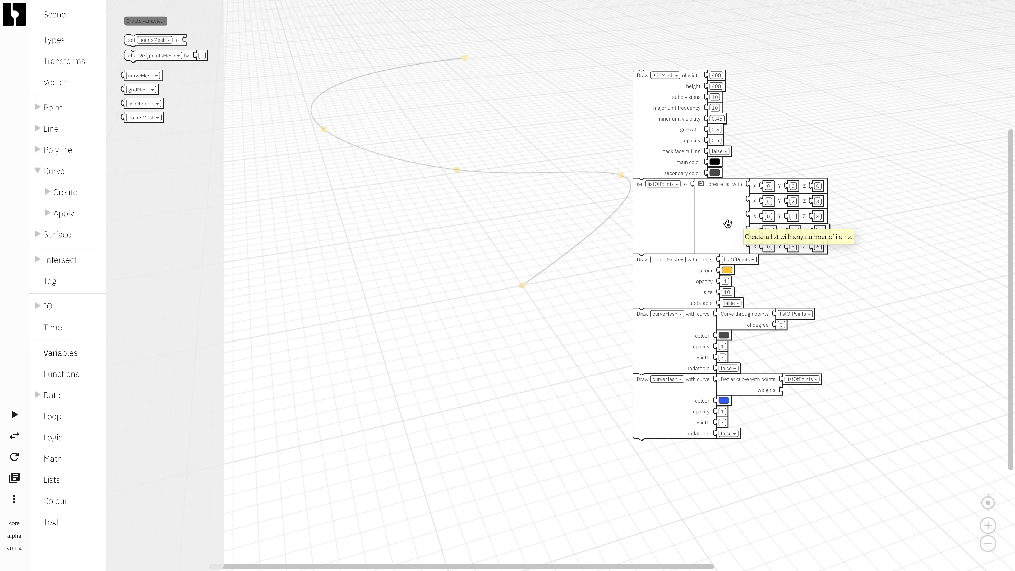
left_click(137, 20)
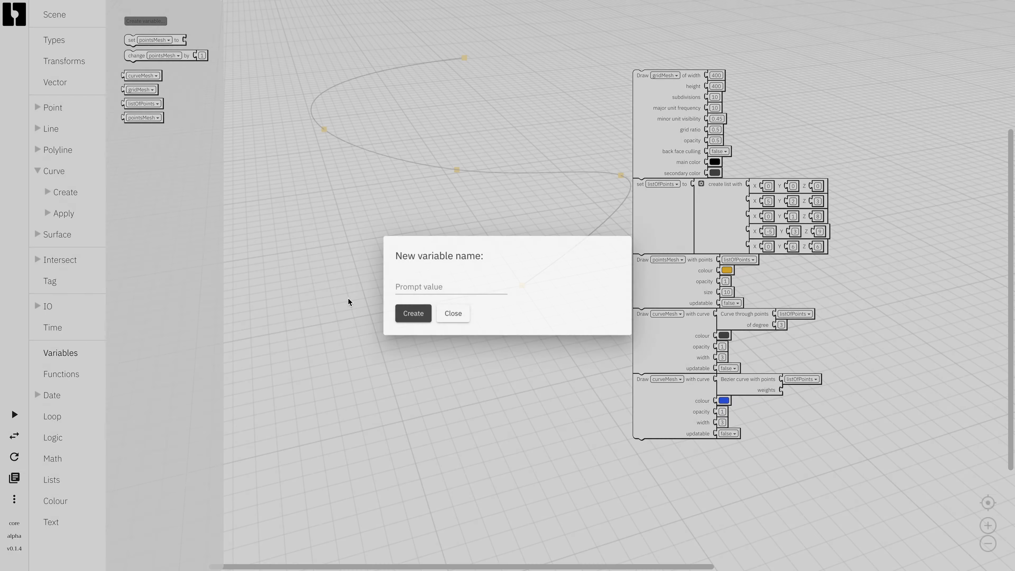
left_click(442, 286)
type("listOfWeights")
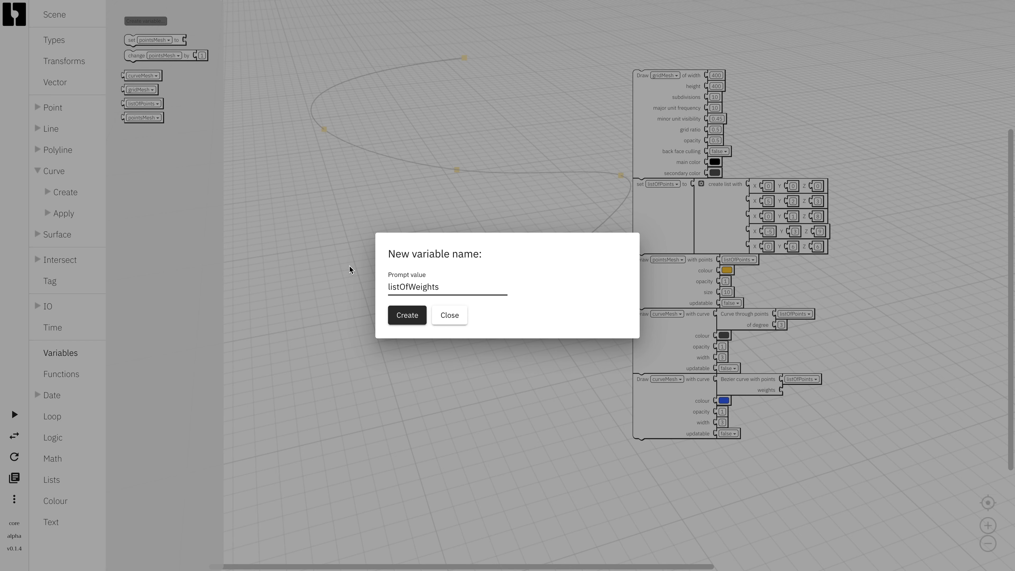
left_click(407, 315)
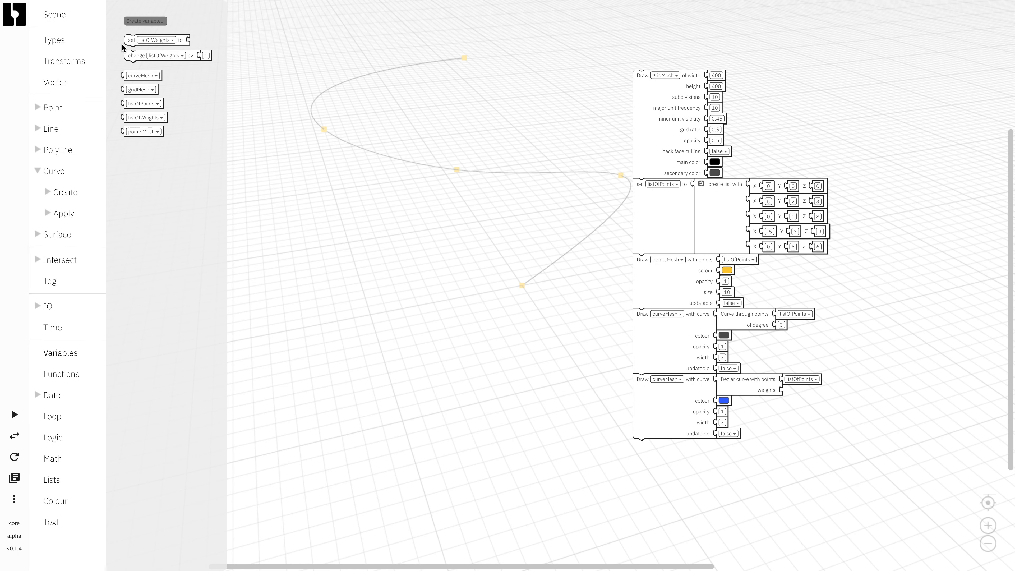
Insert a set listOfWeights block beneath the listOfPoints block and attach a copy of the point list to it
mouse_move(129, 40)
left_mouse_down()
mouse_move(174, 50)
mouse_move(575, 249)
mouse_move(633, 256)
left_mouse_up()
left_click_drag(727, 215, 728, 283)
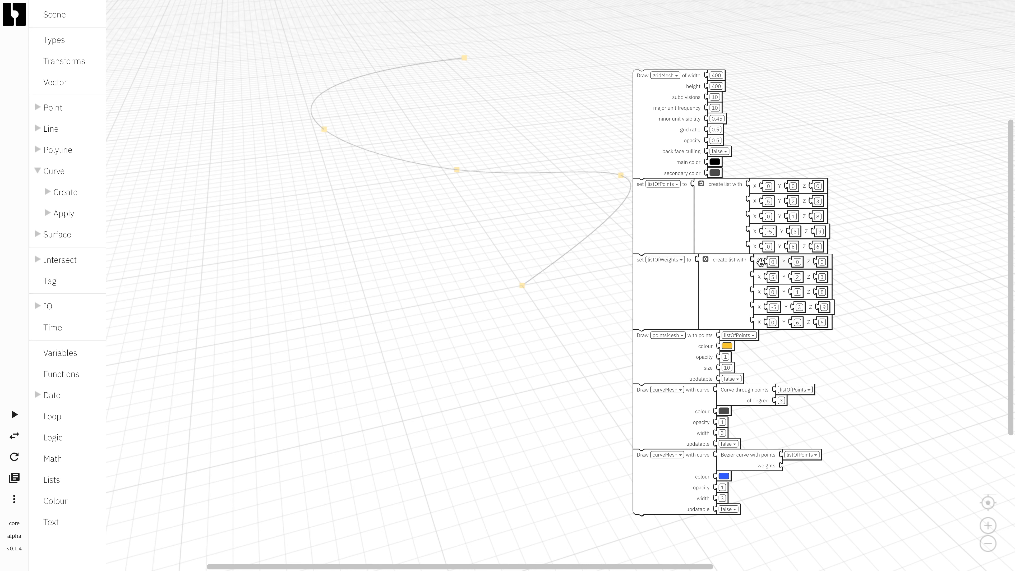
Delete the five point blocks from the listOfWeights list, leaving its five item slots empty
right_click(761, 262)
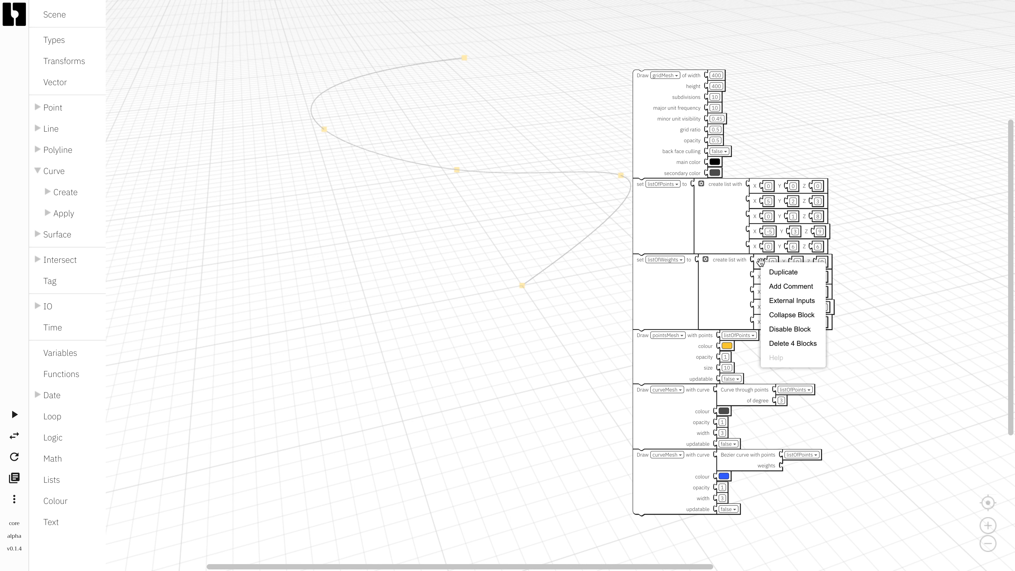
left_click(790, 345)
right_click(760, 275)
left_click(785, 357)
right_click(760, 282)
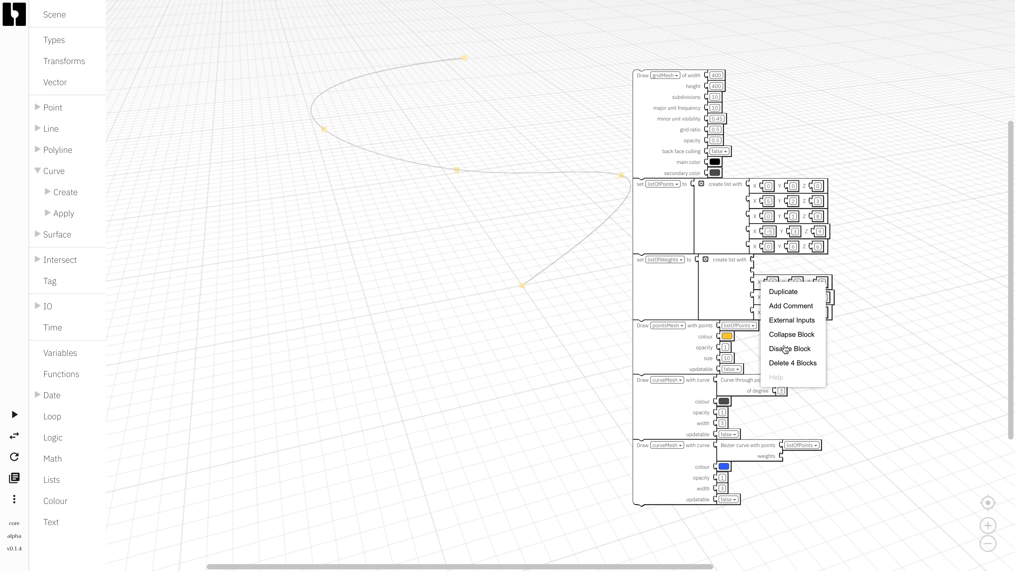
left_click(786, 363)
right_click(765, 300)
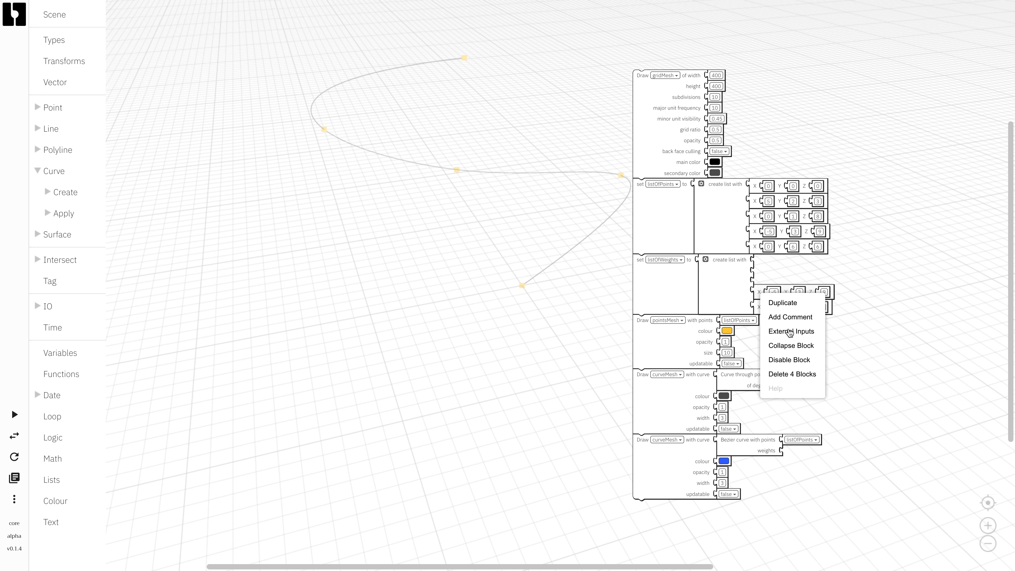
left_click(793, 373)
right_click(762, 301)
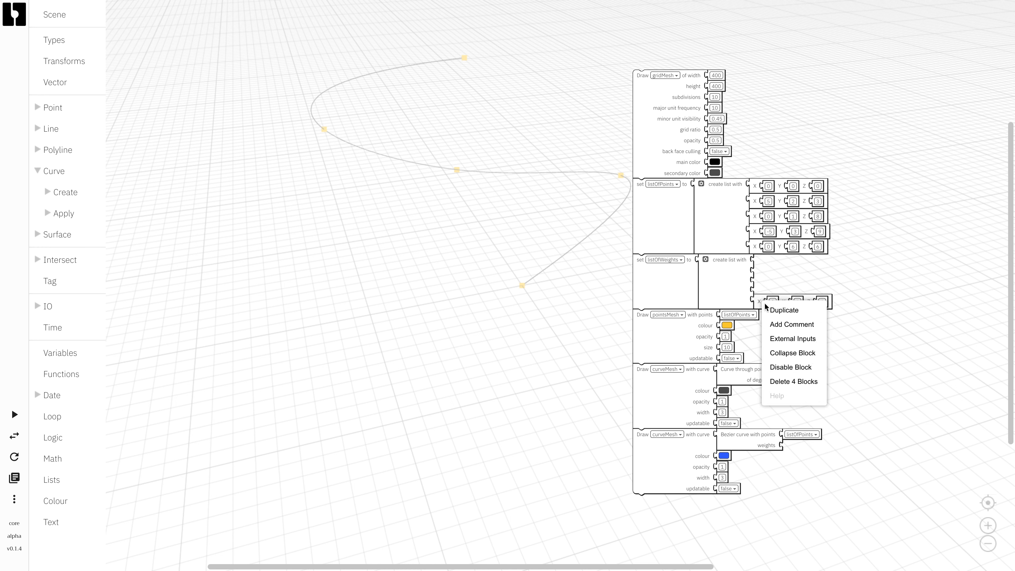
left_click(799, 382)
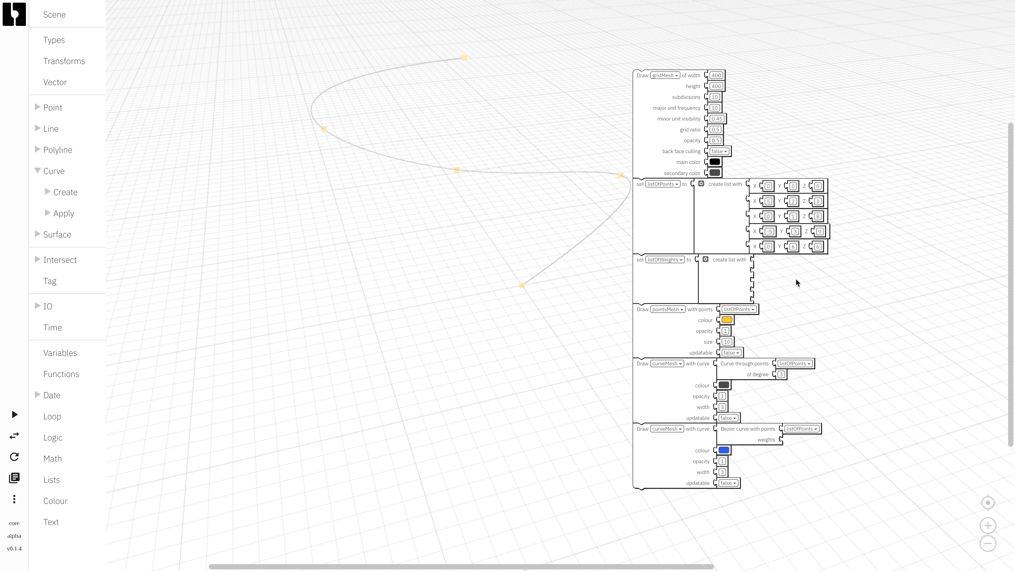
Fill the five empty listOfWeights slots with number blocks of value 0, duplicating the first one
left_click(64, 458)
left_click_drag(128, 19, 761, 262)
key("ctrl+c")
key("ctrl+v")
mouse_move(775, 300)
left_mouse_down()
mouse_move(747, 275)
mouse_move(763, 286)
left_mouse_up()
key("ctrl+v")
key("ctrl+v")
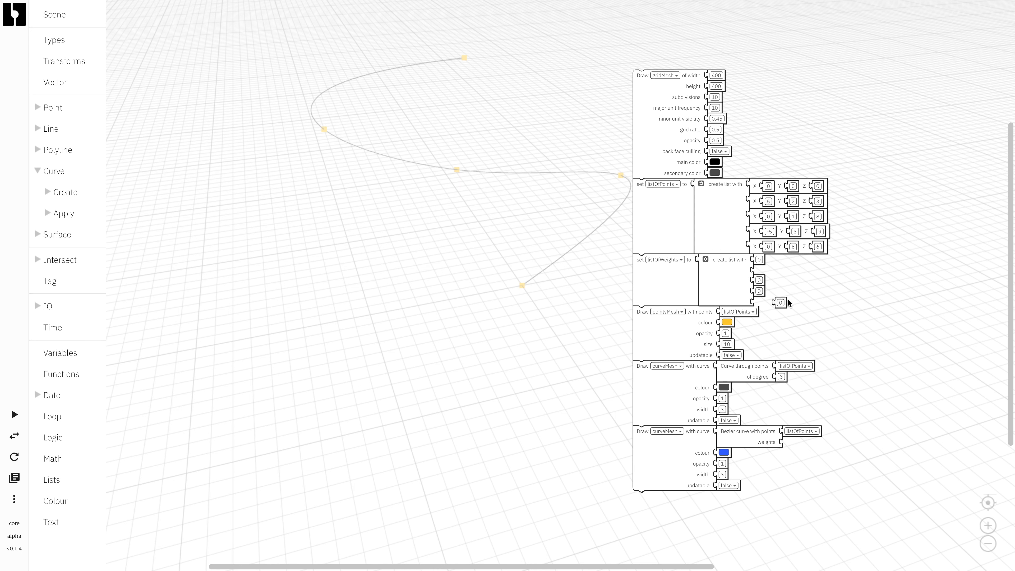
left_click_drag(783, 303, 748, 297)
left_click_drag(761, 296, 770, 275)
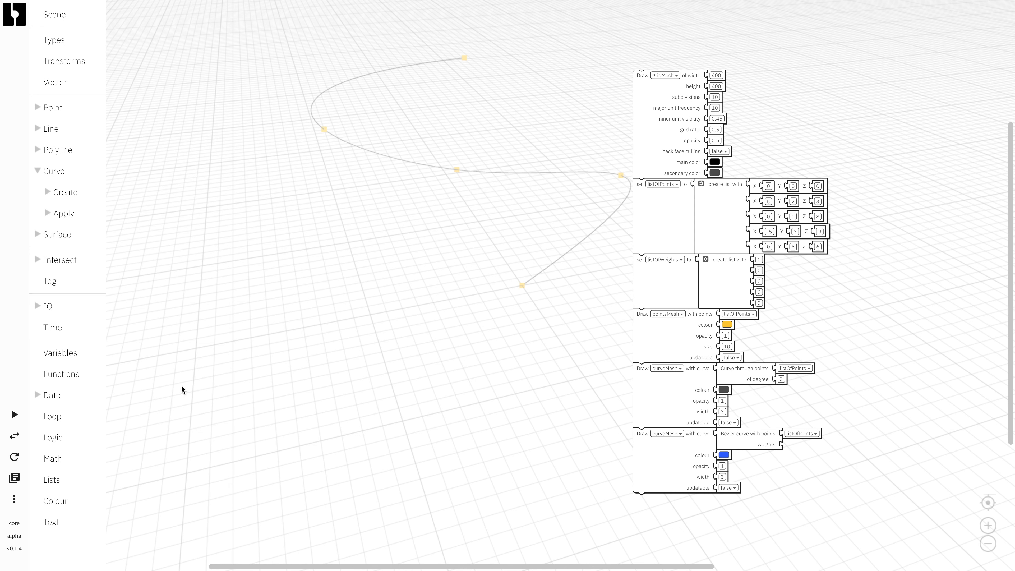
Connect the listOfWeights variable to the Bezier curve's weights input and run the script
left_click(60, 353)
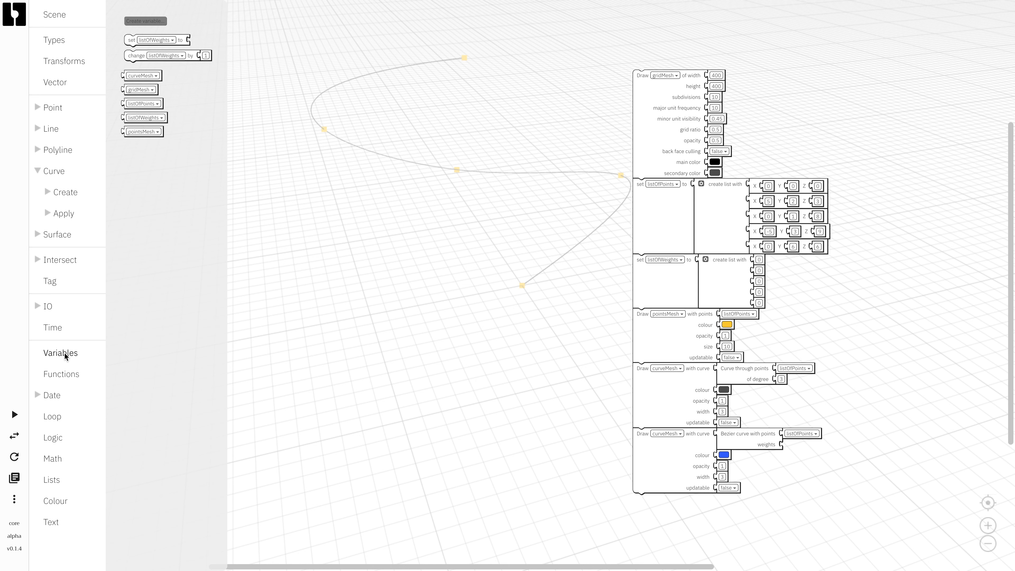
left_click_drag(123, 117, 787, 443)
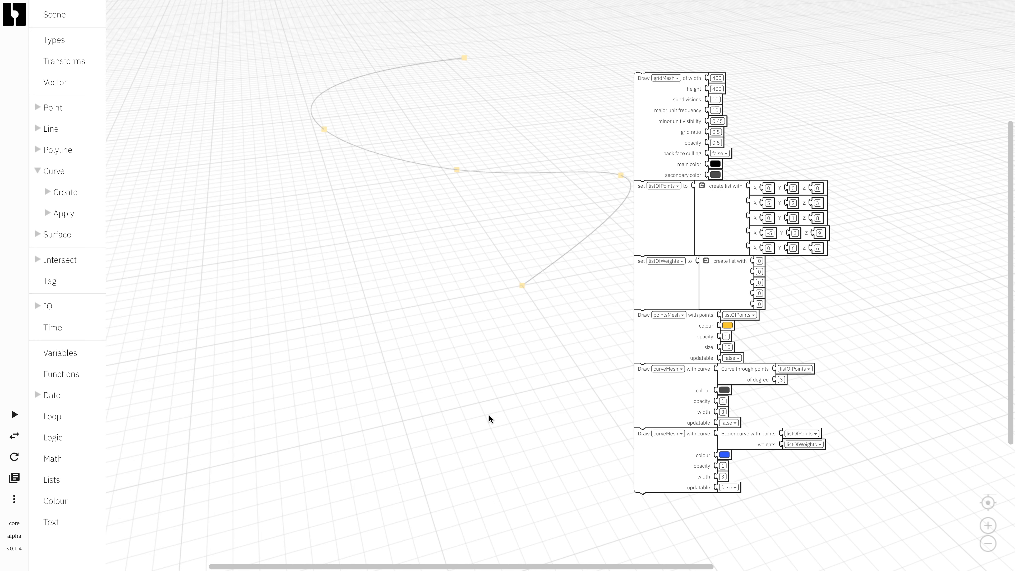
left_click(11, 414)
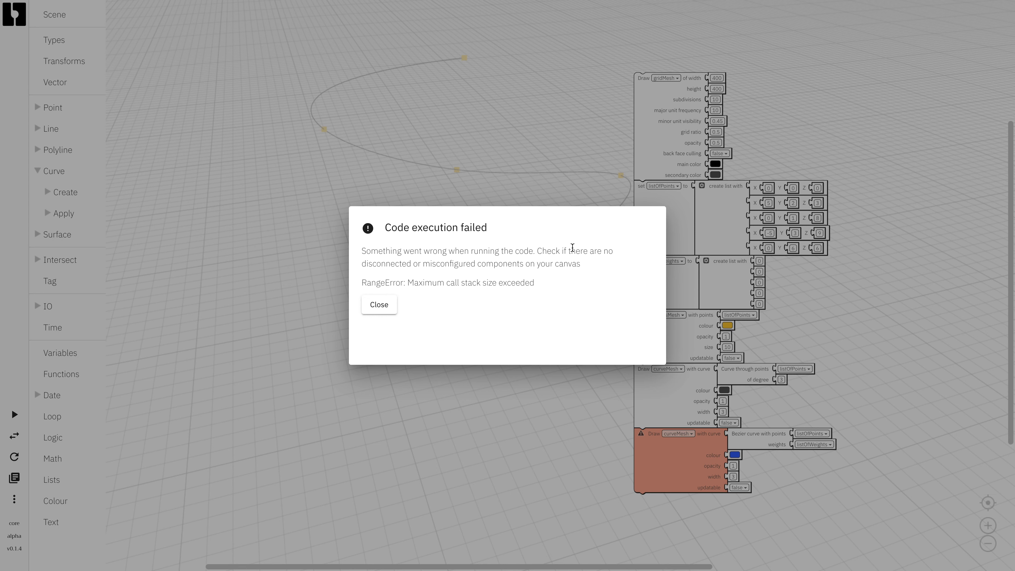
left_click(376, 305)
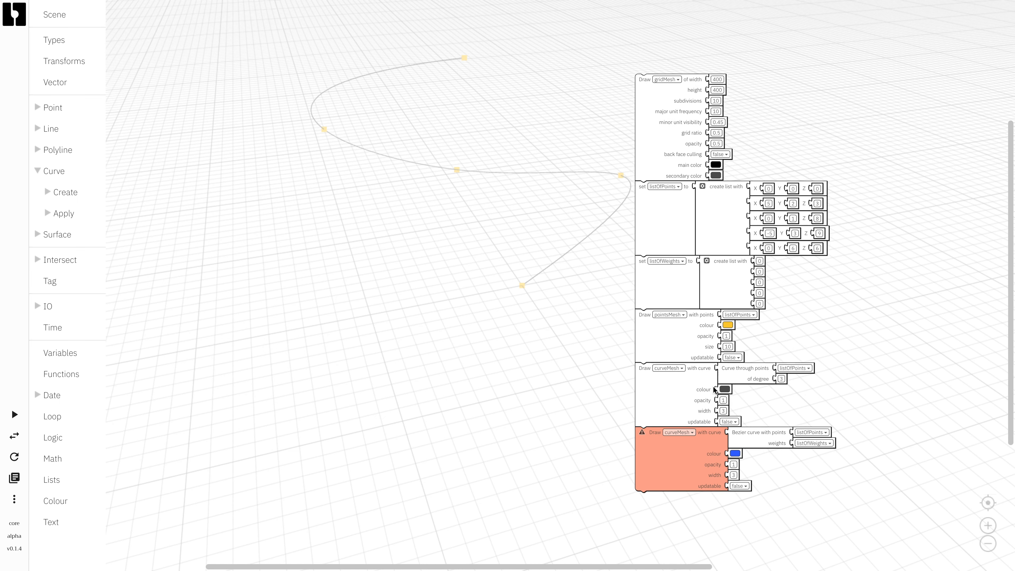
left_click(642, 432)
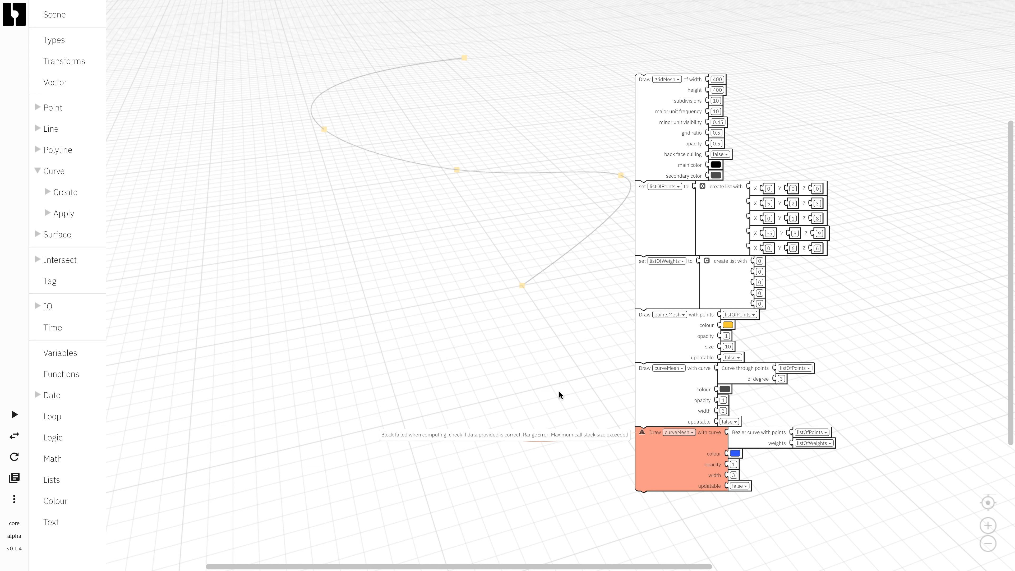
left_click(641, 432)
Set all five weights in listOfWeights to 1 and run the script
left_click(759, 260)
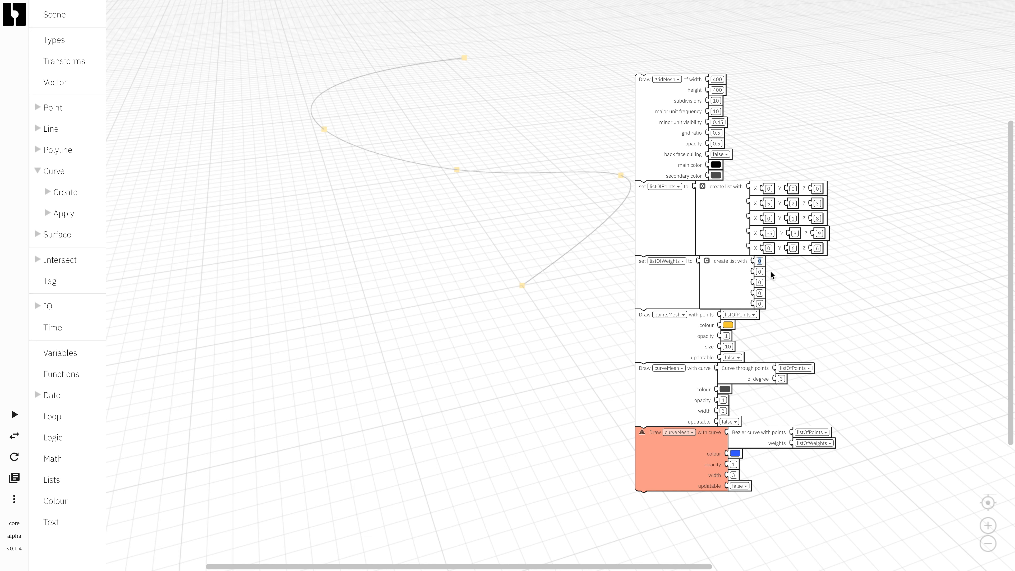
left_click(759, 272)
type("1")
left_click(759, 282)
left_click(15, 414)
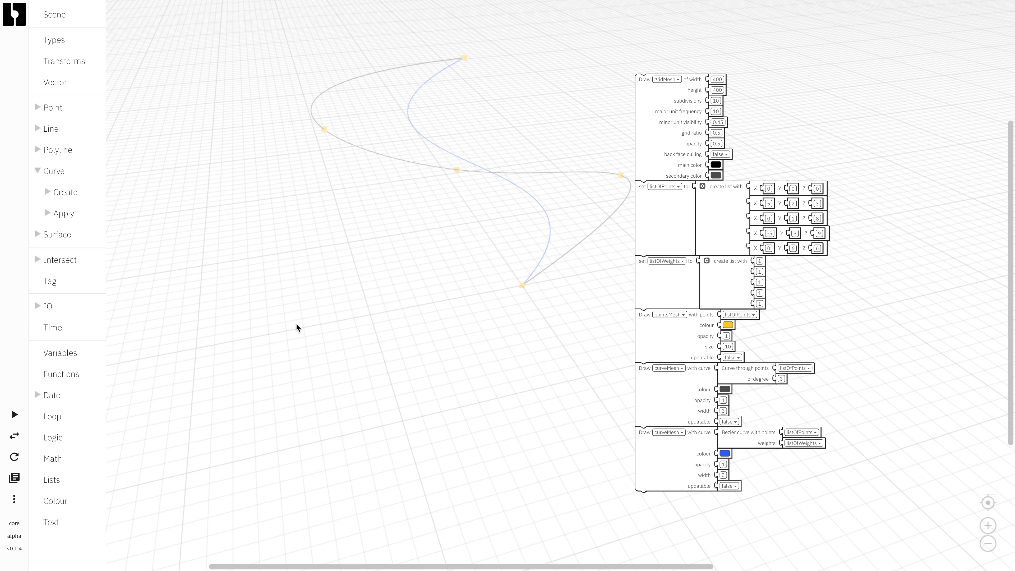
Examine the blue Bezier curve against the interpolated curve from several angles in the full 3D view, and return to the blocks
left_click(13, 440)
left_click_drag(591, 313, 535, 331)
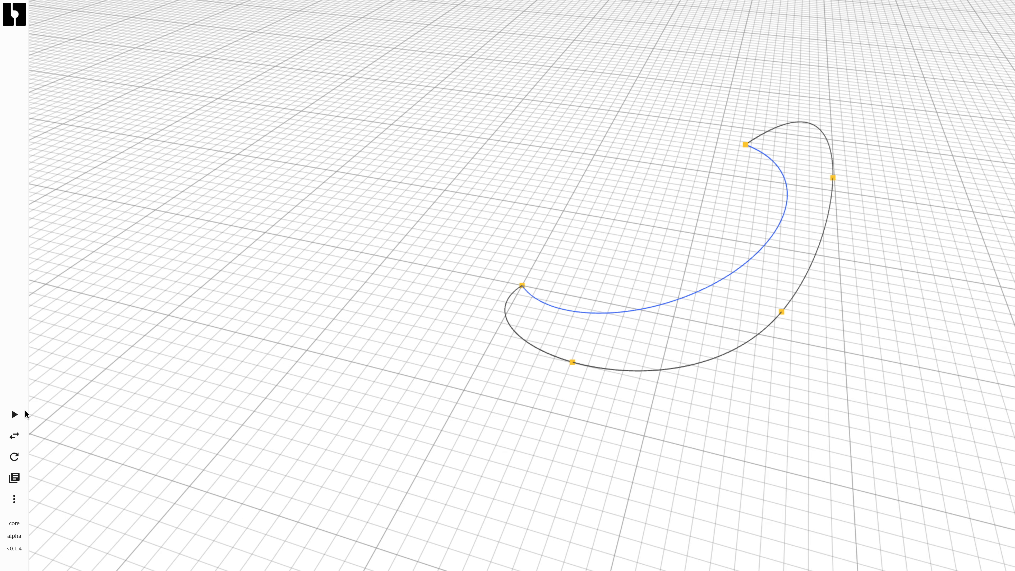
left_click_drag(595, 415, 618, 401)
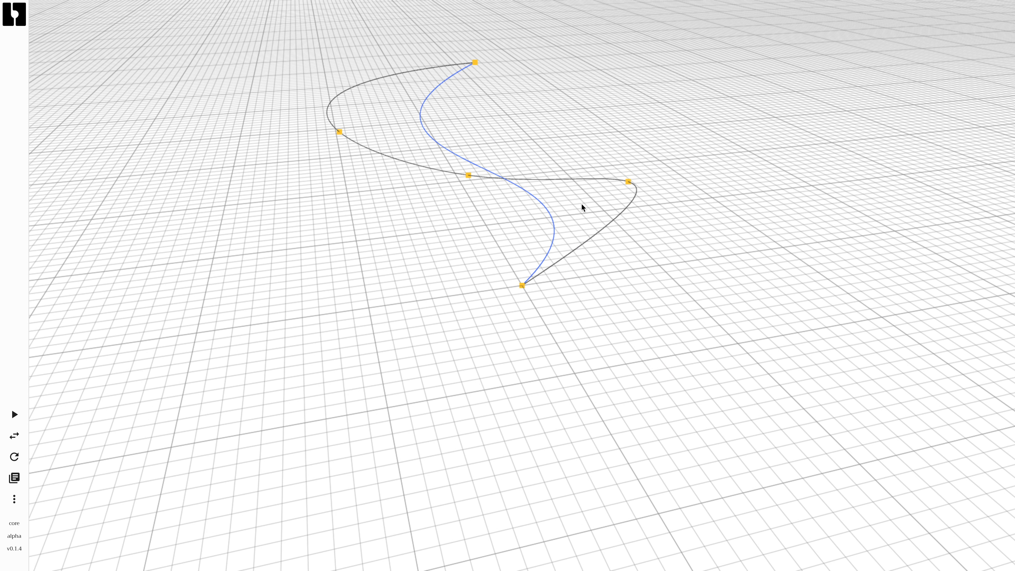
left_click_drag(565, 210, 554, 317)
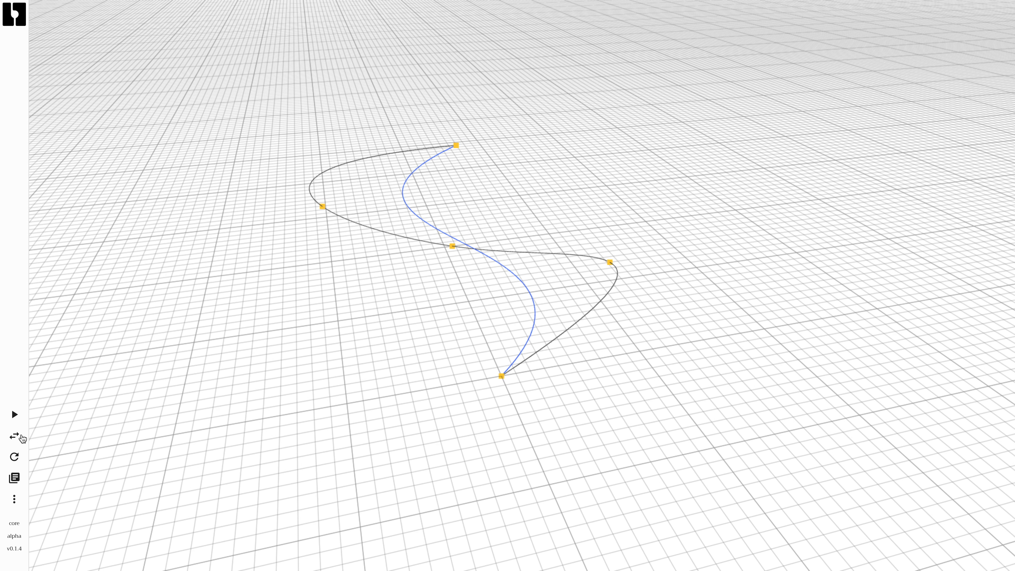
left_click(21, 436)
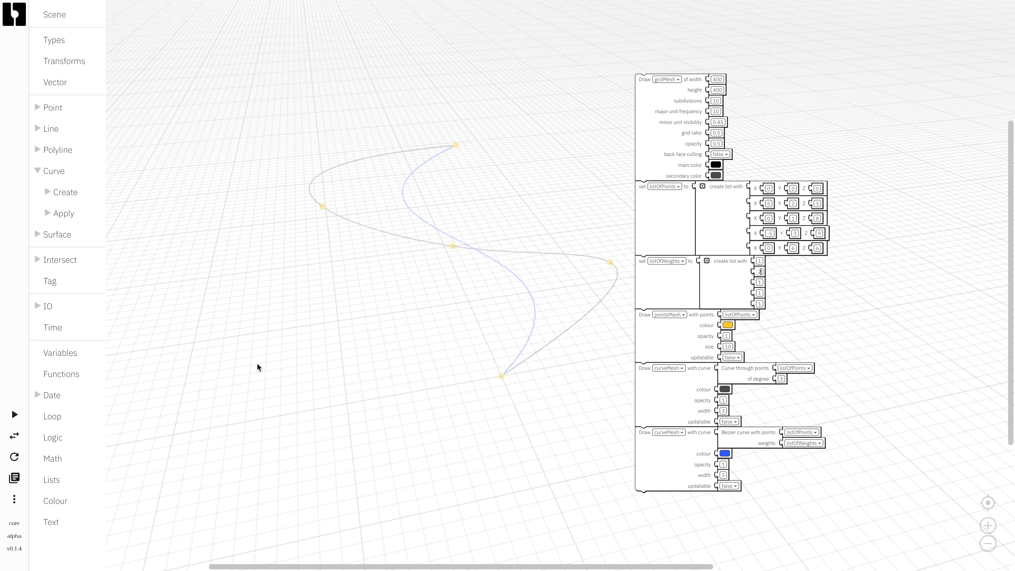
Run the script with the second weight set to 2, and run it again with that weight set to 5
left_click(14, 415)
left_click(760, 272)
key("BackSpace")
type("5")
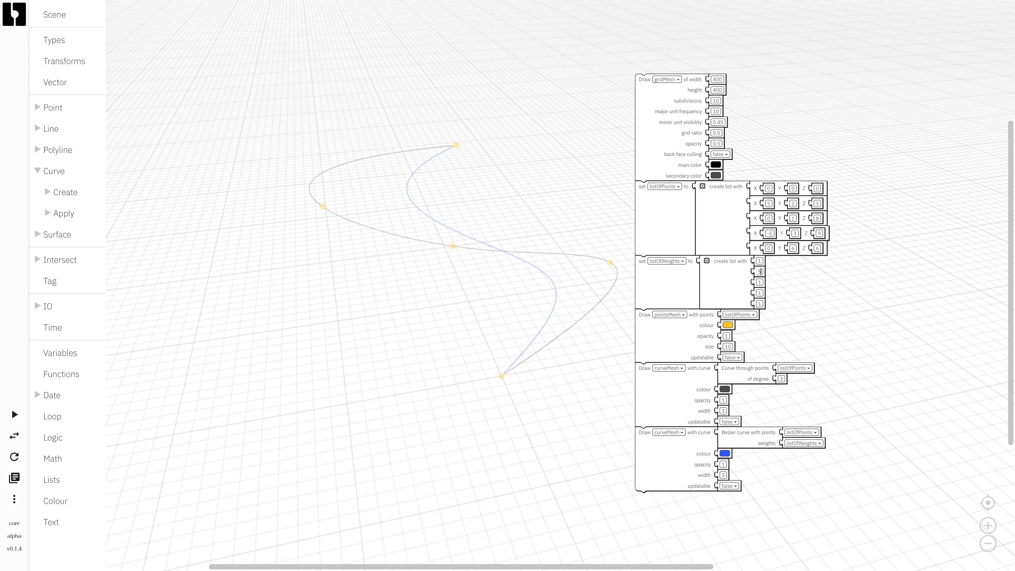
left_click(14, 414)
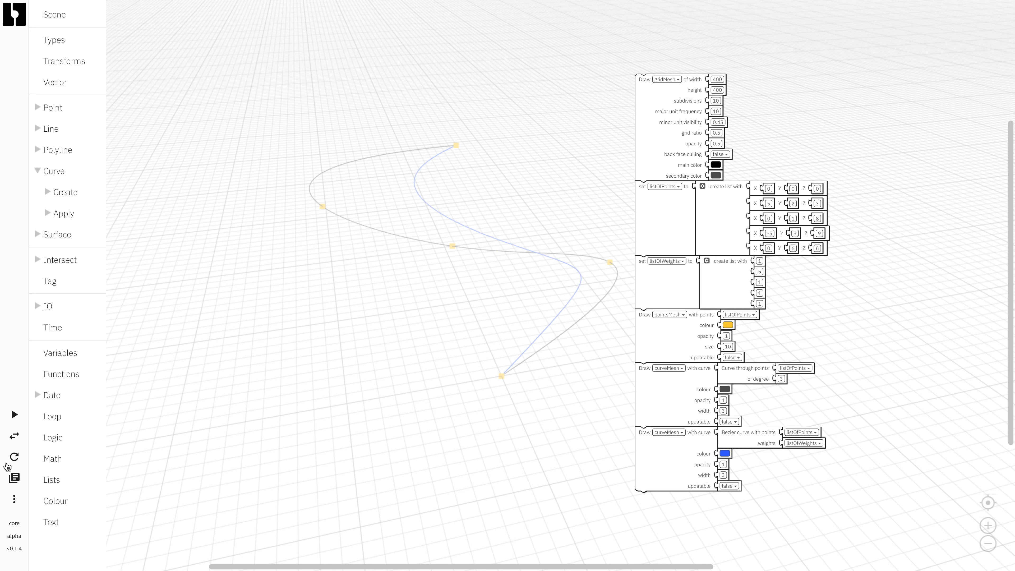
Set the second weight to 10 and run the script, and repeat the run with that weight set to 100
left_click(14, 435)
left_click_drag(535, 401, 572, 381)
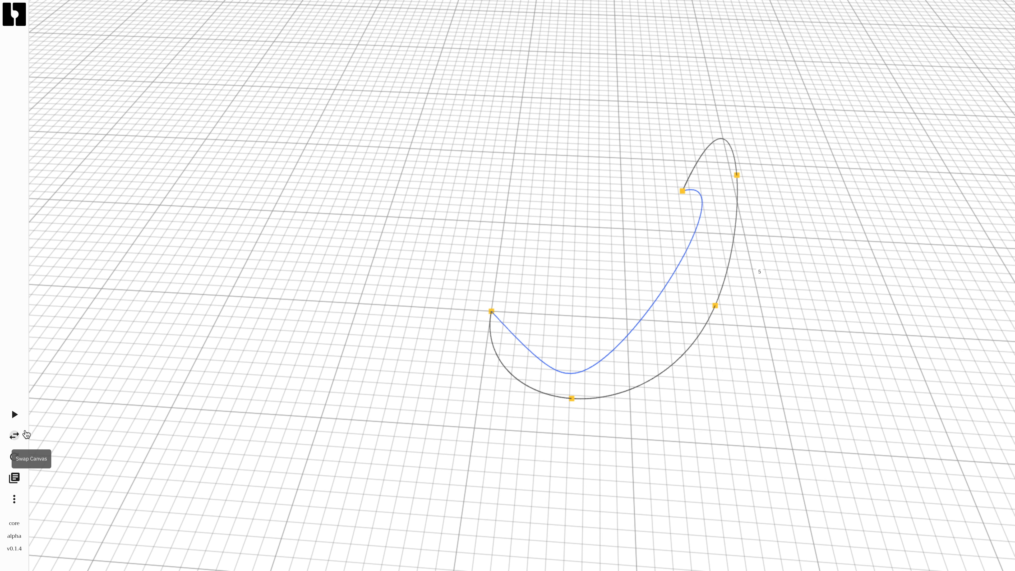
left_click(14, 435)
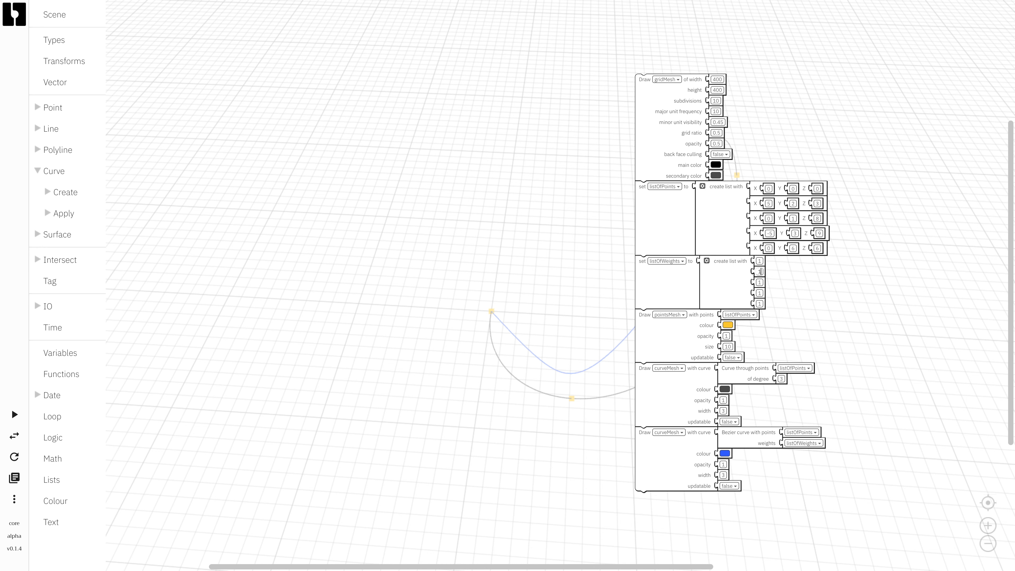
left_click(14, 414)
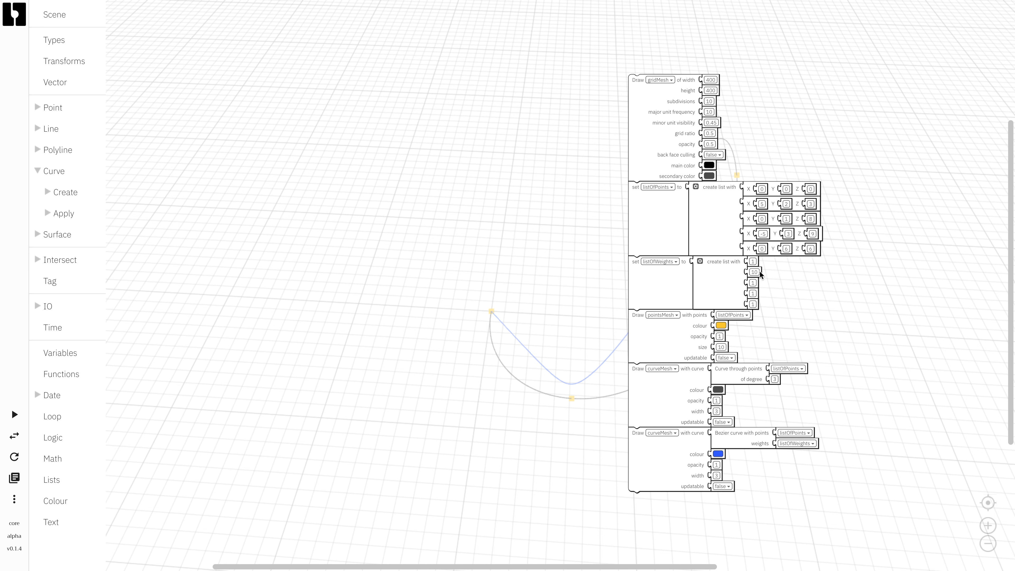
type("100")
left_click(14, 414)
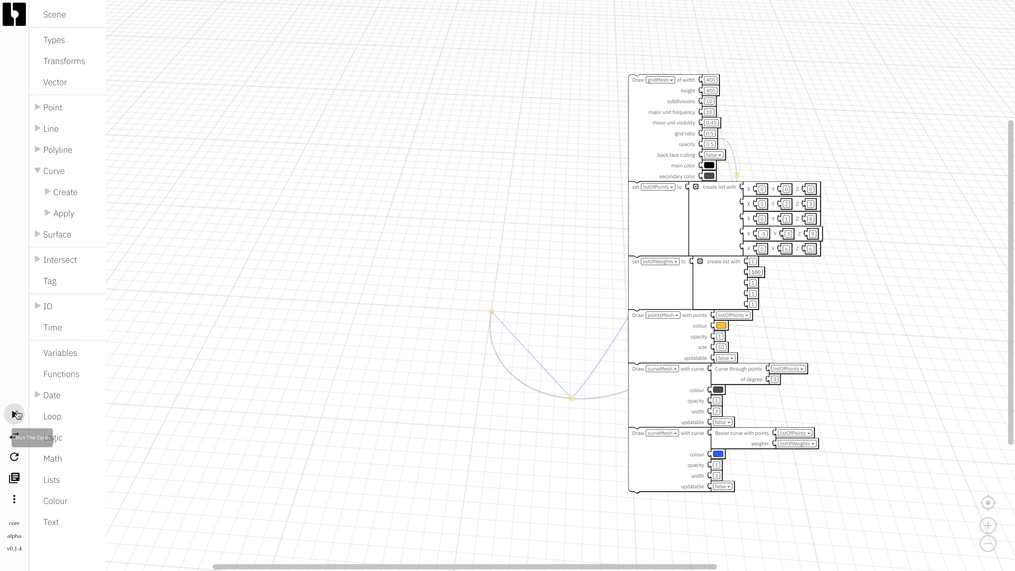
Examine the Bezier curve with the second weight at 100 from several angles in the full 3D view, and return to the blocks
left_click(14, 434)
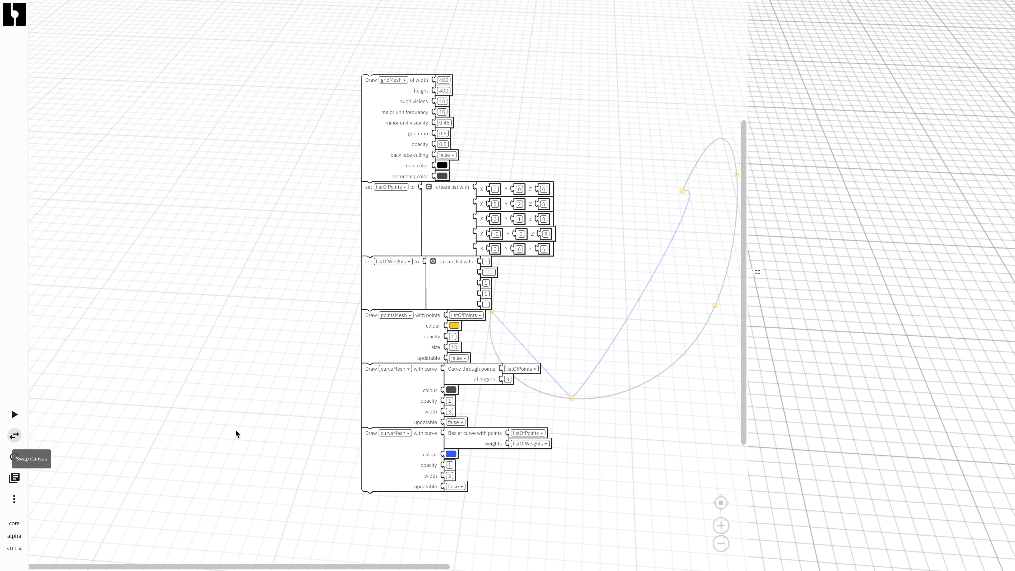
left_click_drag(593, 417, 566, 419)
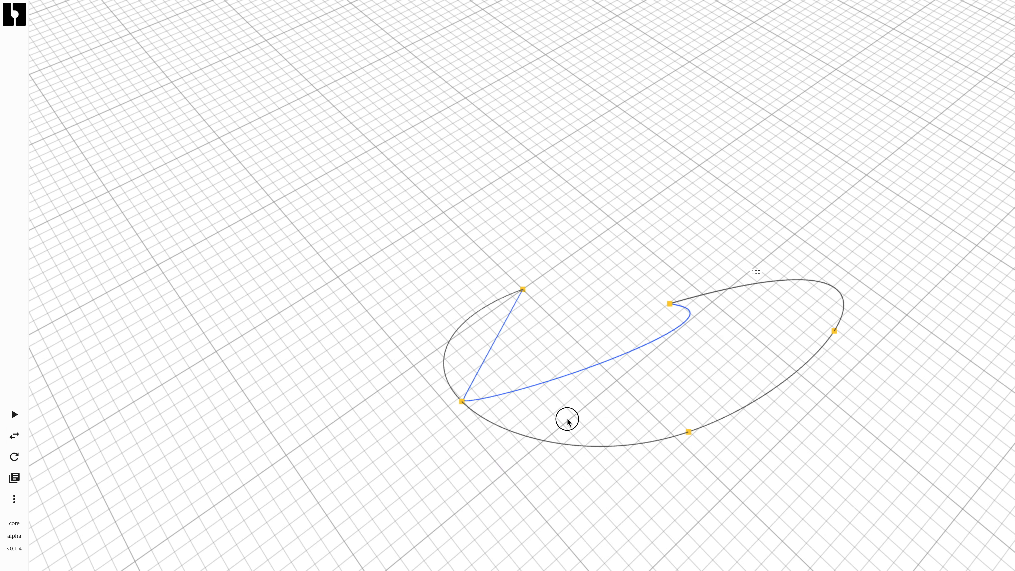
scroll(476, 378, "up", 3)
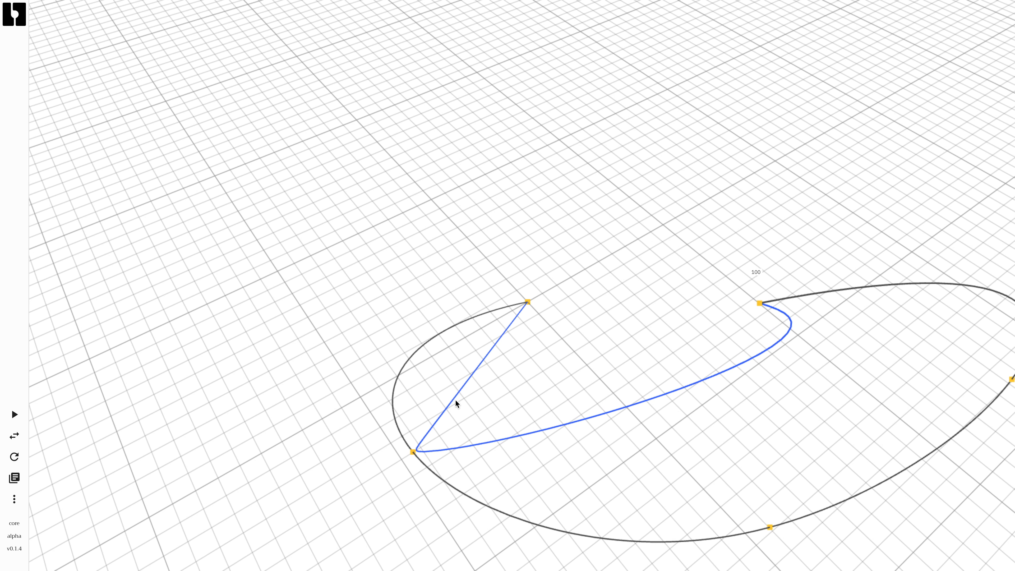
scroll(500, 431, "up", 3)
scroll(500, 431, "down", 4)
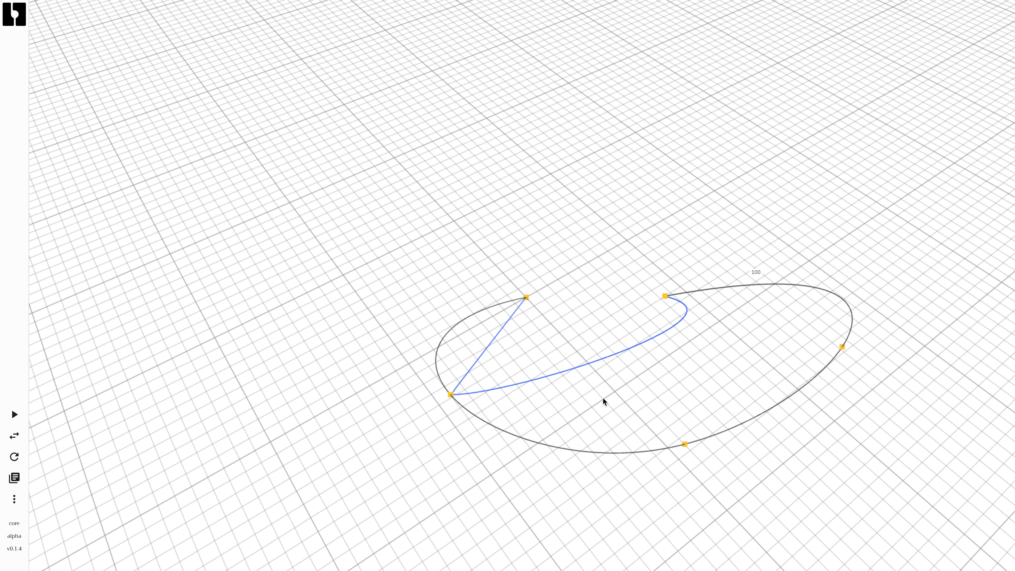
left_click_drag(602, 402, 465, 390)
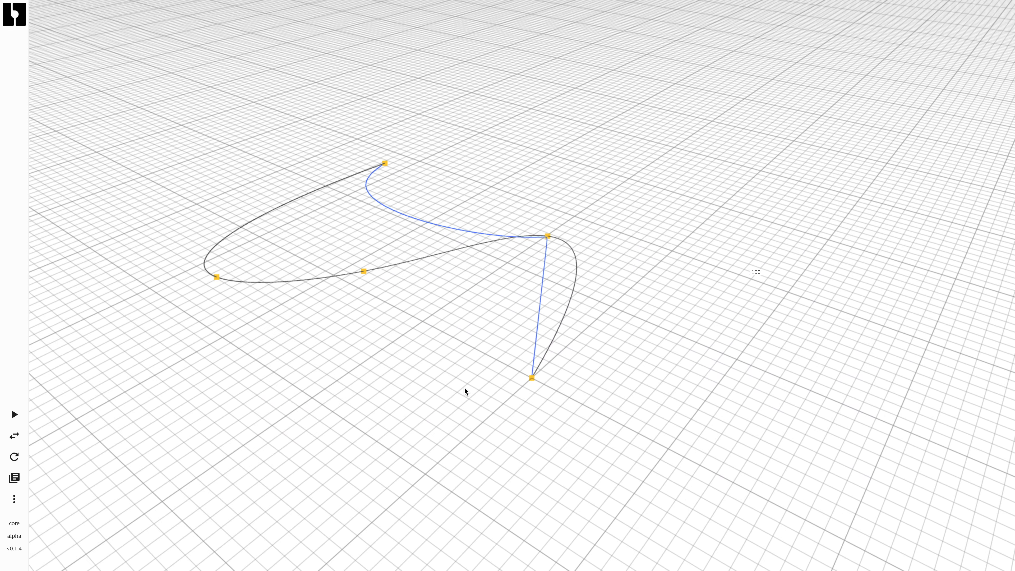
left_click(14, 435)
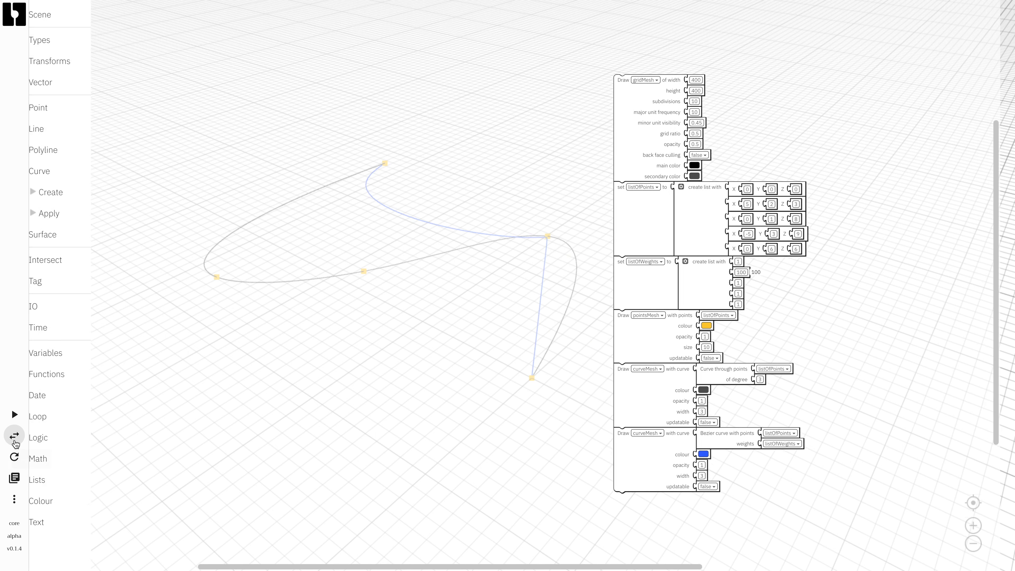
Set the second, third and fourth weights in listOfWeights to 60, 30 and 80, and run the script
left_click(755, 272)
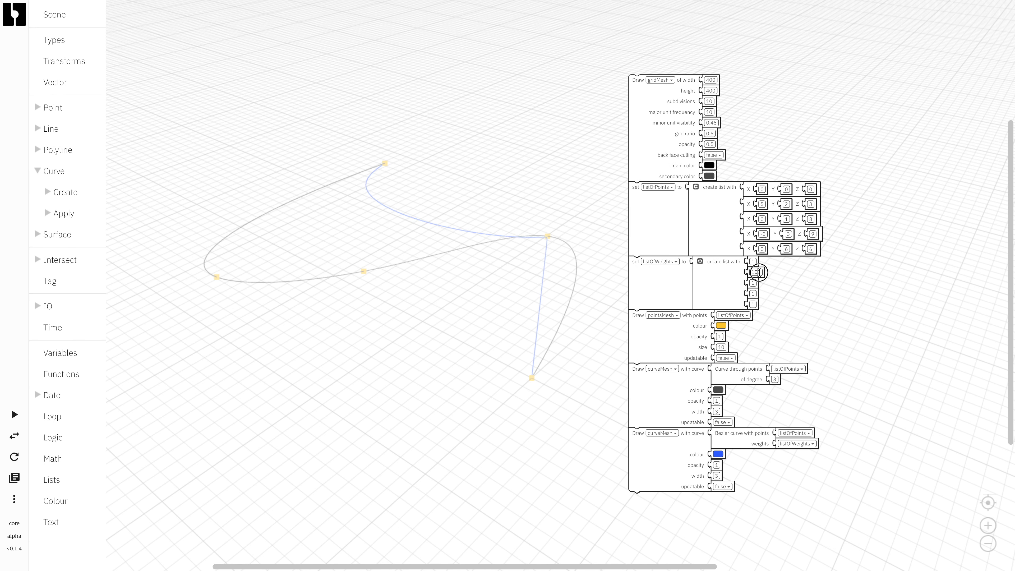
type("60")
left_click(752, 283)
key("Tab")
left_click(303, 317)
left_click(15, 416)
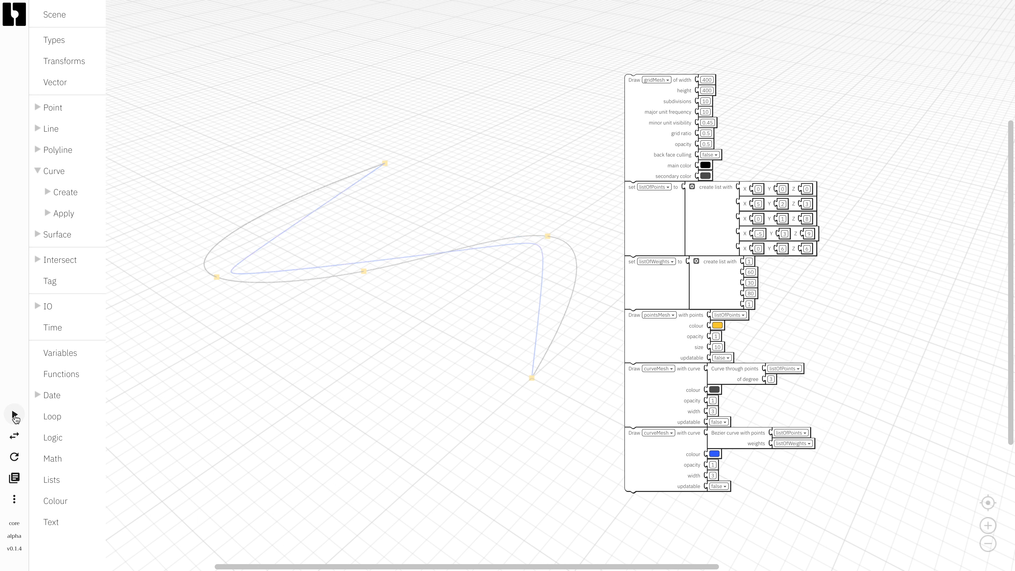
Inspect the reweighted Bezier curve against the interpolated curve in the full 3D view from low and high angles, and return to the blocks
left_click(14, 435)
left_click_drag(529, 330, 412, 324)
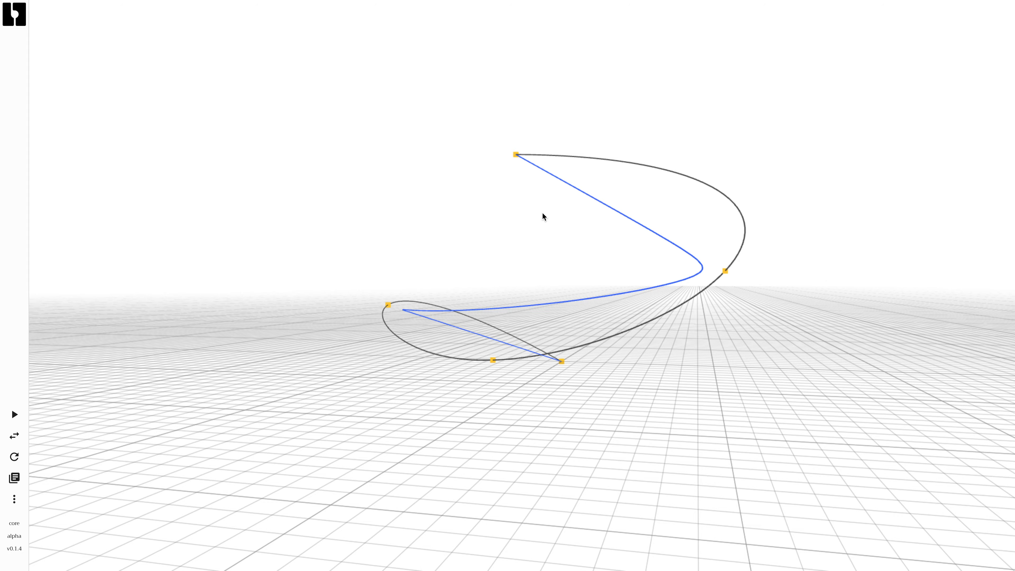
left_click_drag(548, 222, 517, 321)
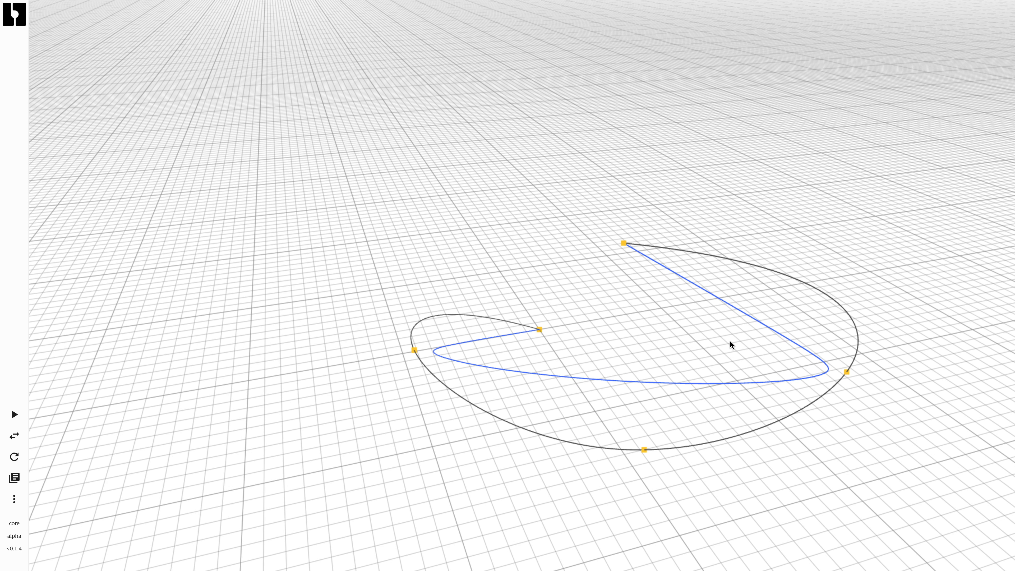
left_click_drag(650, 328, 815, 312)
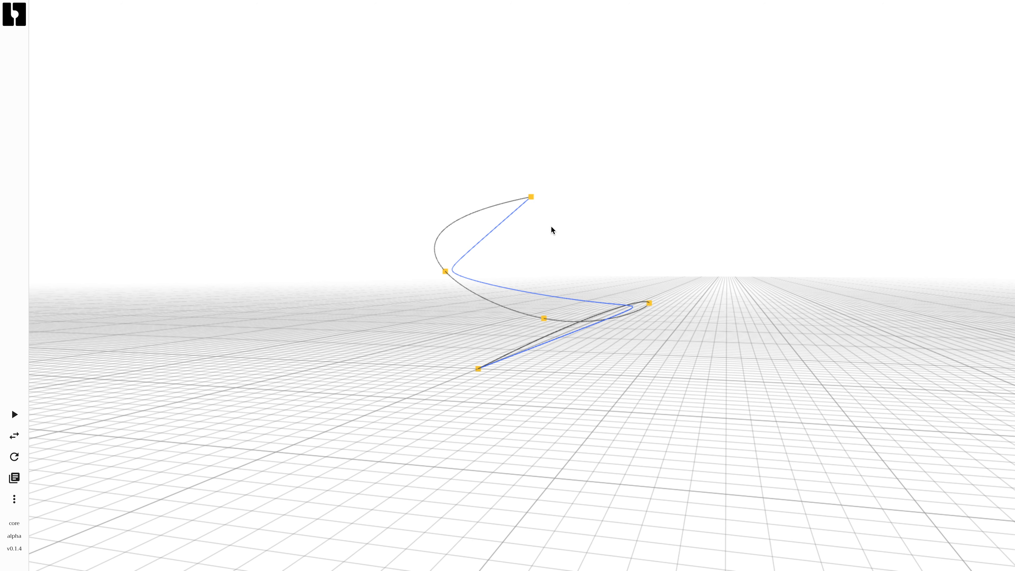
right_click_drag(584, 294, 589, 329)
scroll(532, 330, "down", 2)
scroll(532, 332, "up", 5)
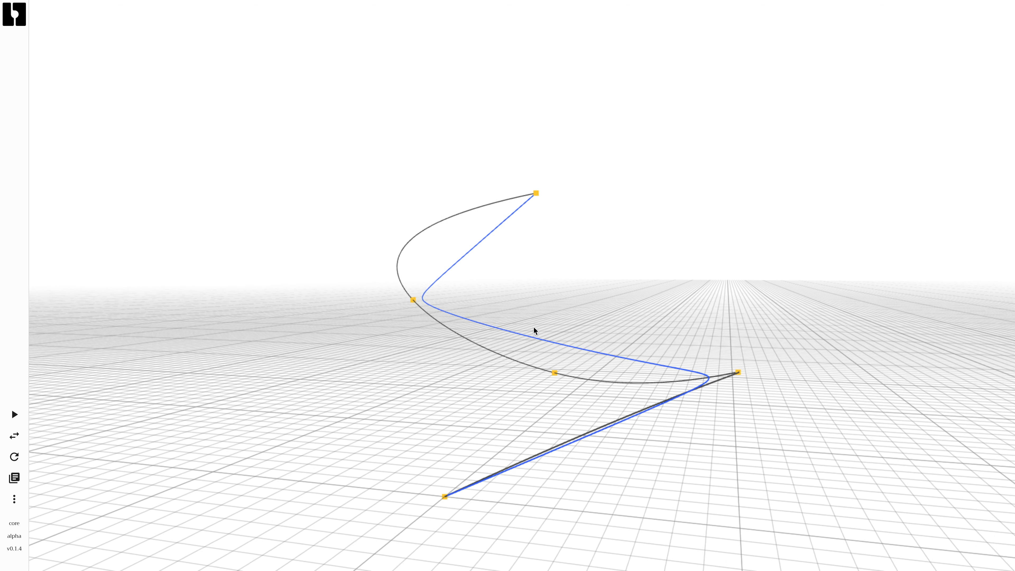
left_click(14, 435)
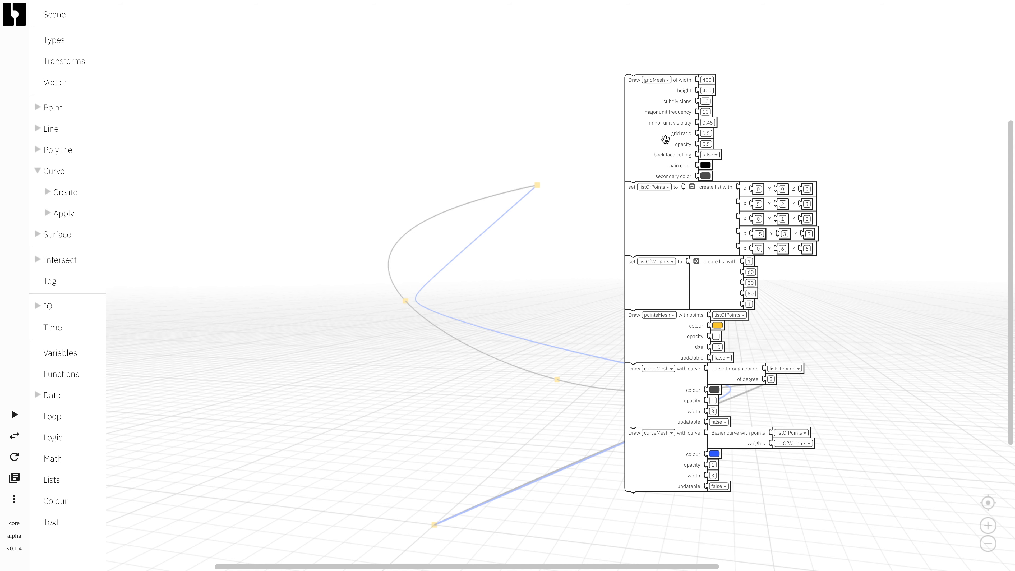
Look through the available blocks that apply to curves, from subdividing and splitting to tangents, tessellation and operations on multiple curves
left_click(454, 147)
left_click_drag(274, 141, 248, 136)
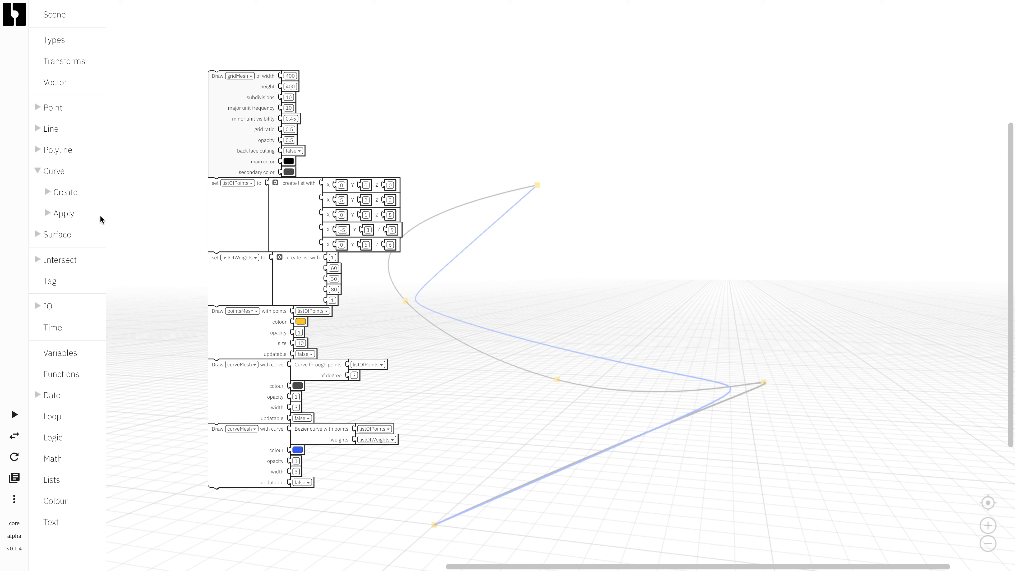
left_click(47, 216)
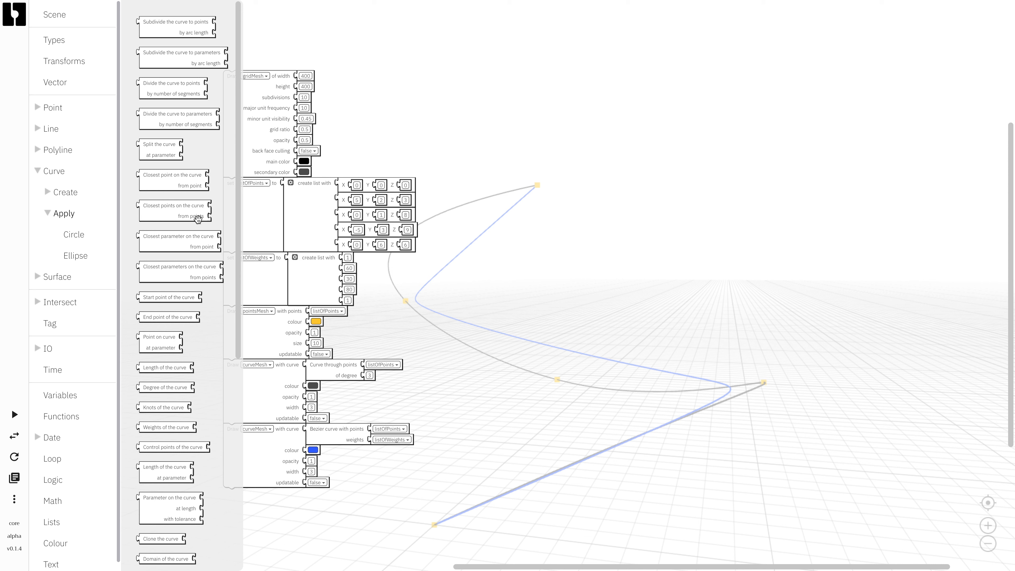
scroll(200, 219, "down", 8)
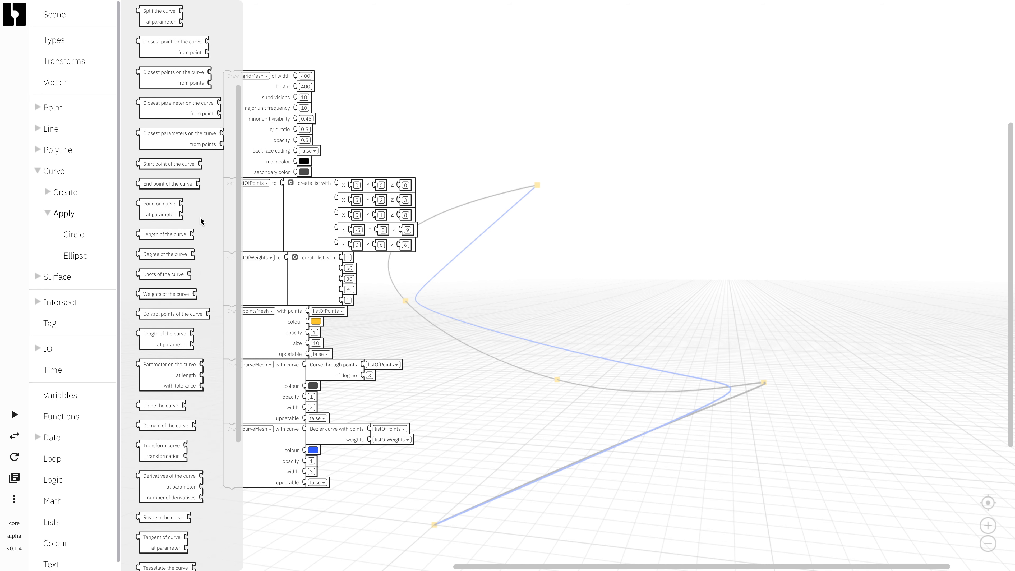
scroll(201, 220, "up", 7)
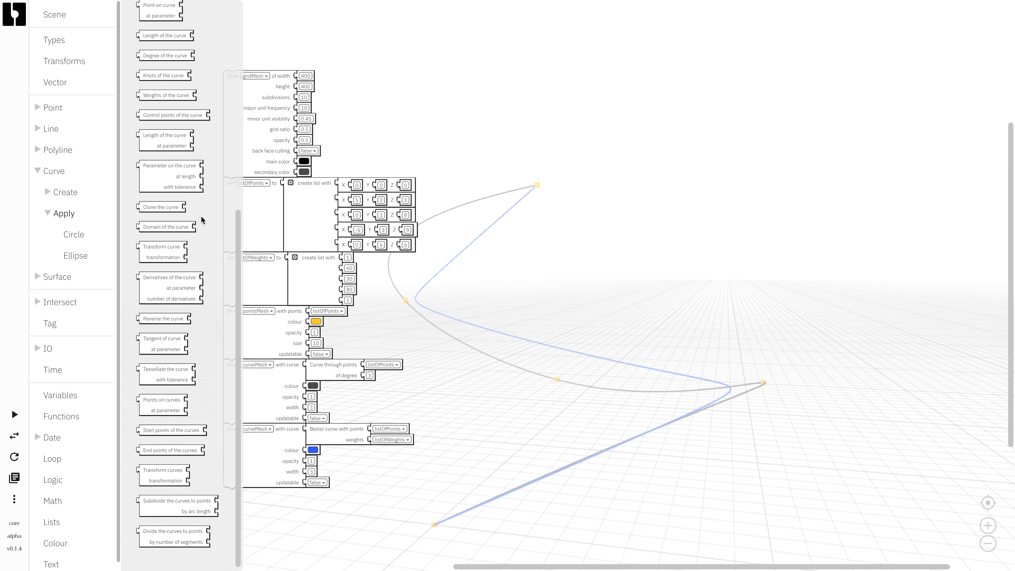
scroll(201, 216, "up", 1)
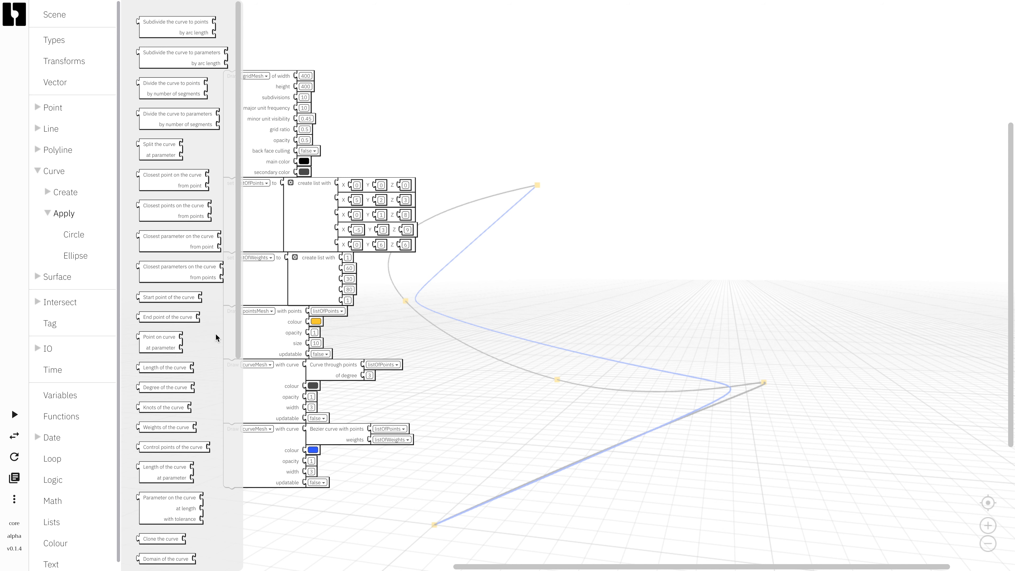
scroll(216, 338, "down", 1)
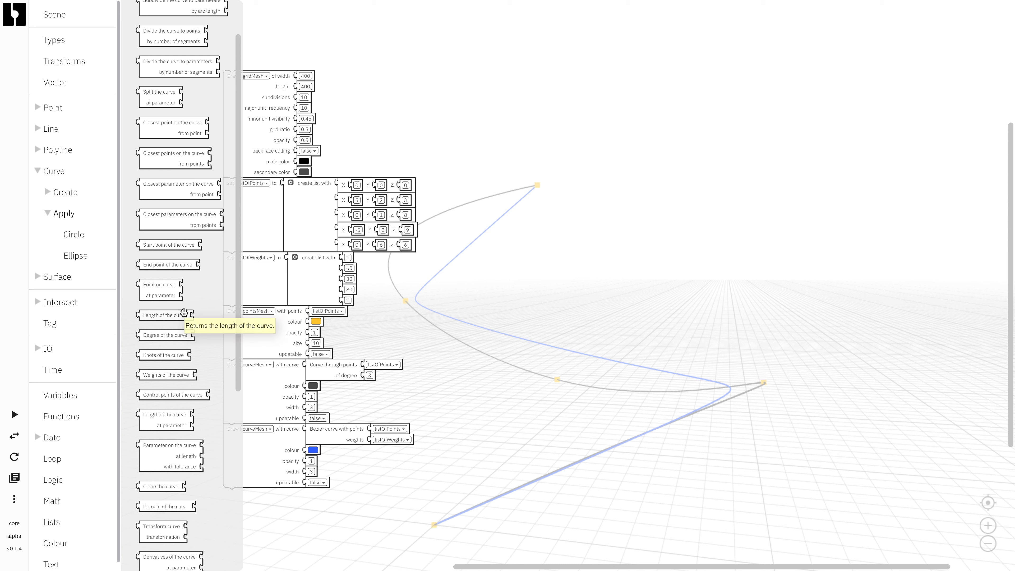
scroll(219, 320, "down", 1)
scroll(219, 319, "down", 1)
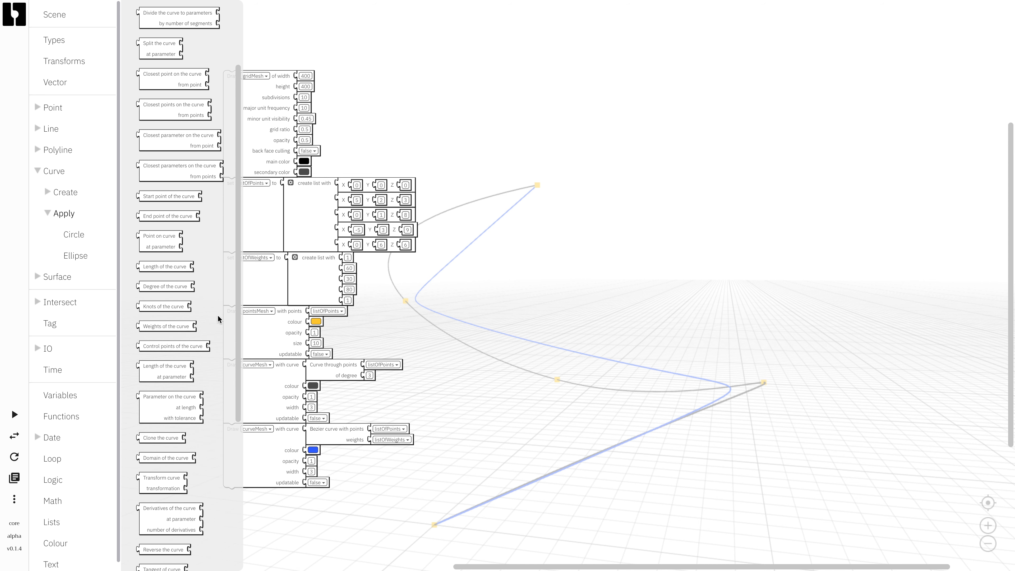
scroll(219, 320, "down", 2)
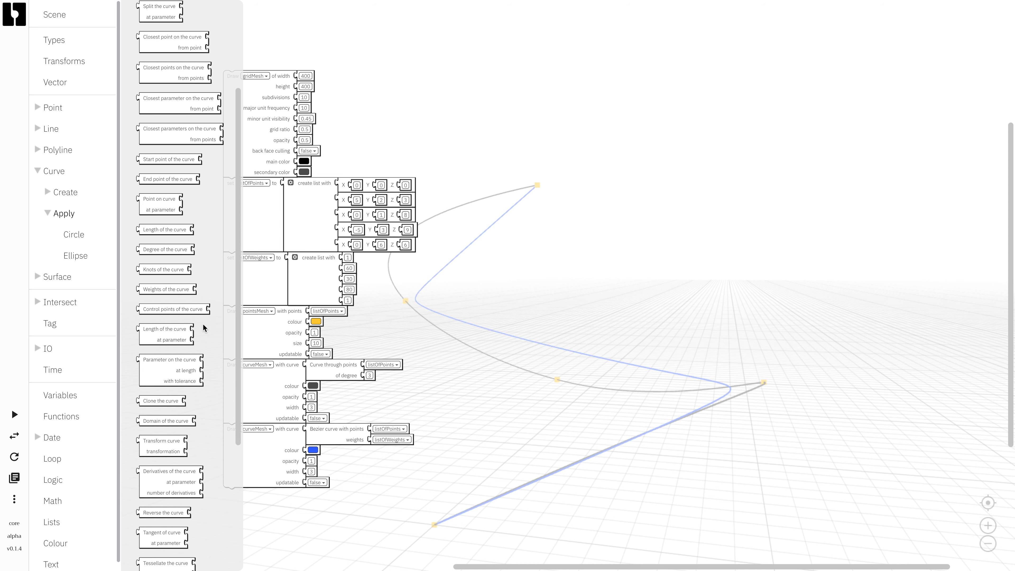
scroll(213, 338, "down", 1)
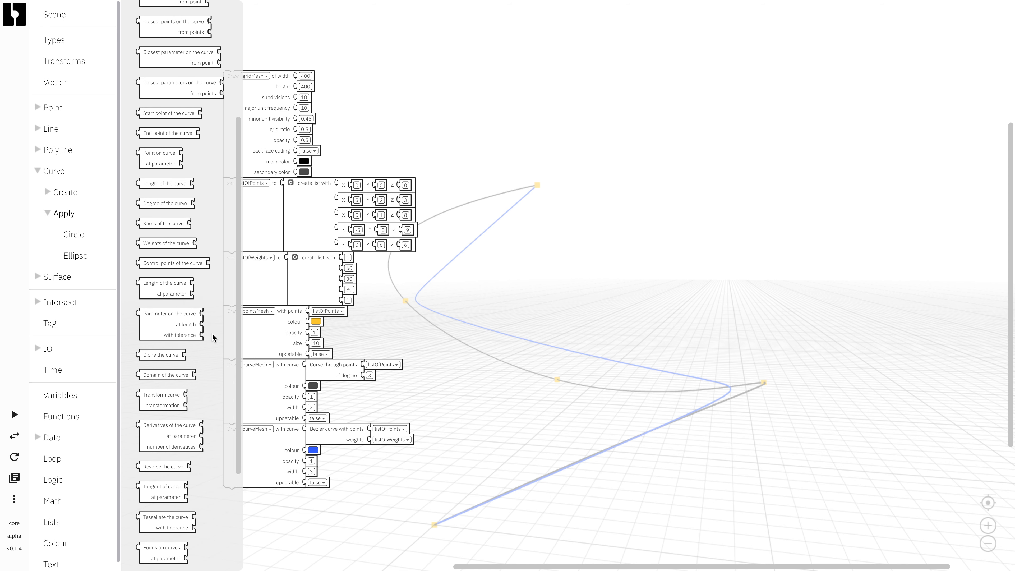
scroll(212, 338, "down", 2)
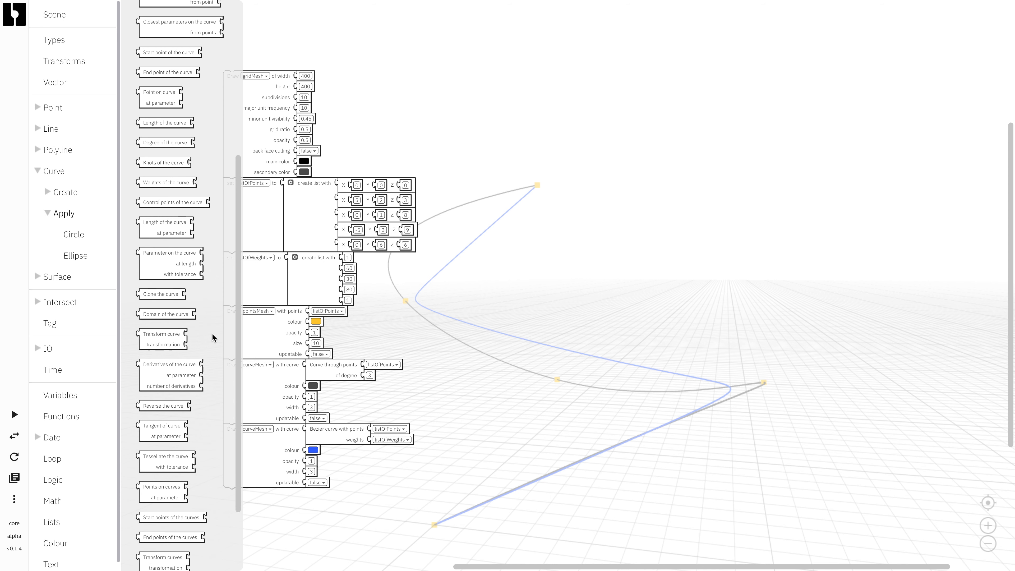
scroll(212, 338, "down", 3)
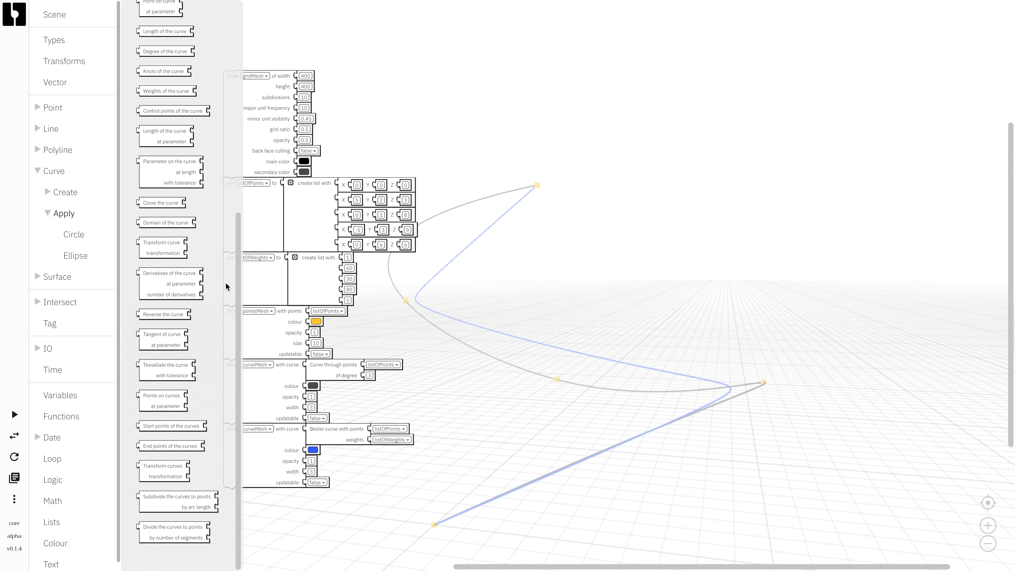
scroll(226, 276, "up", 5)
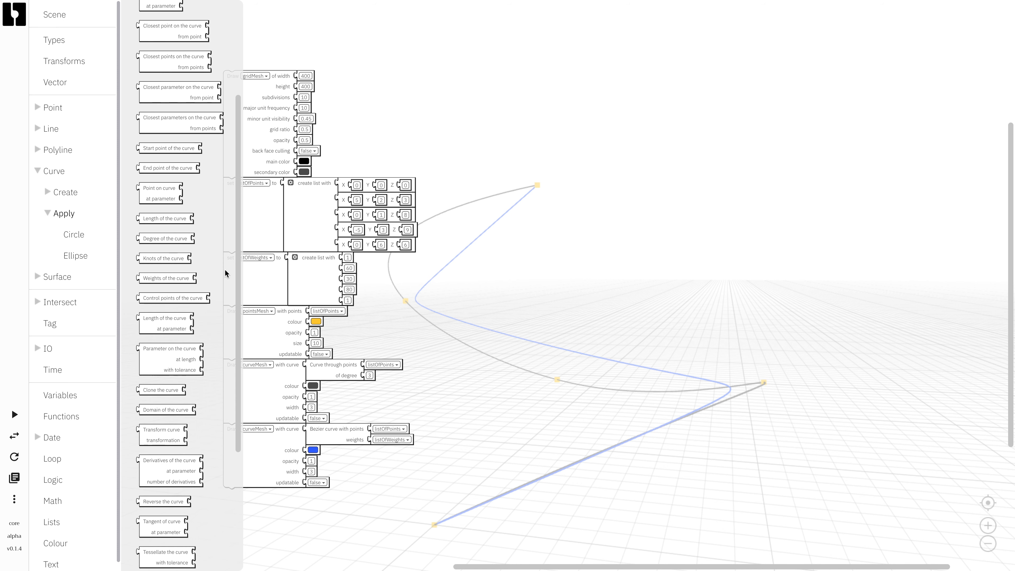
scroll(225, 273, "up", 3)
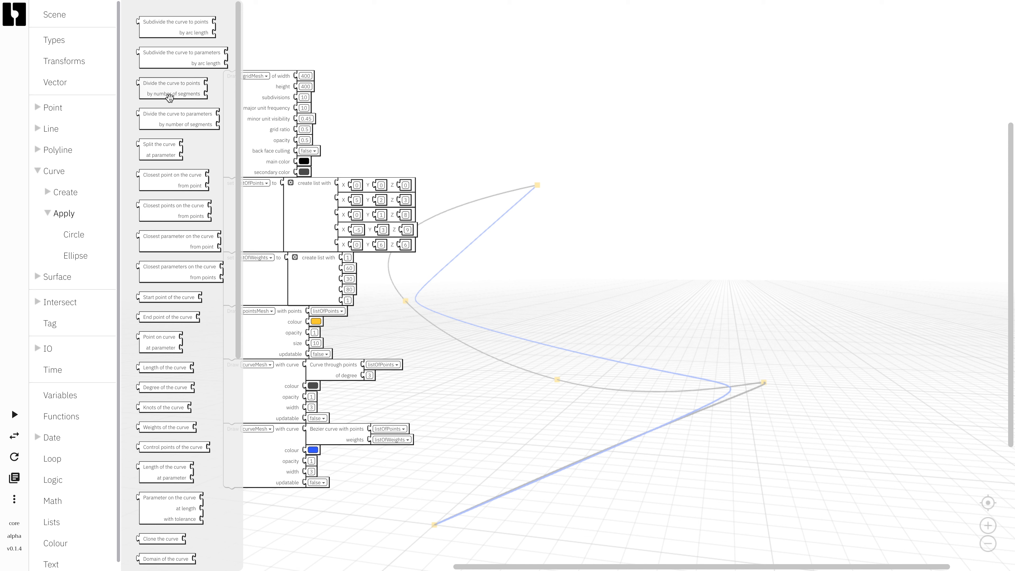
Place a block dividing a curve to points by number of segments beside the script, and append a Draw pointMesh block at its end
mouse_move(170, 97)
left_click_drag(165, 91, 475, 279)
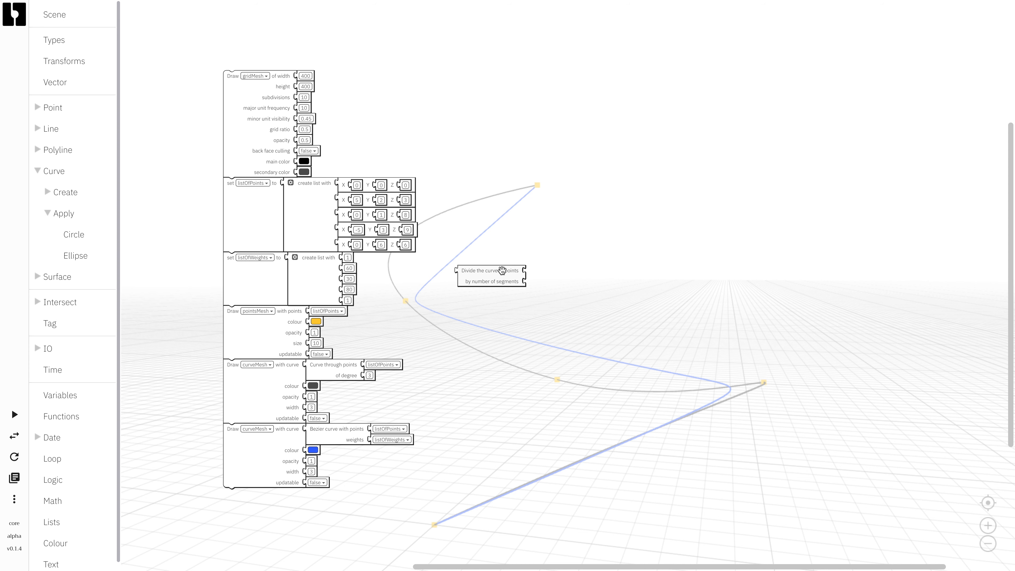
left_click(49, 111)
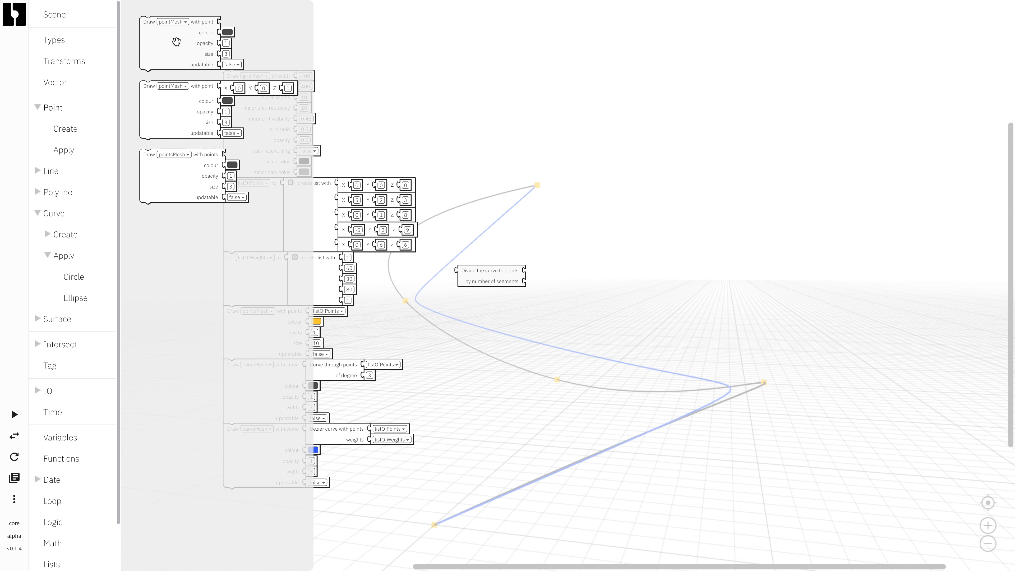
left_click_drag(170, 40, 261, 498)
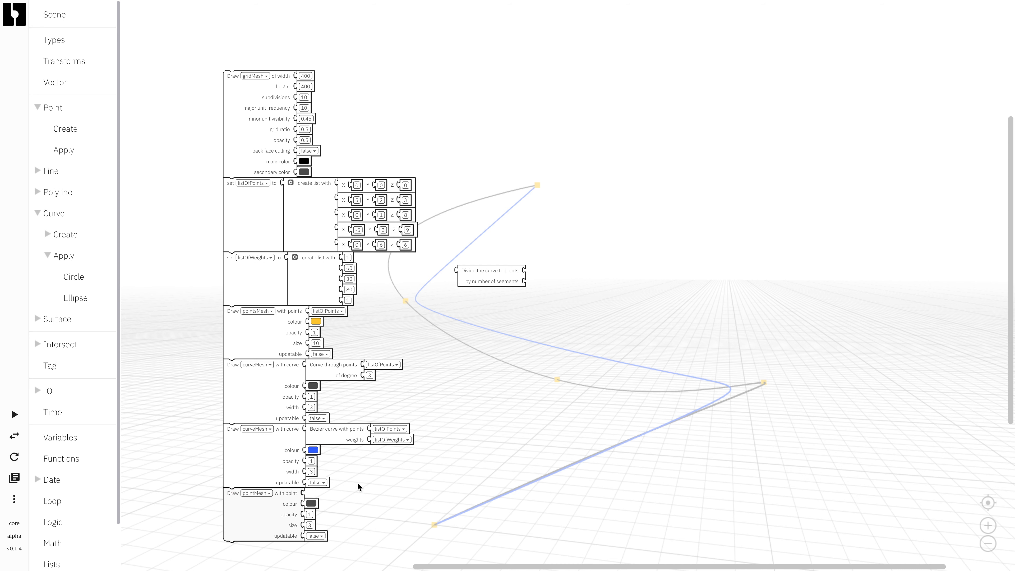
Attach the block dividing a curve to points to the point input of the last Draw pointMesh block
left_click_drag(390, 480, 384, 426)
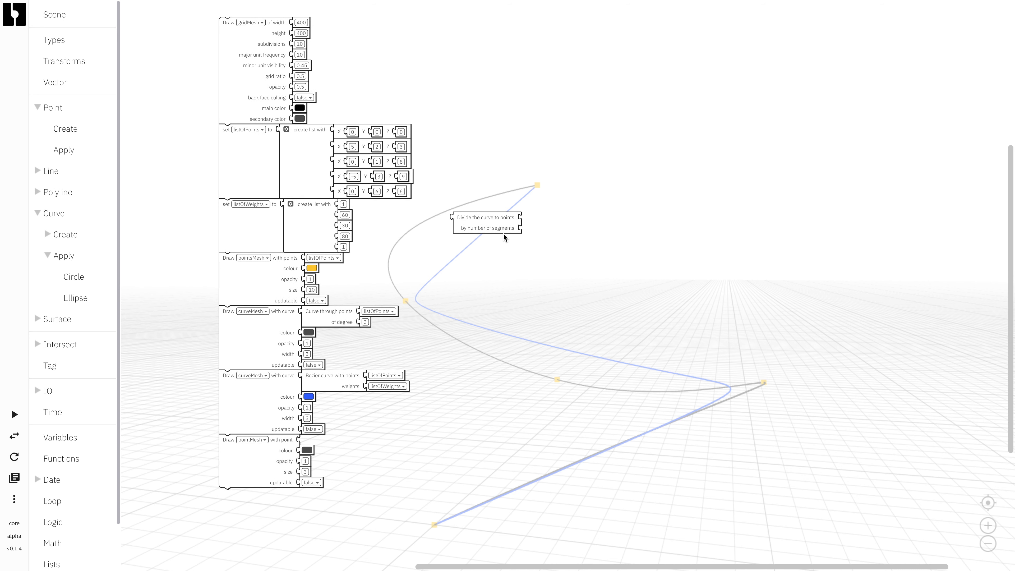
left_click_drag(483, 216, 466, 429)
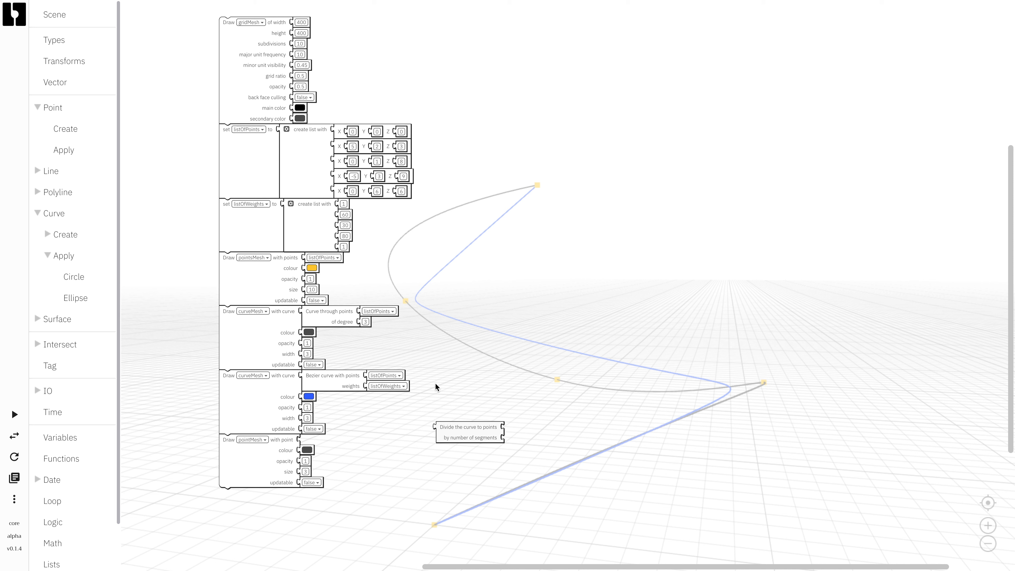
left_click_drag(454, 436, 315, 447)
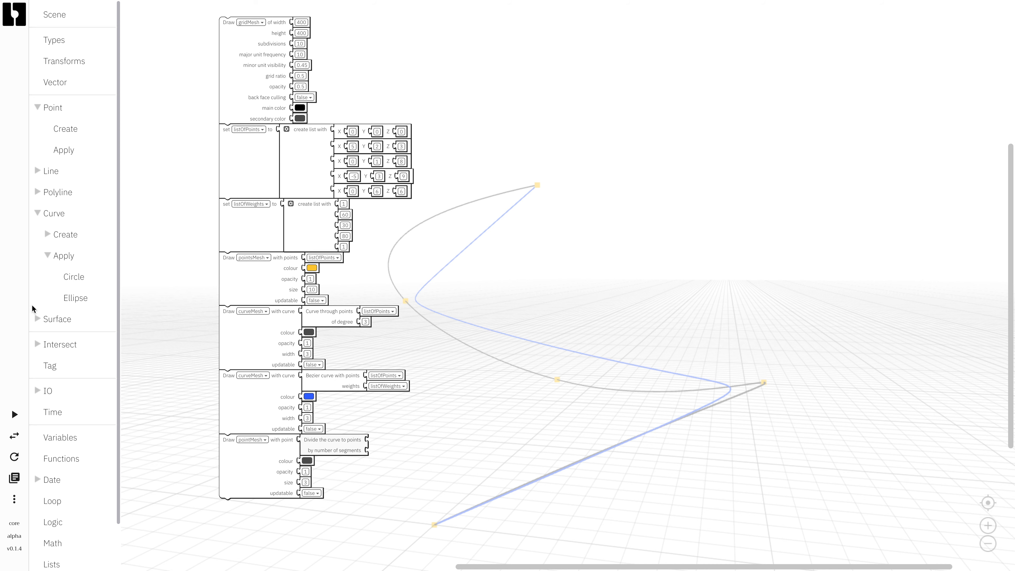
Create a new variable named curveThroughPoints
left_click(58, 439)
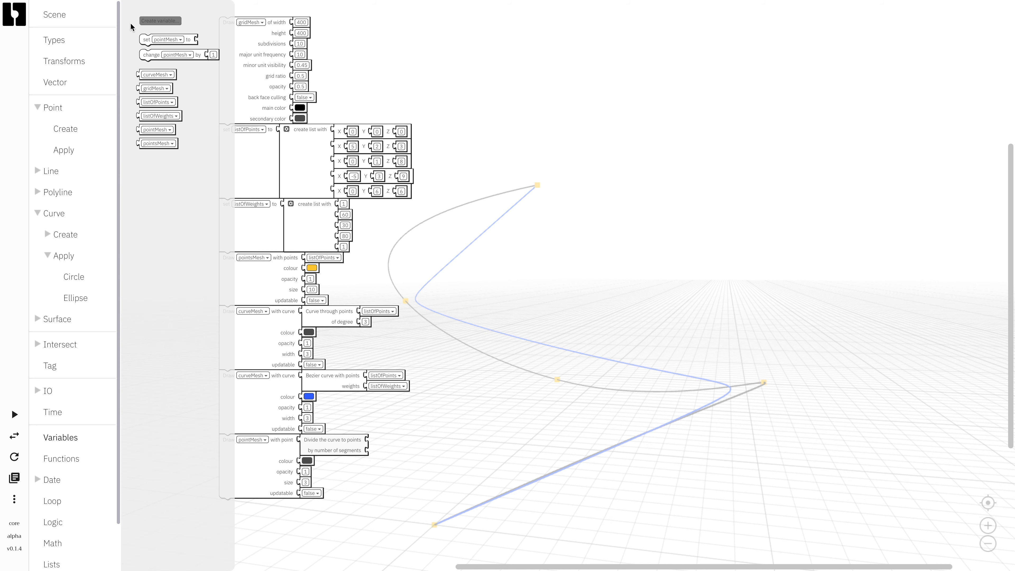
left_click(160, 20)
left_click(447, 283)
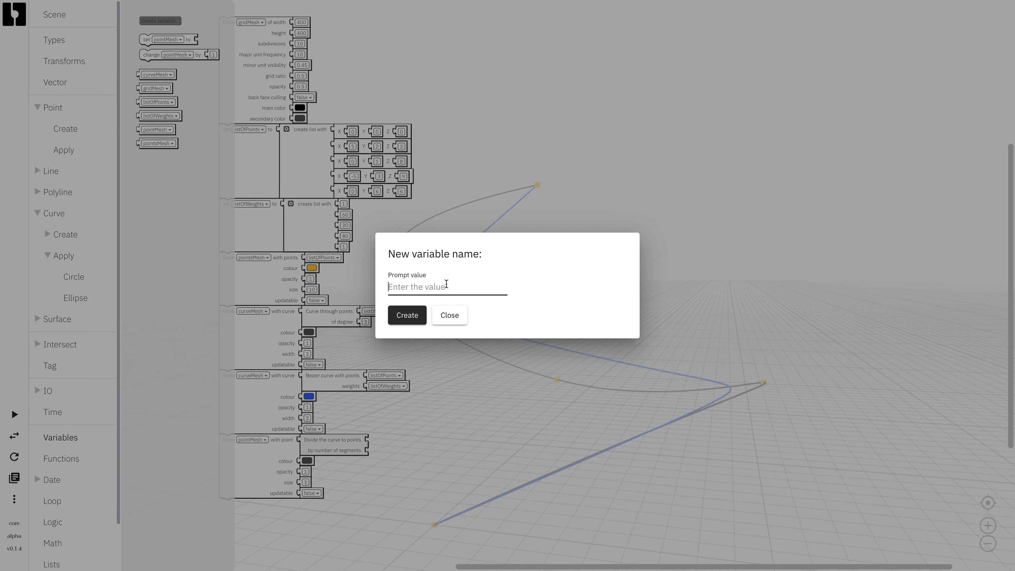
type("curveThroughPoints")
left_click(411, 315)
Create a new variable named bezierCurve
left_click(160, 21)
left_click(441, 287)
type("c")
key("BackSpace")
type("bezier")
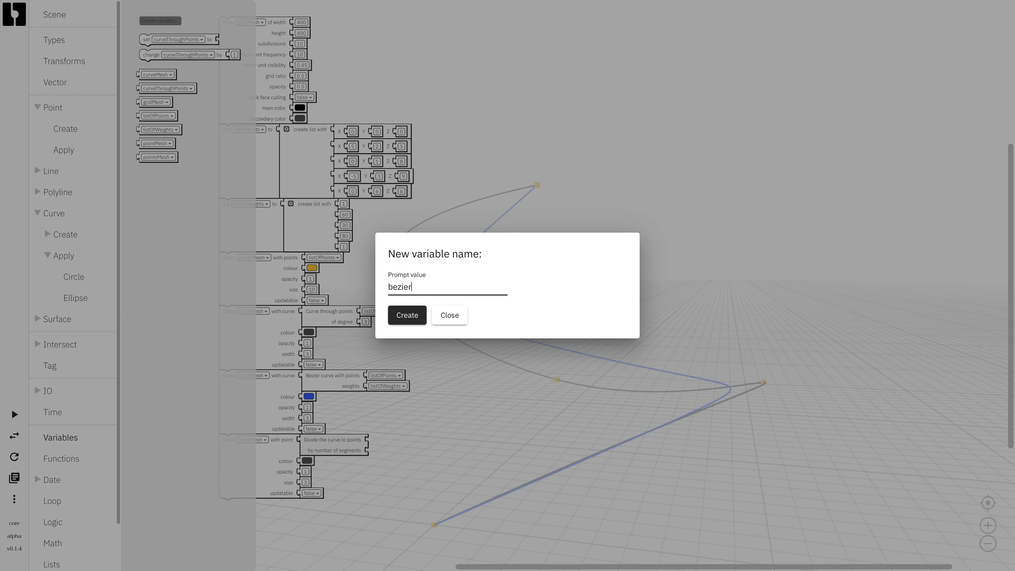
type("Curve")
left_click(408, 316)
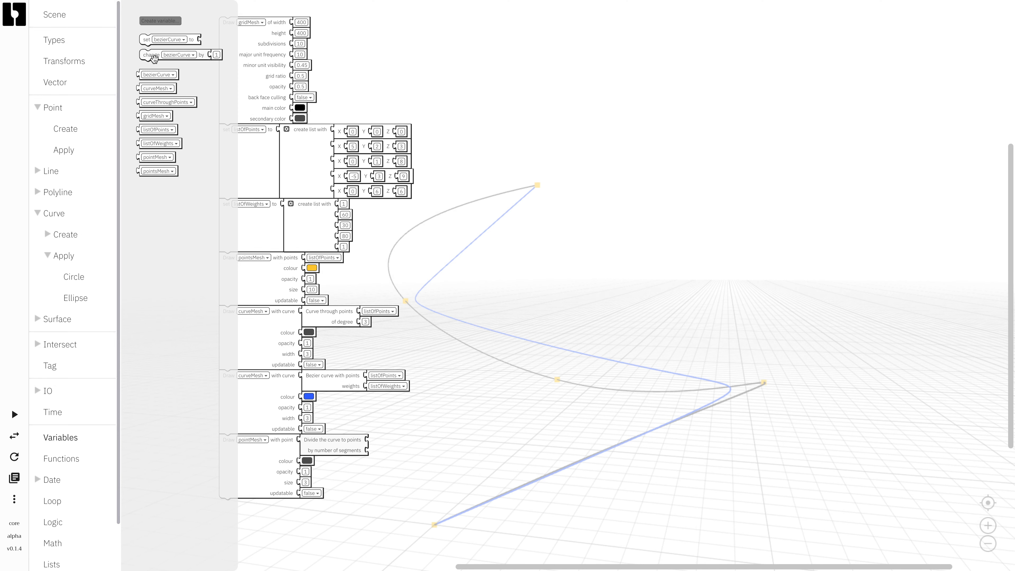
Insert a set bezierCurve block above the Bezier Draw curveMesh block and a copy of it above the first Draw curveMesh block
mouse_move(146, 39)
left_mouse_down()
mouse_move(253, 301)
mouse_move(231, 377)
left_mouse_up()
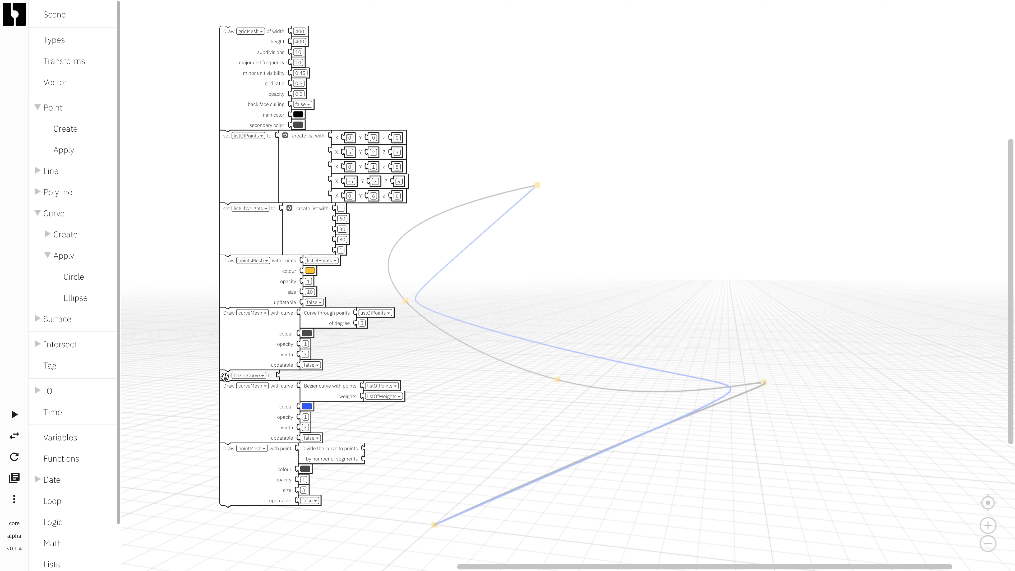
key("ctrl+c")
key("ctrl+v")
left_click_drag(232, 396, 220, 315)
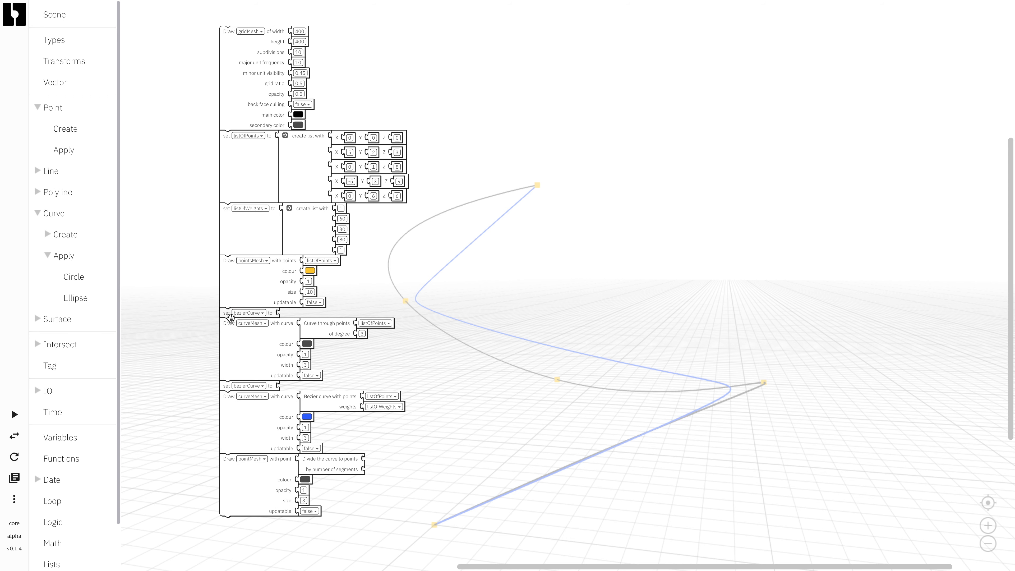
Make the upper set block store the Curve through points block in curveThroughPoints, and feed that variable to the first Draw curveMesh block
left_click(242, 313)
left_click(233, 362)
left_click_drag(328, 323, 333, 317)
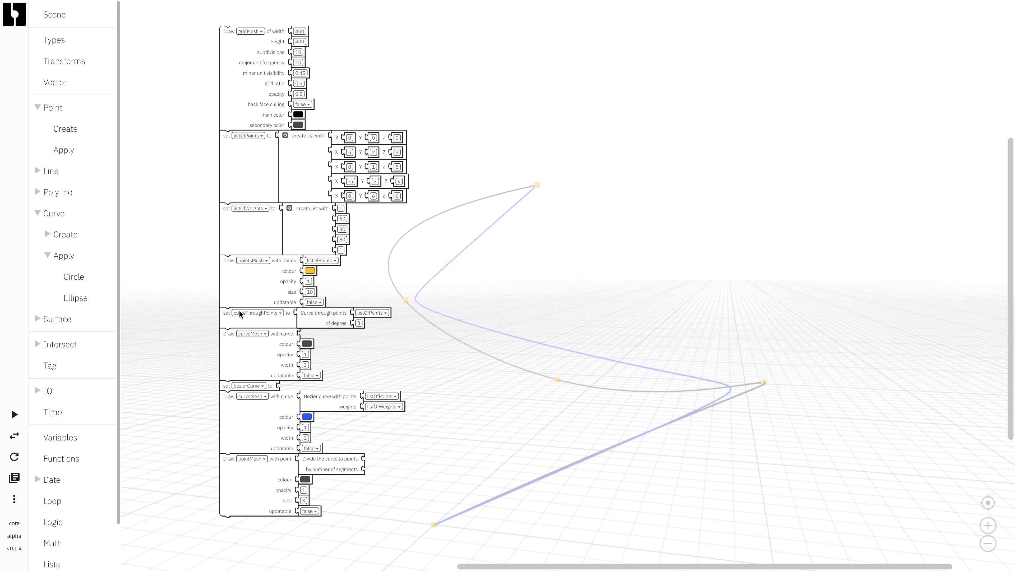
left_click(59, 434)
mouse_move(164, 101)
left_mouse_down()
mouse_move(437, 340)
mouse_move(349, 347)
mouse_move(333, 337)
left_mouse_up()
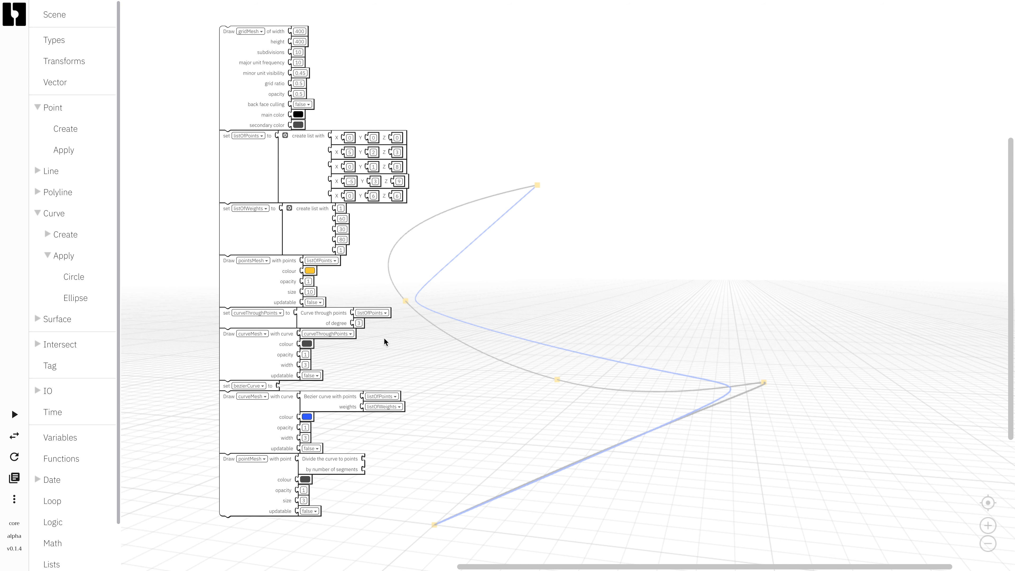
Store the Bezier curve block in the set bezierCurve block, and use the bezierCurve variable as the second Draw curveMesh block's curve
key("ctrl+v")
mouse_move(359, 353)
left_mouse_down()
mouse_move(410, 372)
mouse_move(331, 401)
mouse_move(308, 390)
left_mouse_up()
left_click_drag(426, 376, 310, 411)
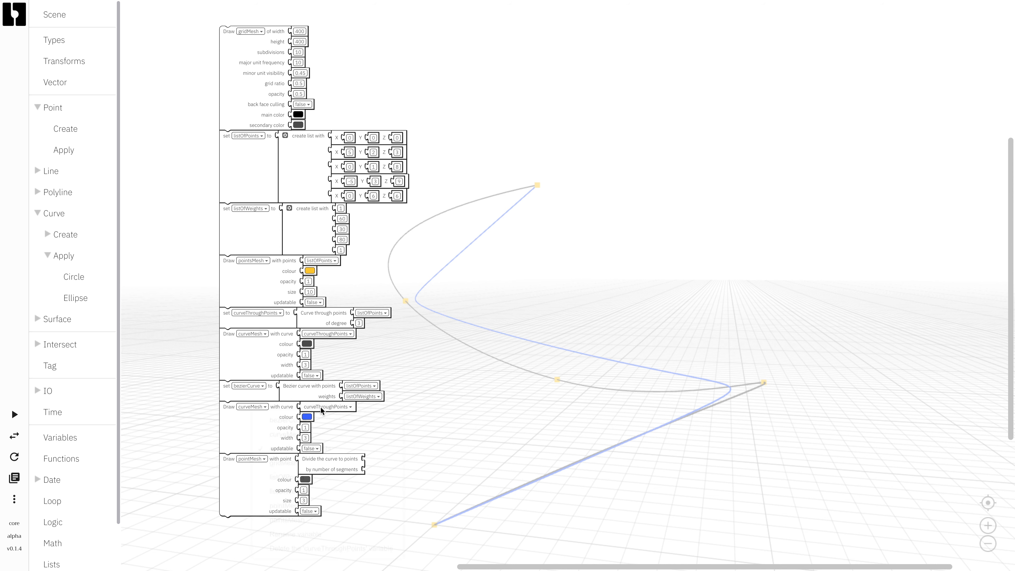
left_click(323, 407)
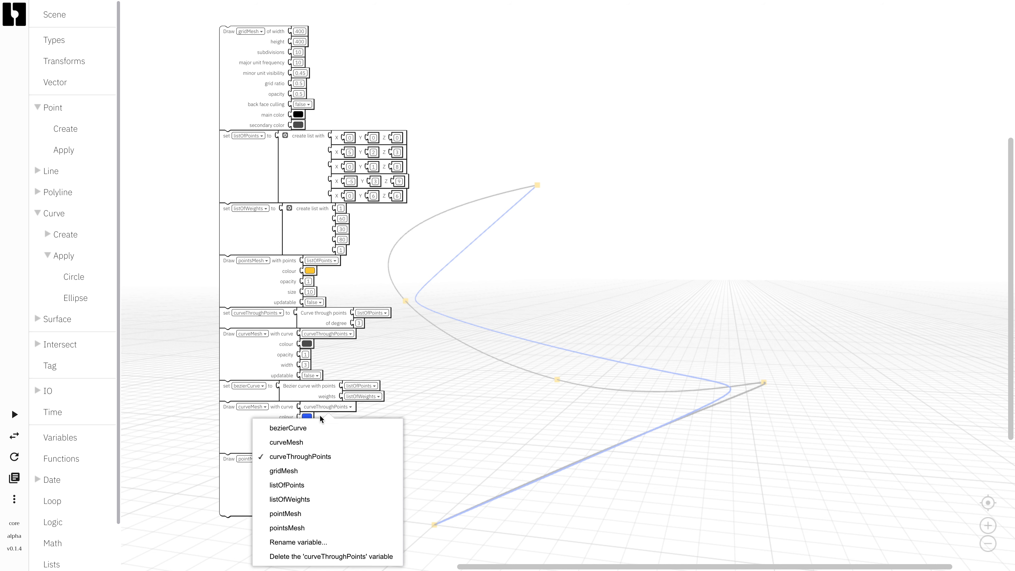
left_click(315, 431)
scroll(428, 401, "down", 1)
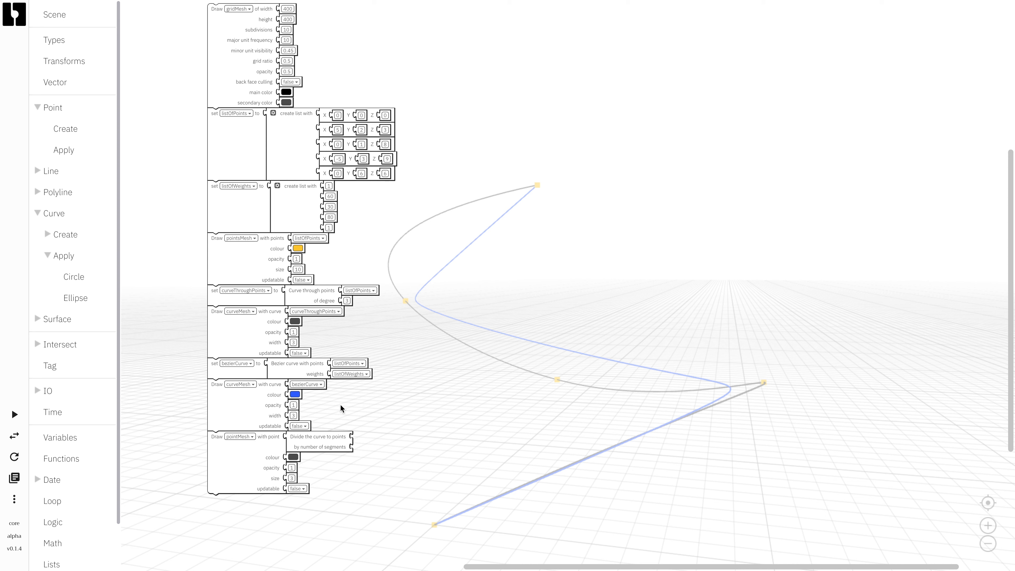
Set the divide curve block to use the bezierCurve variable with 20 segments
key("ctrl+v")
left_click_drag(329, 401, 383, 435)
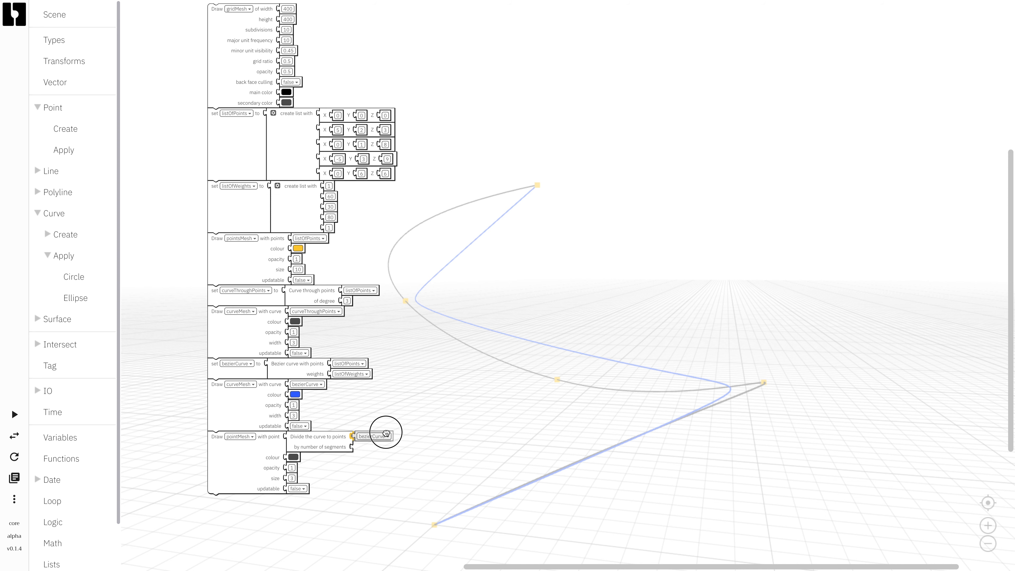
left_click(52, 542)
left_click_drag(146, 22, 368, 448)
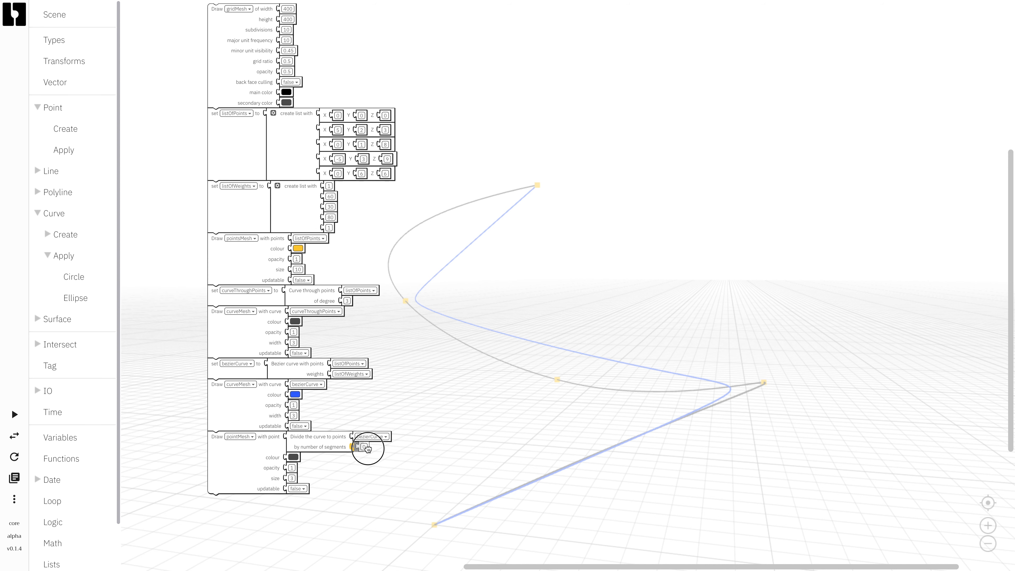
left_click(360, 447)
type("20")
left_click(492, 401)
Set the Draw pointMesh block's colour to red and size to 5, and try running the script
left_click(292, 458)
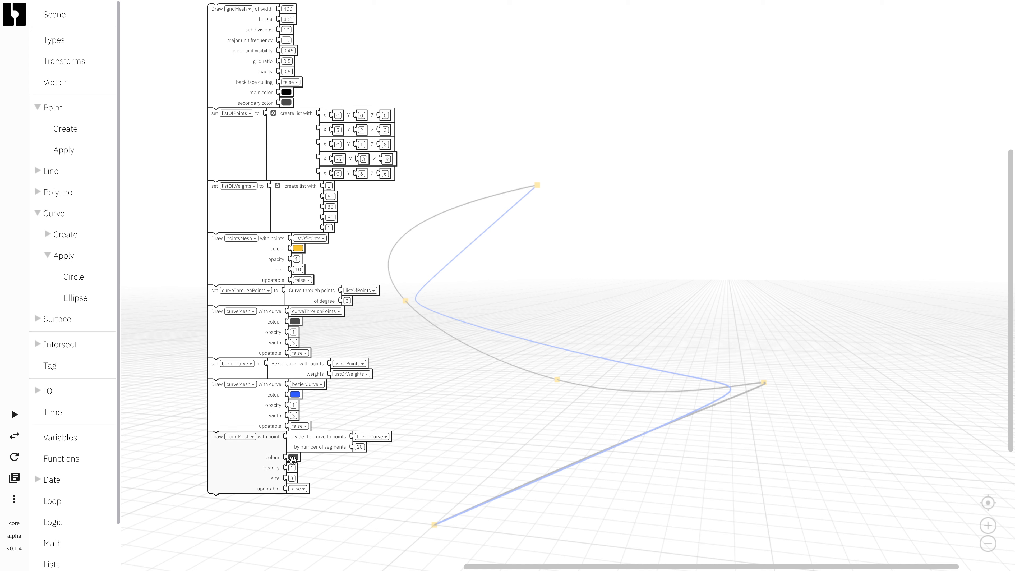
left_click(292, 459)
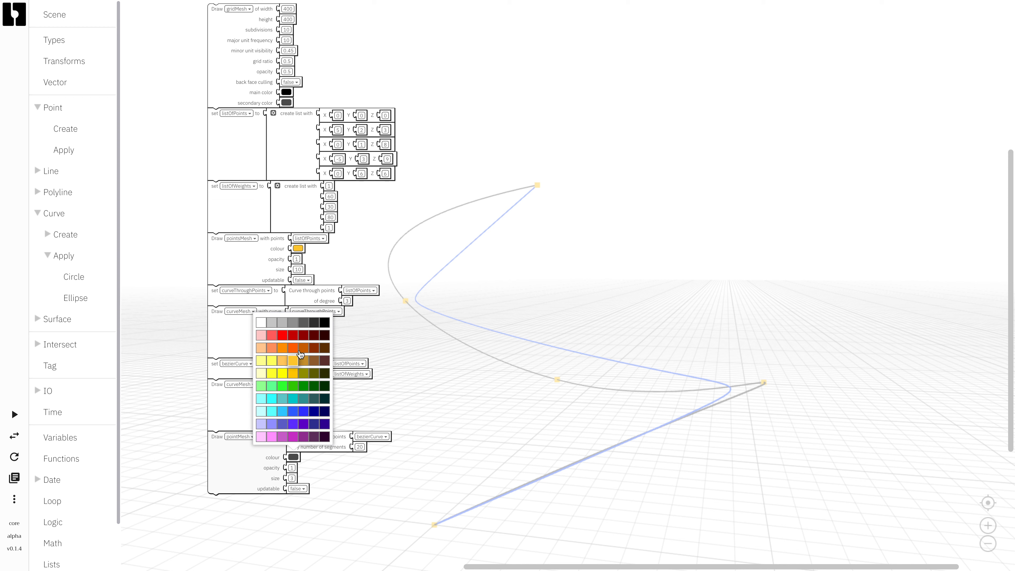
left_click(282, 336)
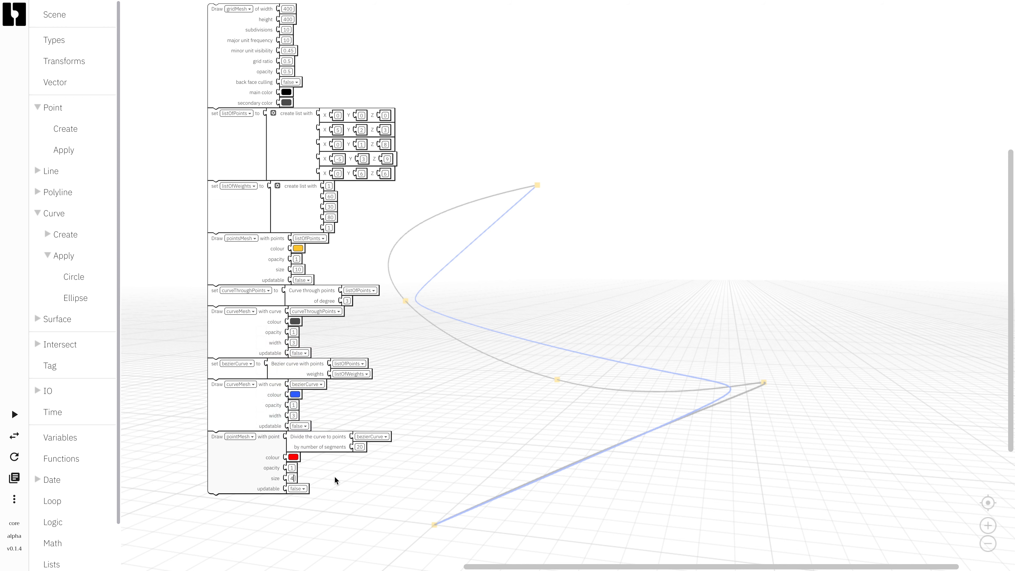
left_click(292, 478)
type("5")
left_click(378, 476)
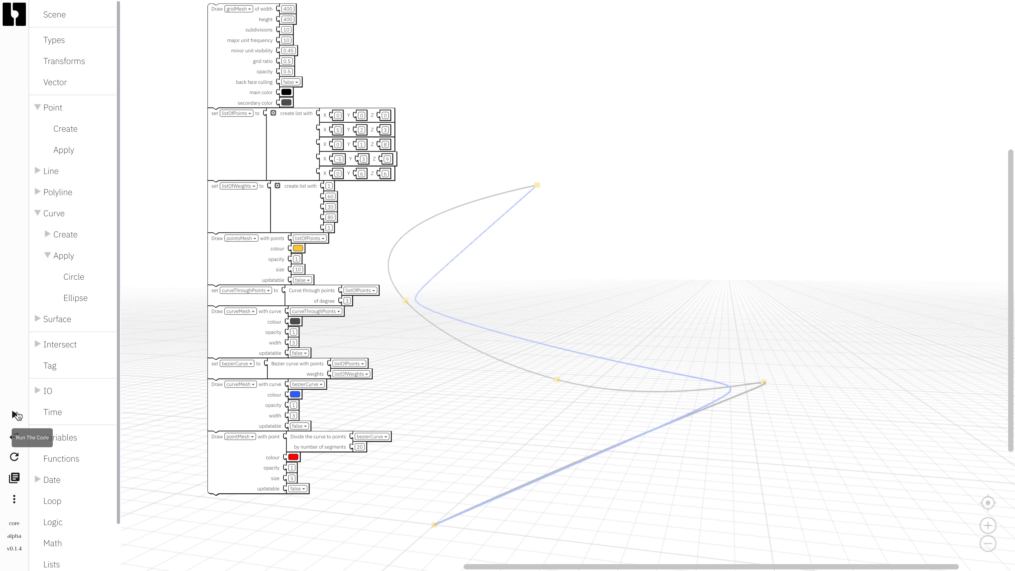
left_click(16, 415)
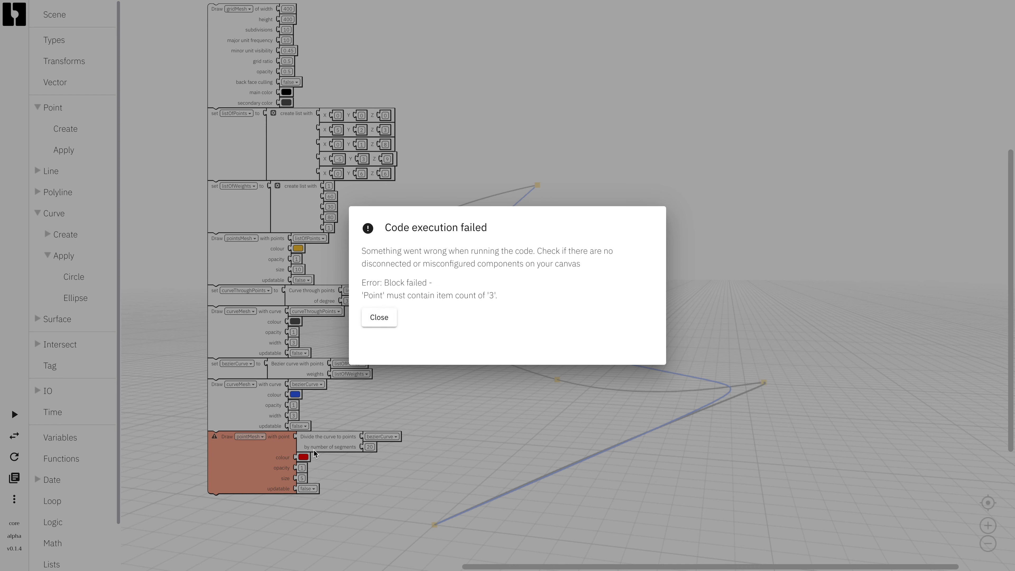
left_click(382, 318)
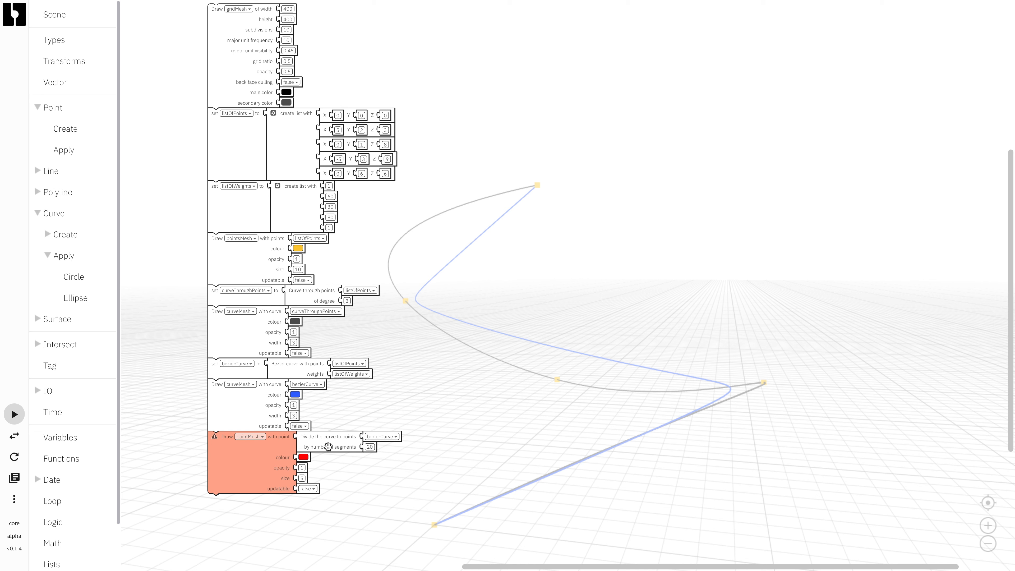
Replace the last Draw pointMesh block with a Draw pointsMesh block, and attach the divide curve block to its points input
left_click_drag(328, 445, 422, 448)
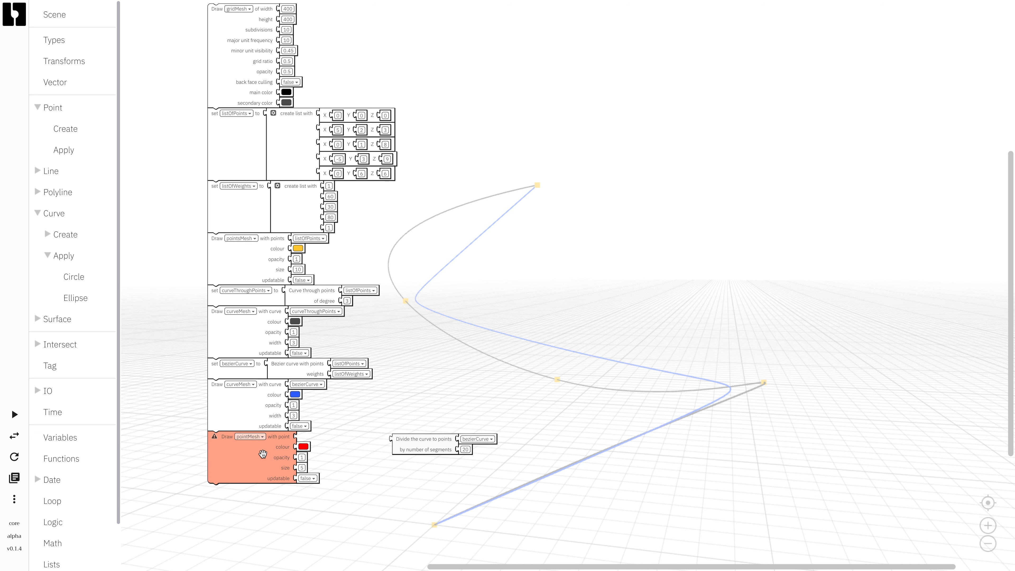
left_click_drag(272, 456, 108, 428)
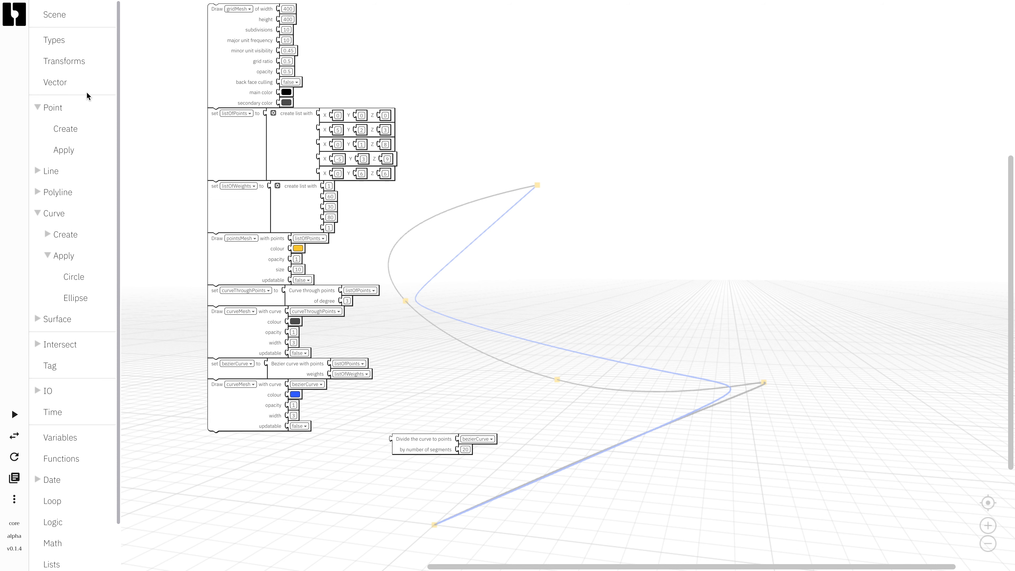
left_click(52, 108)
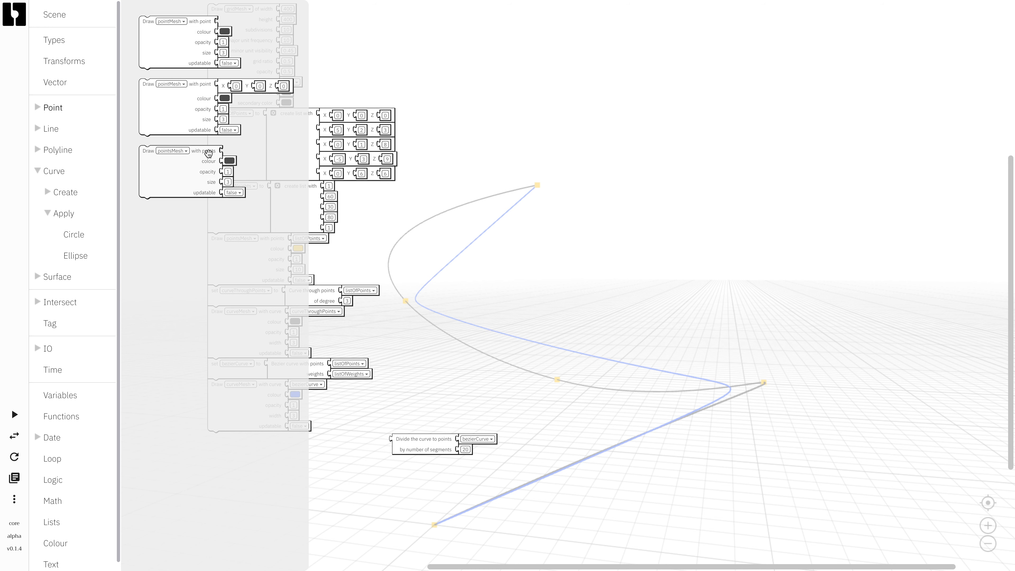
mouse_move(172, 172)
left_mouse_down()
mouse_move(255, 457)
mouse_move(237, 461)
left_mouse_up()
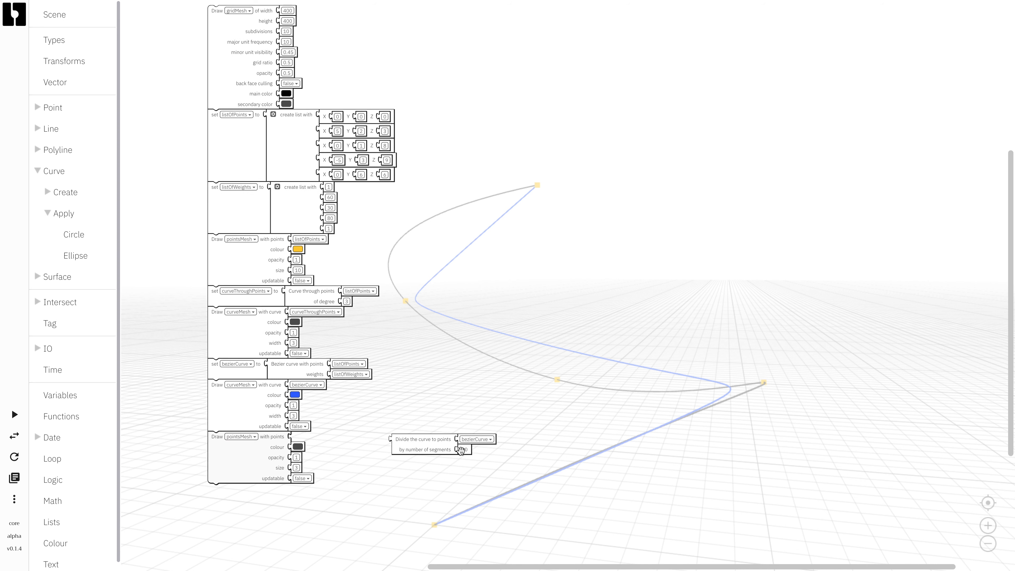
mouse_move(427, 446)
left_mouse_down()
mouse_move(356, 435)
mouse_move(320, 443)
left_mouse_up()
Set the new Draw pointsMesh block's colour to red and its size to 5
left_click(298, 457)
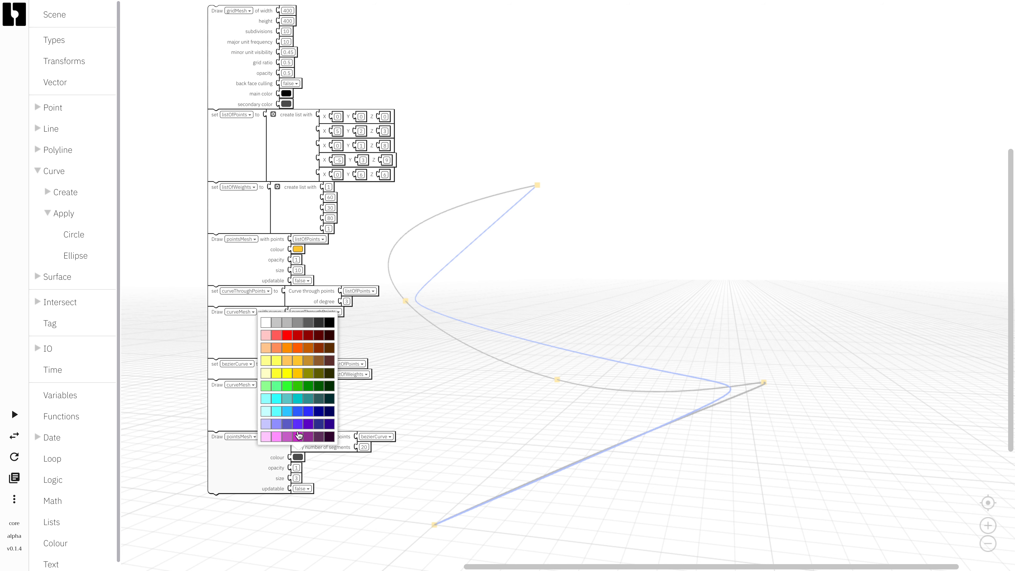
left_click(288, 338)
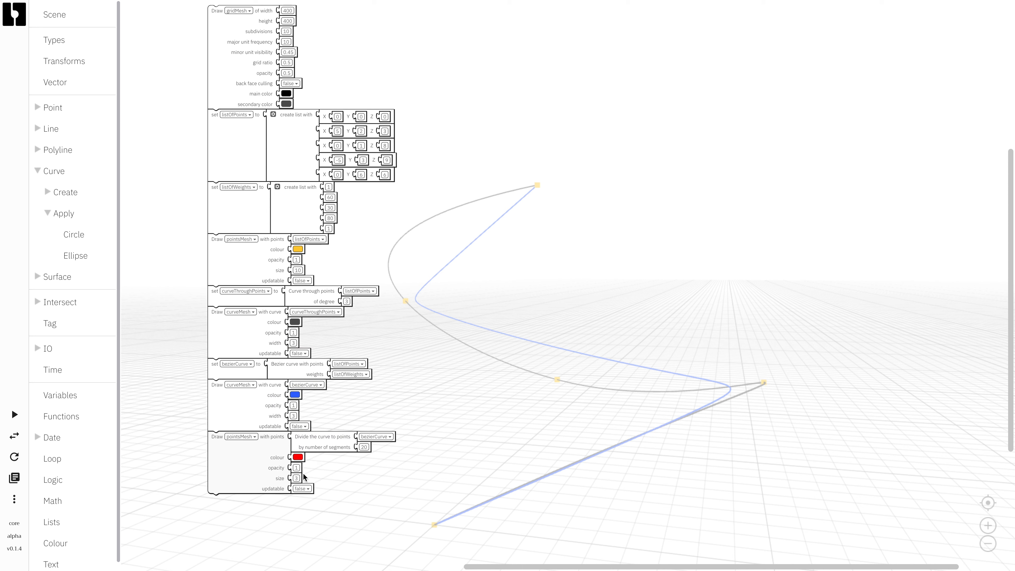
left_click(295, 478)
type("5")
left_click(430, 453)
Run the script and inspect the division points along the Bezier curve in the full 3D scene
left_click(12, 414)
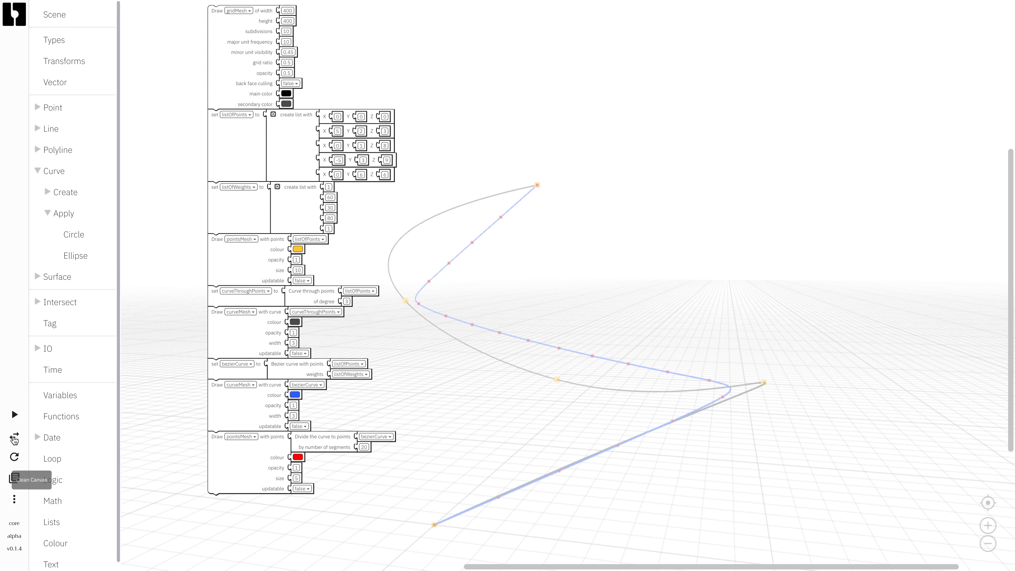
left_click(14, 436)
left_click_drag(720, 322, 559, 451)
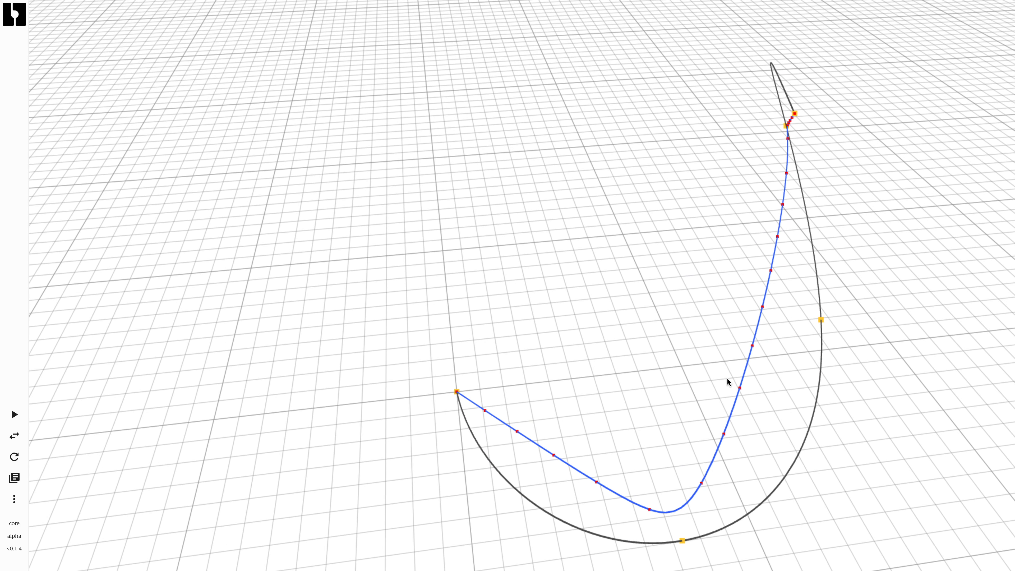
left_click_drag(785, 414, 849, 400)
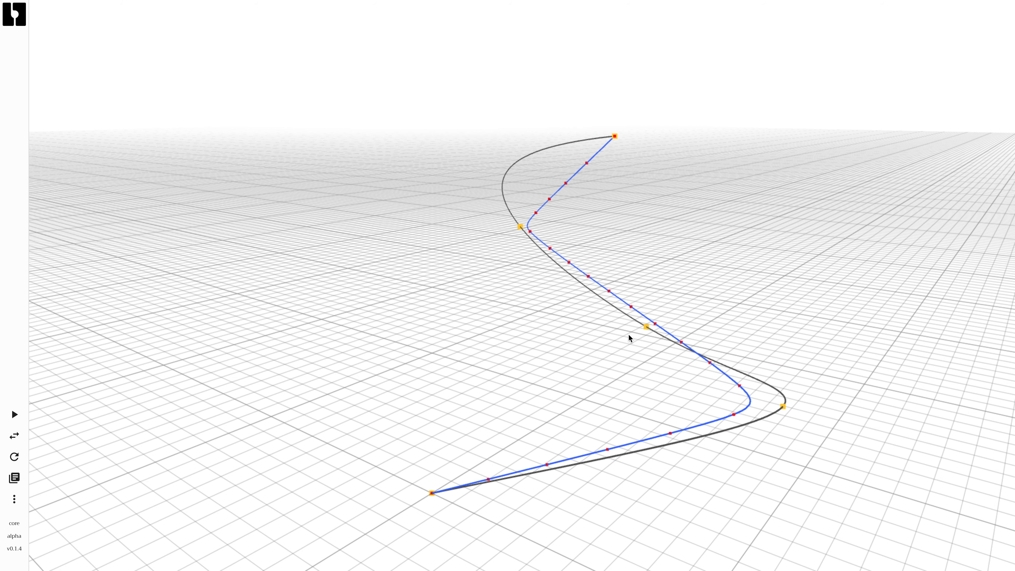
left_click_drag(618, 232, 453, 310)
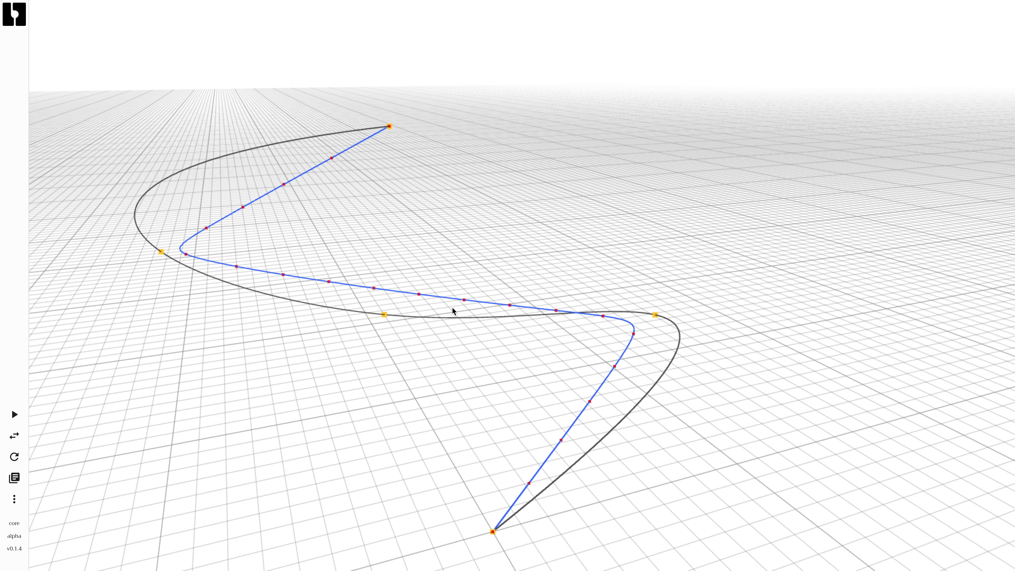
left_click(14, 436)
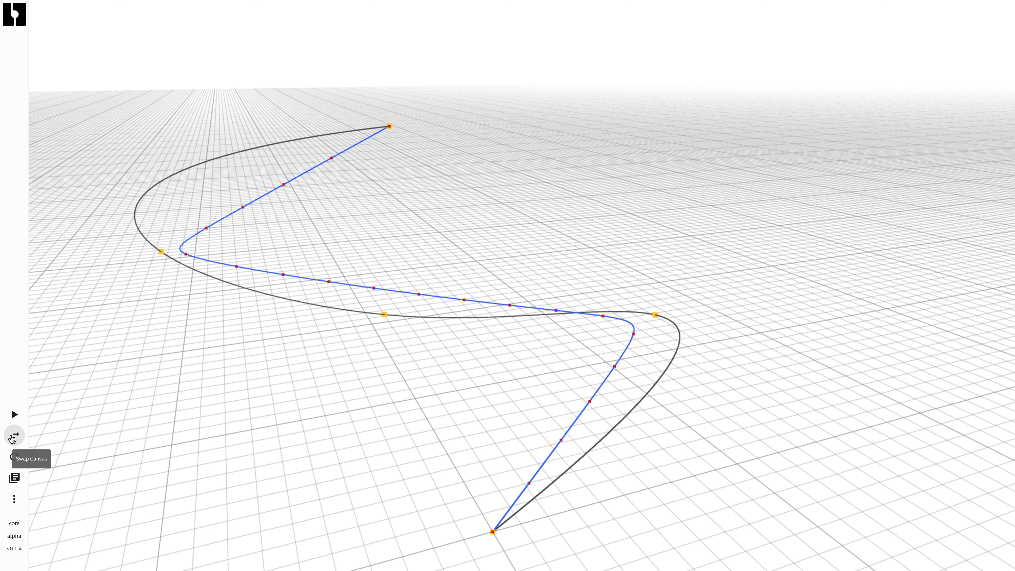
Append a copy of the last Draw pointsMesh block that divides curveThroughPoints, colour it orange, and run the script
left_click_drag(477, 460, 502, 412)
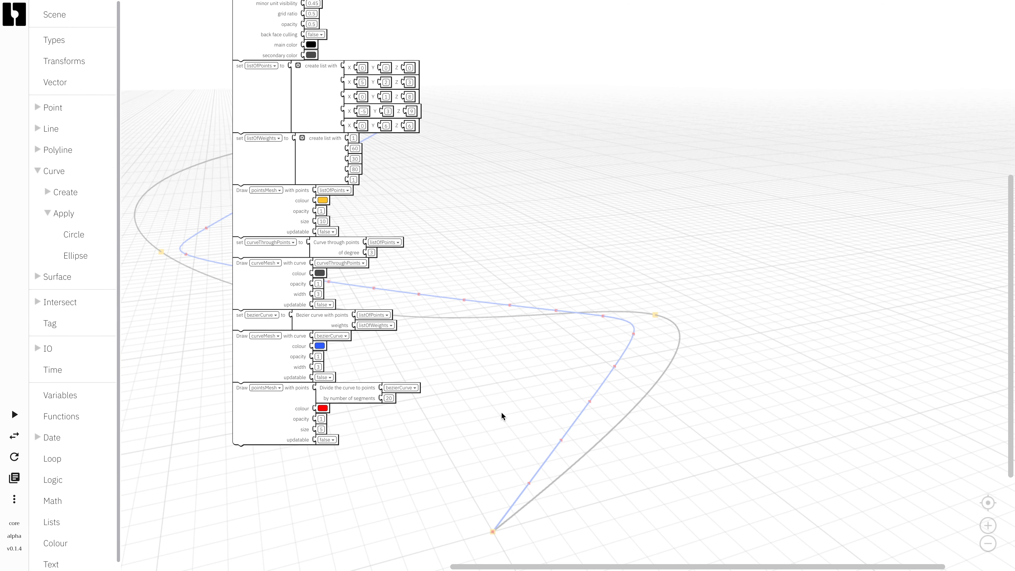
left_click(265, 419)
key("ctrl+v")
left_click_drag(273, 424, 267, 471)
left_click(394, 447)
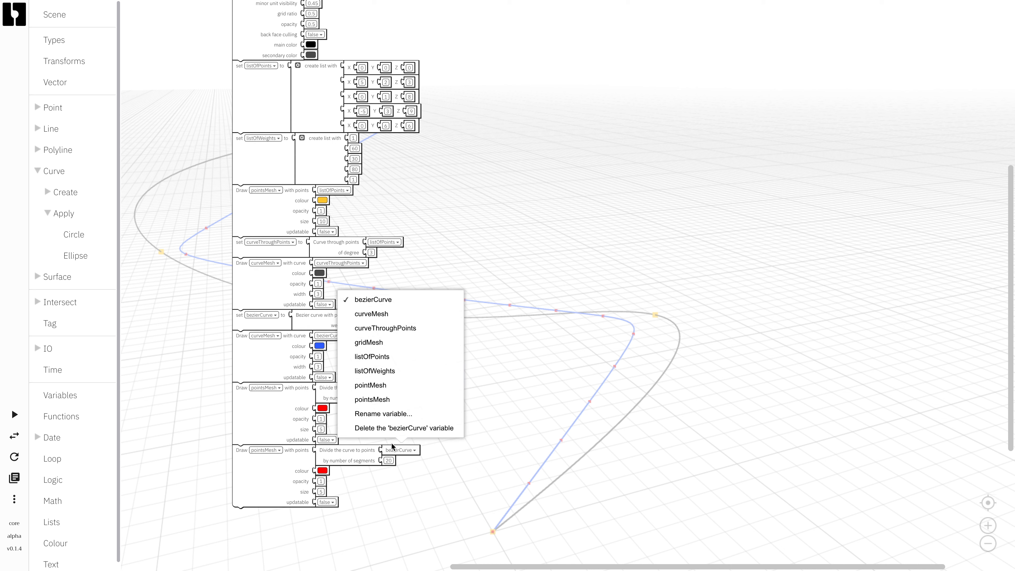
left_click(386, 328)
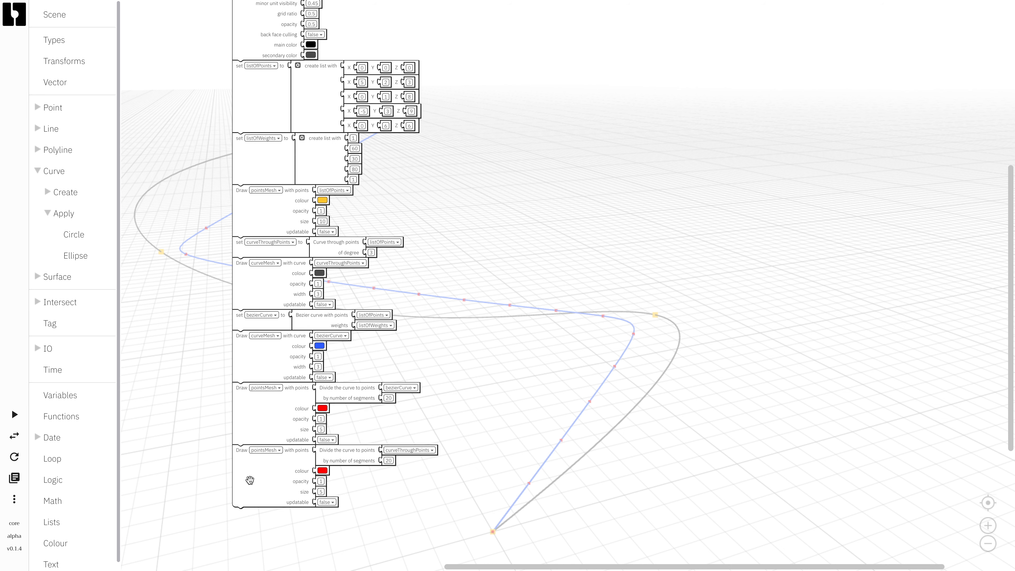
left_click(323, 470)
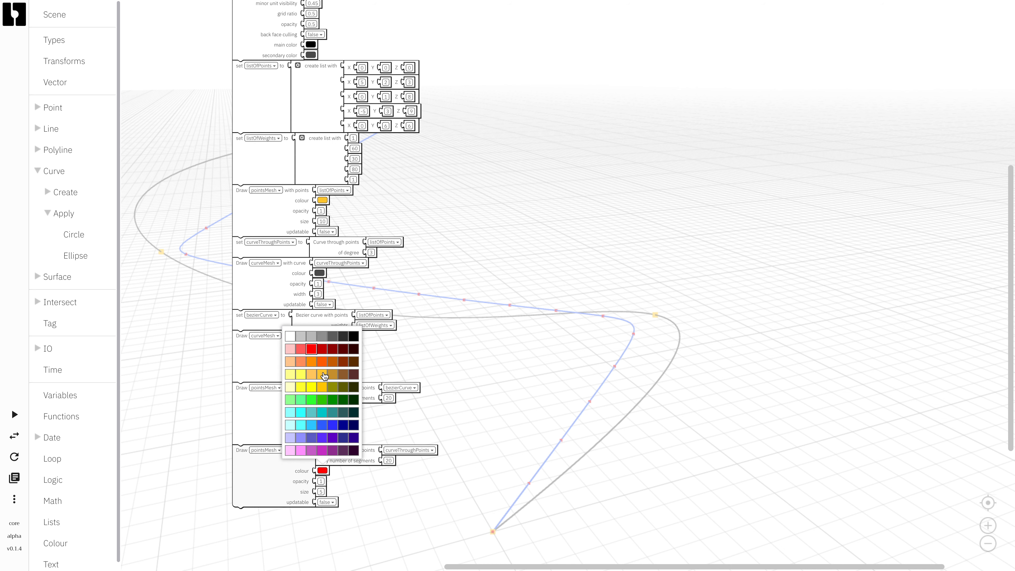
left_click(322, 361)
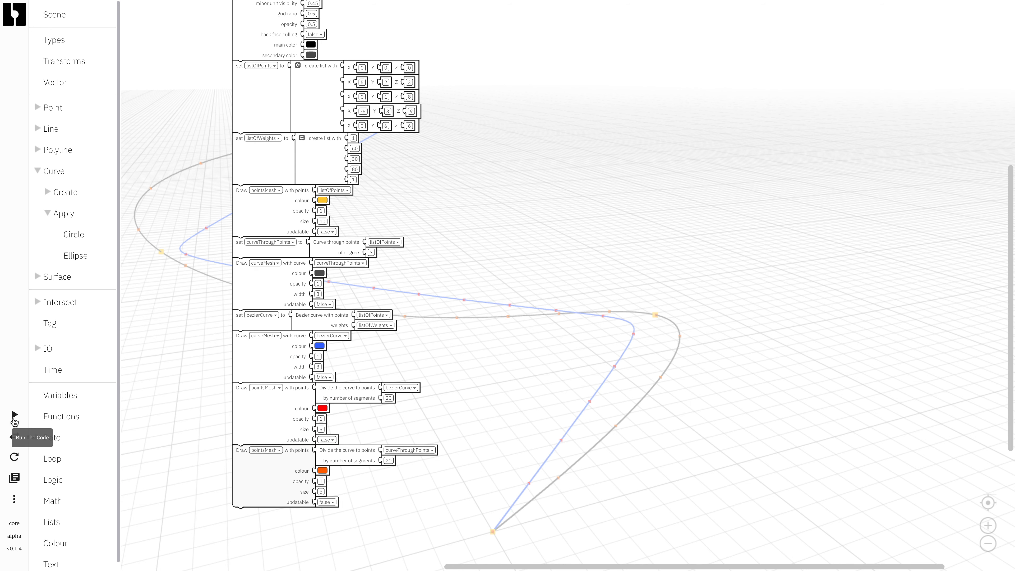
Examine the division points on both curves from different angles in the full 3D scene
left_click(14, 437)
left_click_drag(792, 358, 806, 386)
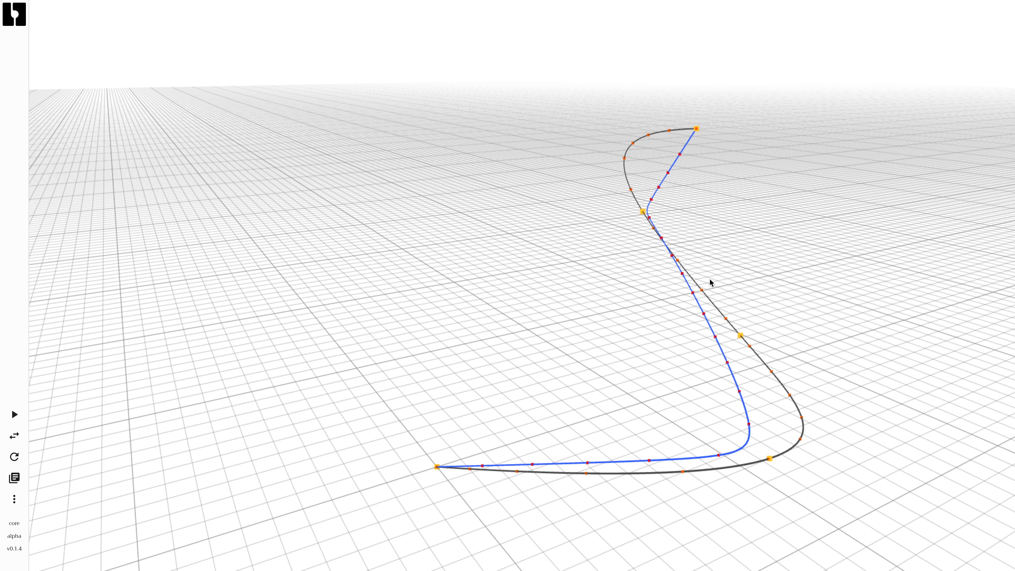
left_click_drag(730, 484, 298, 450)
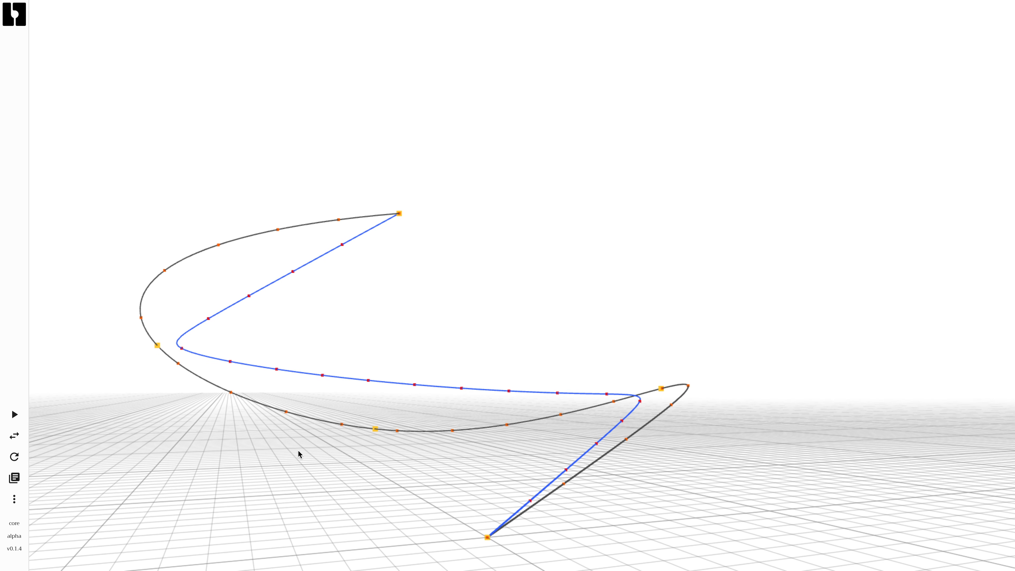
Insert a Draw linesMesh block with a Lines with start points and endpoints block below the Bezier curve's Draw curveMesh block
left_click(11, 434)
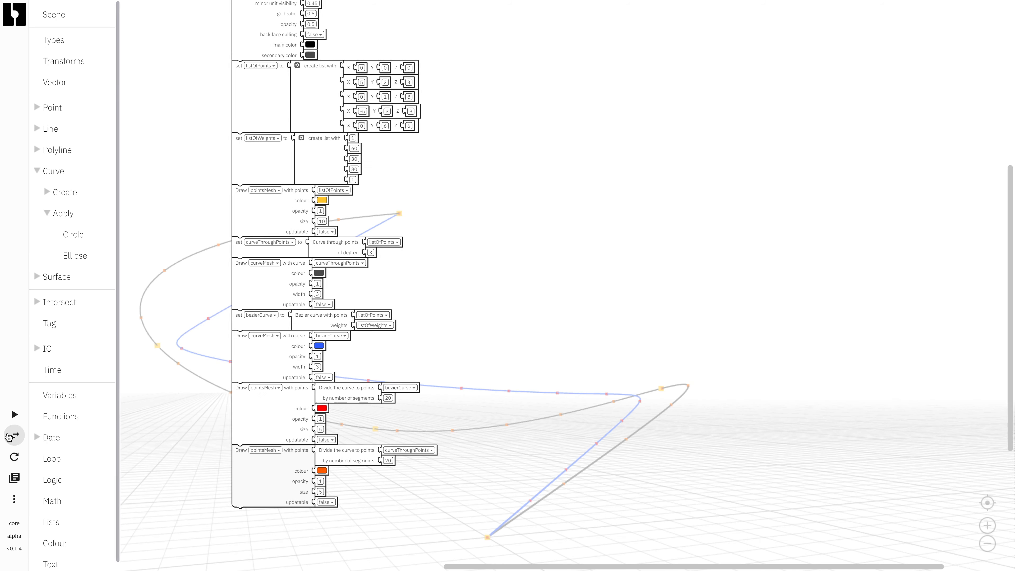
left_click_drag(376, 499, 470, 487)
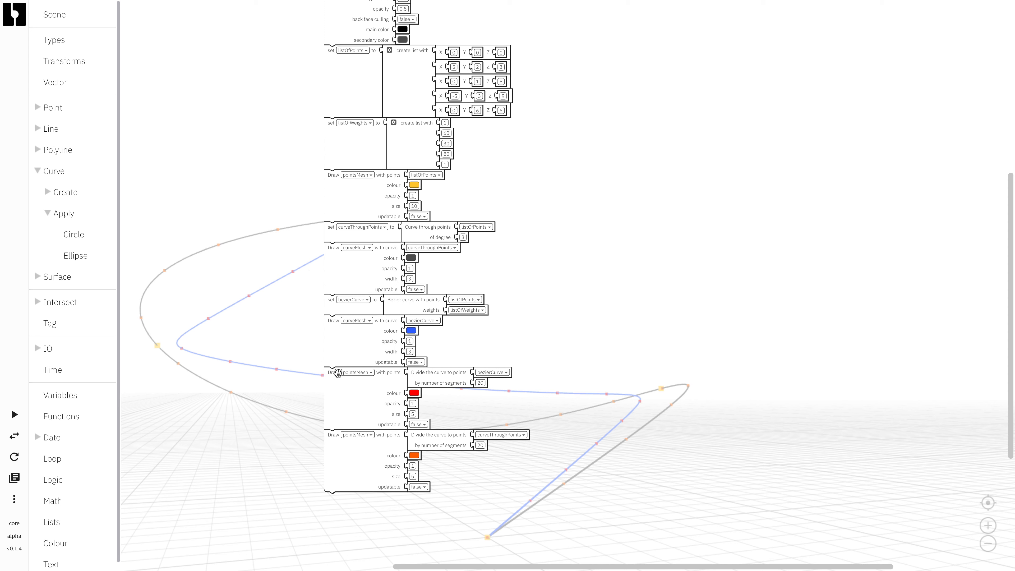
mouse_move(409, 377)
left_click(37, 128)
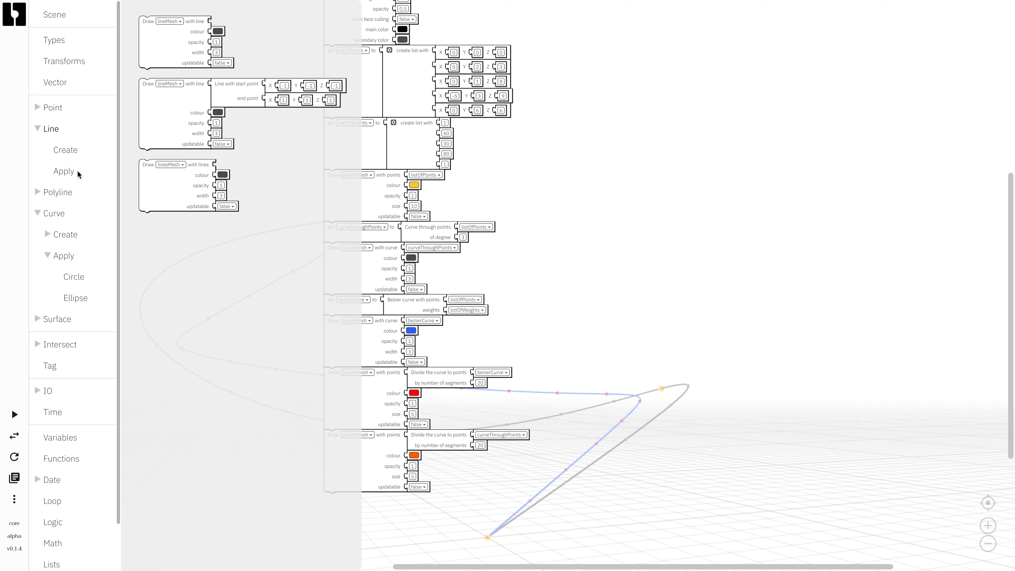
left_click(66, 154)
left_click_drag(161, 102, 228, 404)
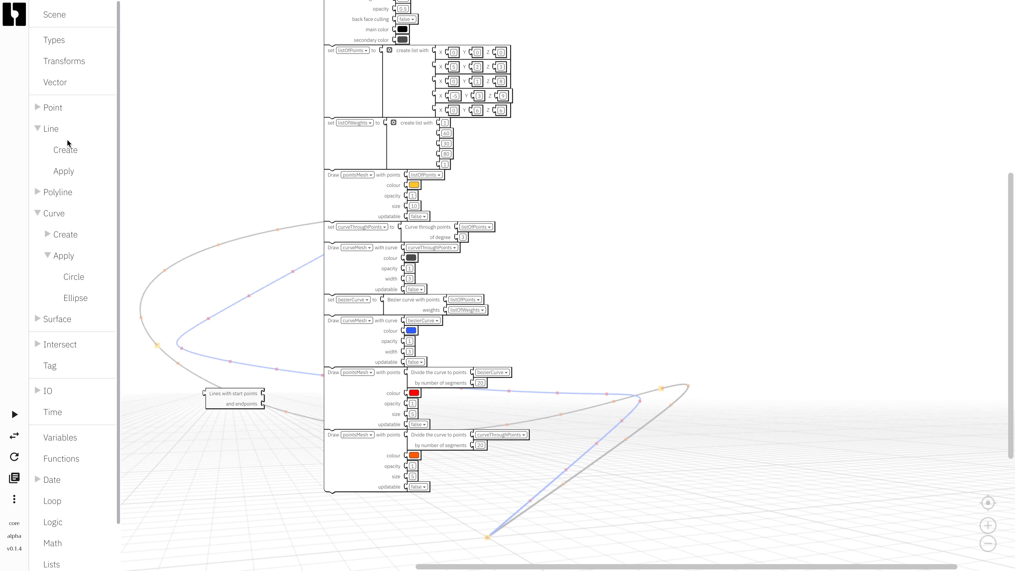
left_click(60, 129)
mouse_move(161, 177)
left_mouse_down()
mouse_move(187, 403)
mouse_move(246, 405)
mouse_move(285, 385)
mouse_move(297, 391)
left_mouse_up()
mouse_move(210, 405)
left_mouse_down()
mouse_move(238, 433)
mouse_move(367, 395)
left_mouse_up()
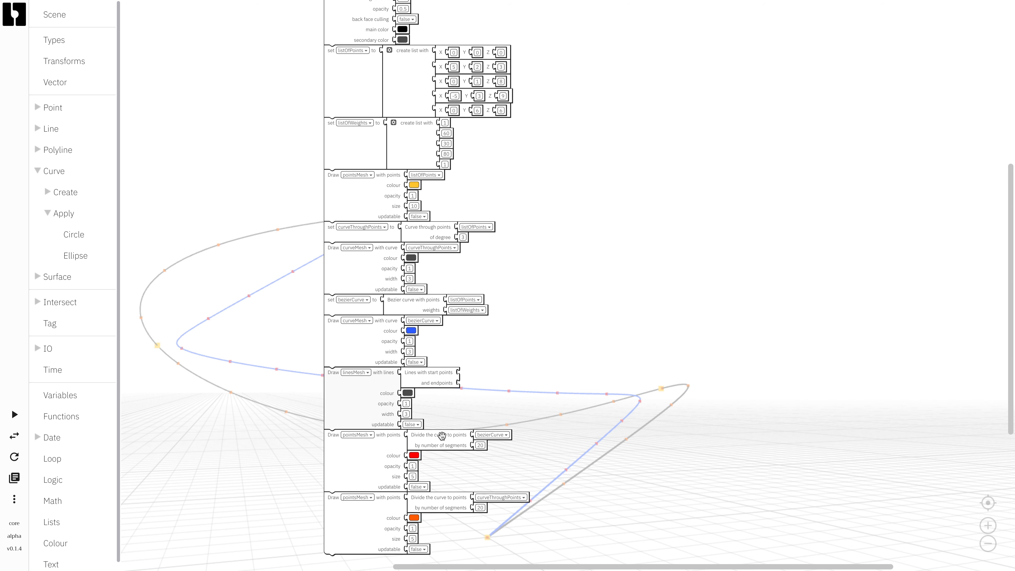
Move the bezierCurve division into the start points and the curveThroughPoints division into the endpoints, and delete the emptied Draw pointsMesh blocks
mouse_move(441, 440)
left_mouse_down()
mouse_move(528, 423)
mouse_move(525, 392)
mouse_move(508, 383)
left_mouse_up()
left_click_drag(499, 381, 499, 382)
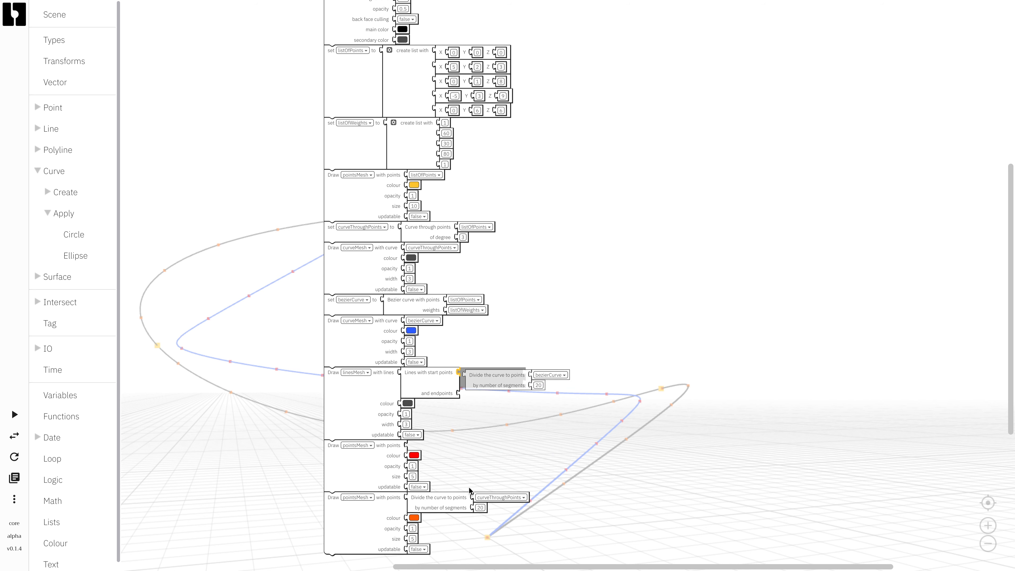
left_click_drag(444, 489, 500, 398)
mouse_move(362, 477)
left_mouse_down()
mouse_move(346, 485)
mouse_move(135, 410)
mouse_move(106, 369)
left_mouse_up()
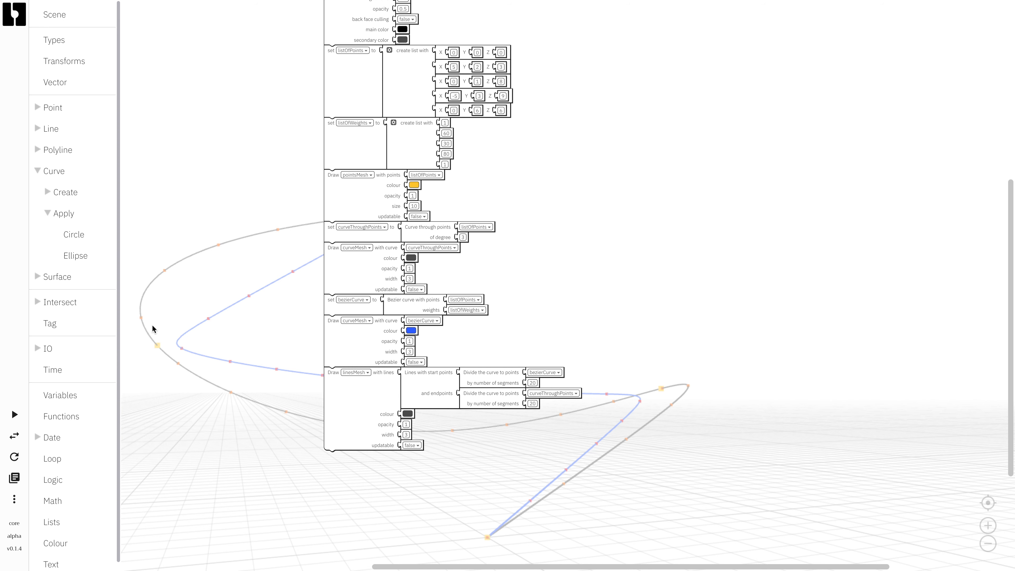
Run the script and inspect the lines connecting the two curves from different angles in the full 3D scene
left_click_drag(611, 323, 533, 321)
left_click(14, 417)
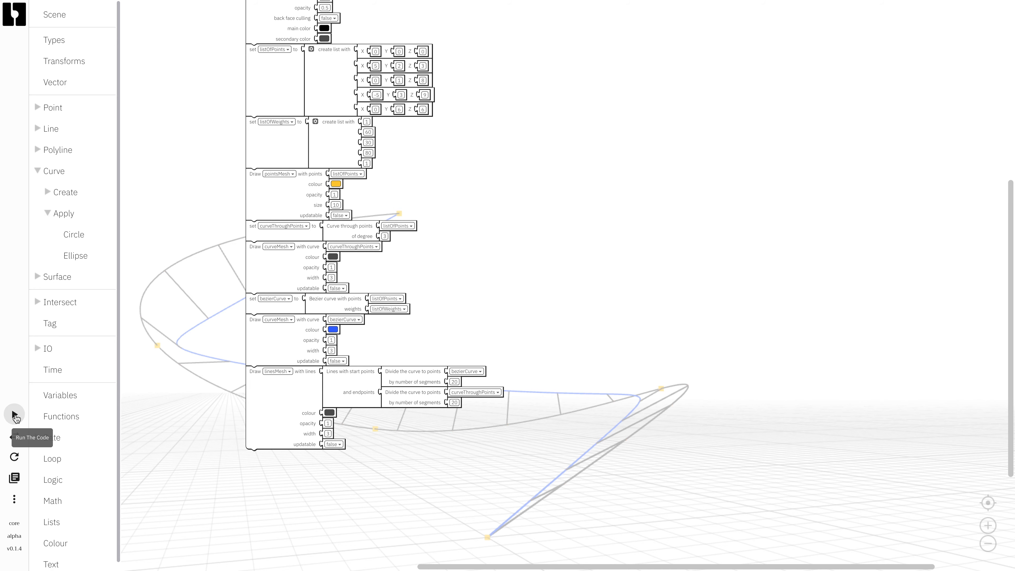
left_click(15, 440)
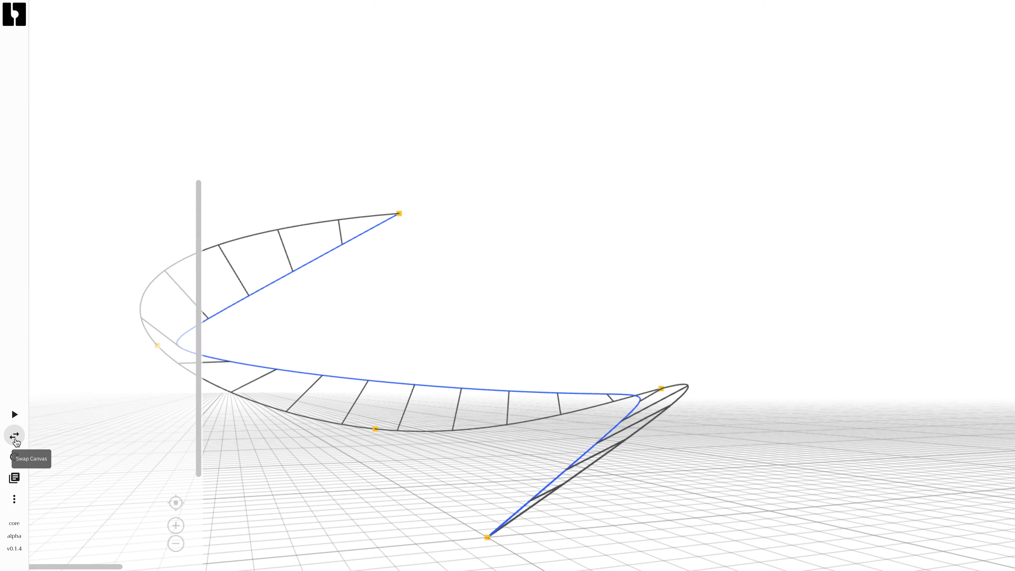
mouse_move(725, 432)
left_mouse_down()
mouse_move(659, 442)
mouse_move(597, 421)
mouse_move(602, 431)
mouse_move(734, 428)
mouse_move(764, 442)
mouse_move(772, 430)
mouse_move(754, 415)
mouse_move(668, 419)
mouse_move(672, 439)
mouse_move(737, 436)
left_mouse_up()
left_click_drag(494, 403, 538, 401)
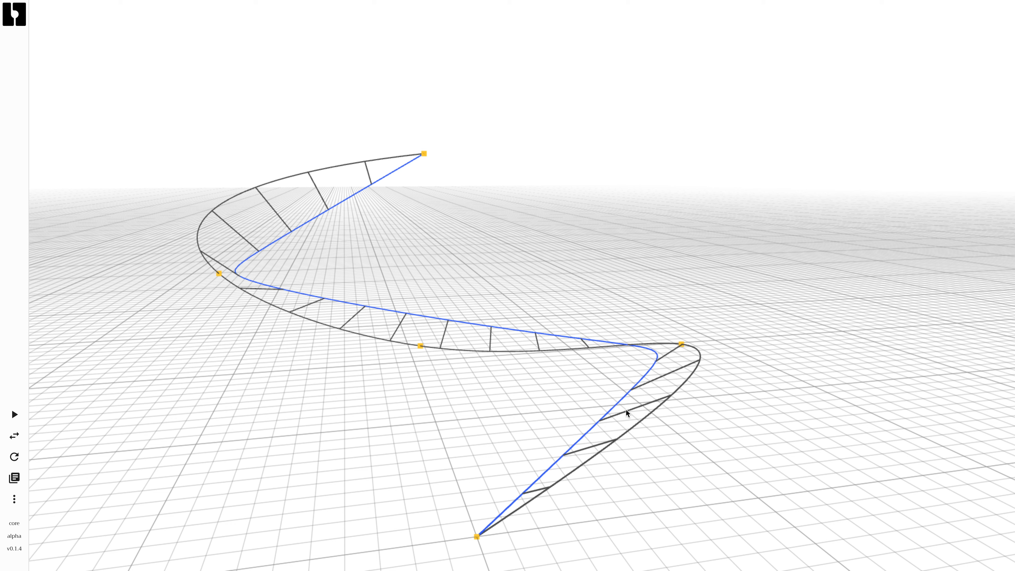
Set the number of segments to 30 for both curve divisions, run the script and view the full 3D scene
left_click(14, 435)
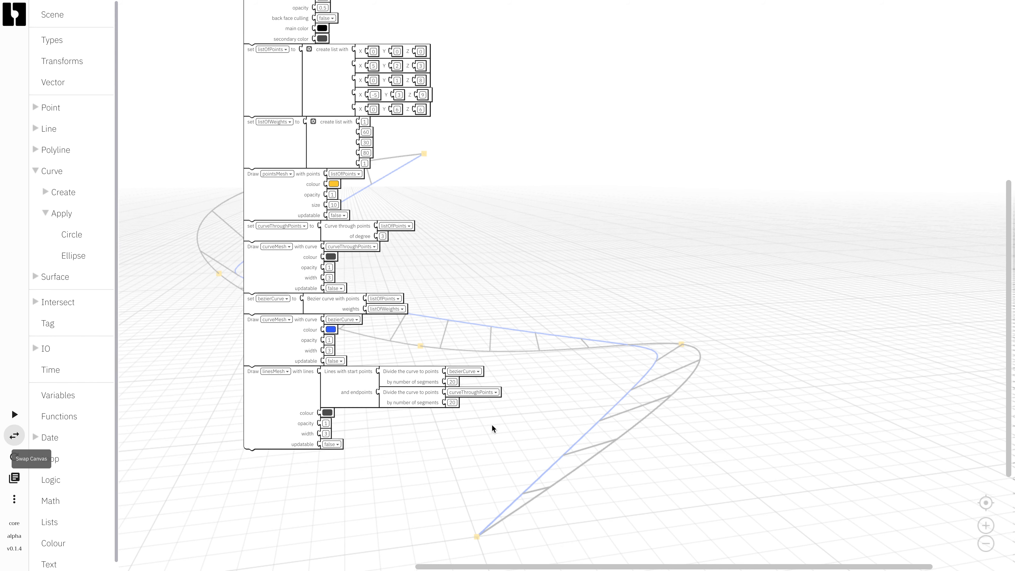
left_click(457, 382)
type("30")
key("Tab")
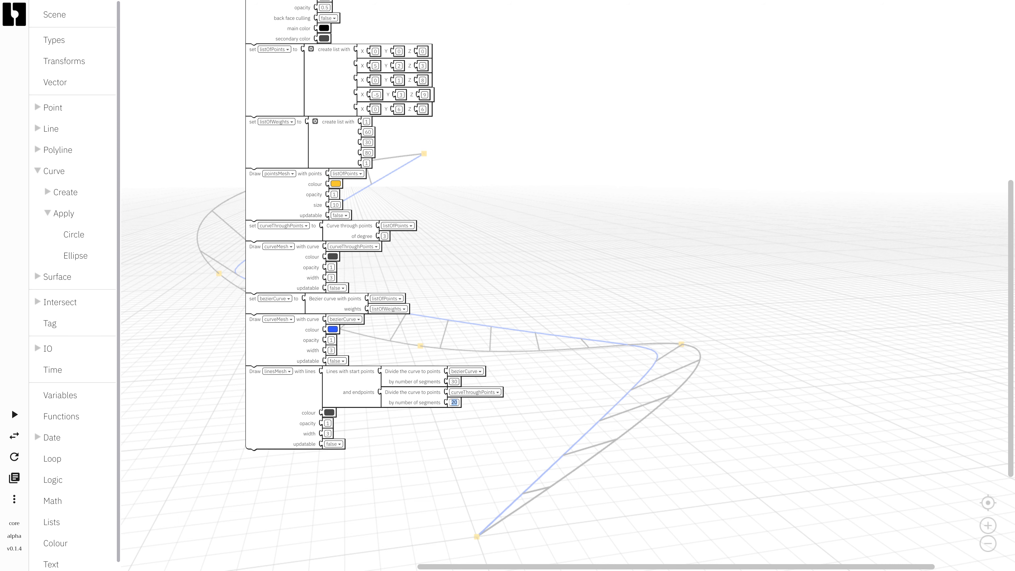
type("30")
left_click(16, 415)
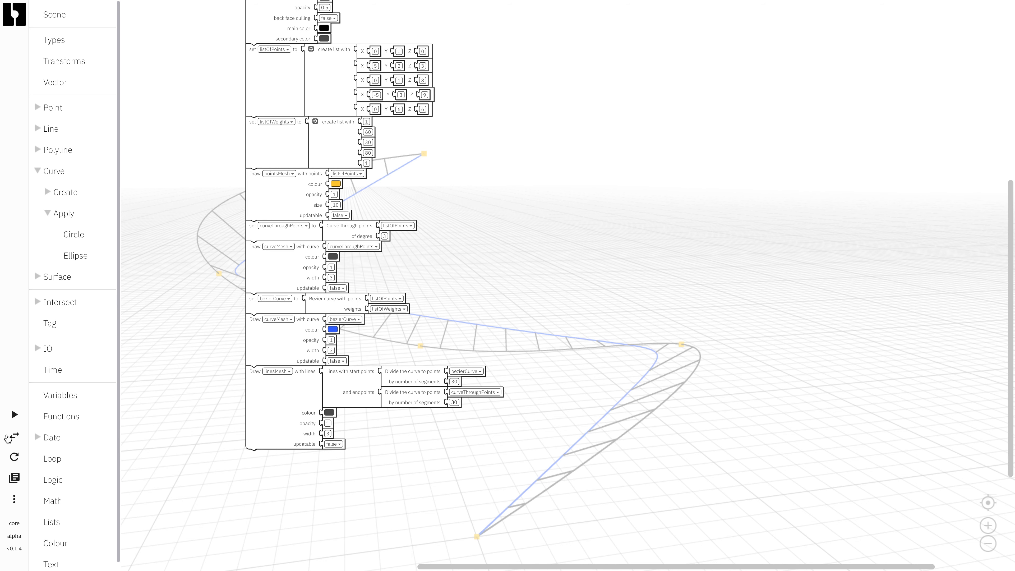
left_click(14, 435)
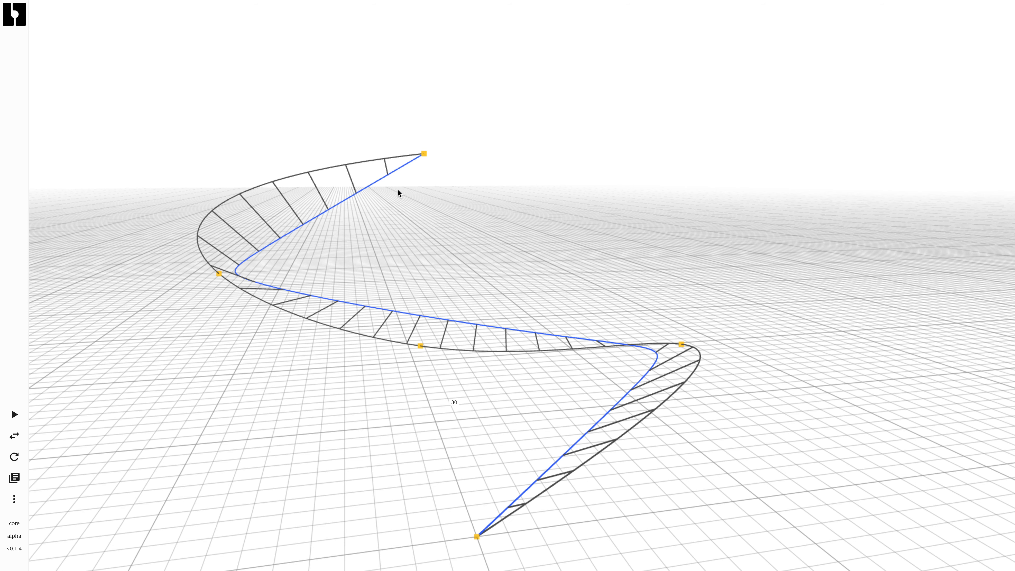
mouse_move(500, 569)
Review the complete block script and examine the blocks available for applying operations to curves, circles and ellipses
left_click(14, 436)
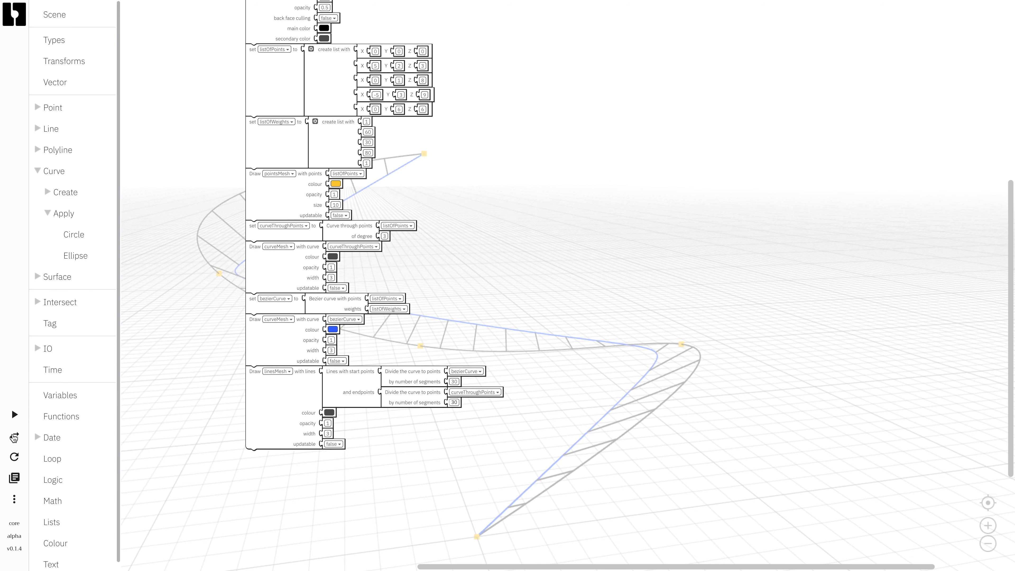
left_click_drag(627, 247, 643, 316)
scroll(644, 316, "down", 2)
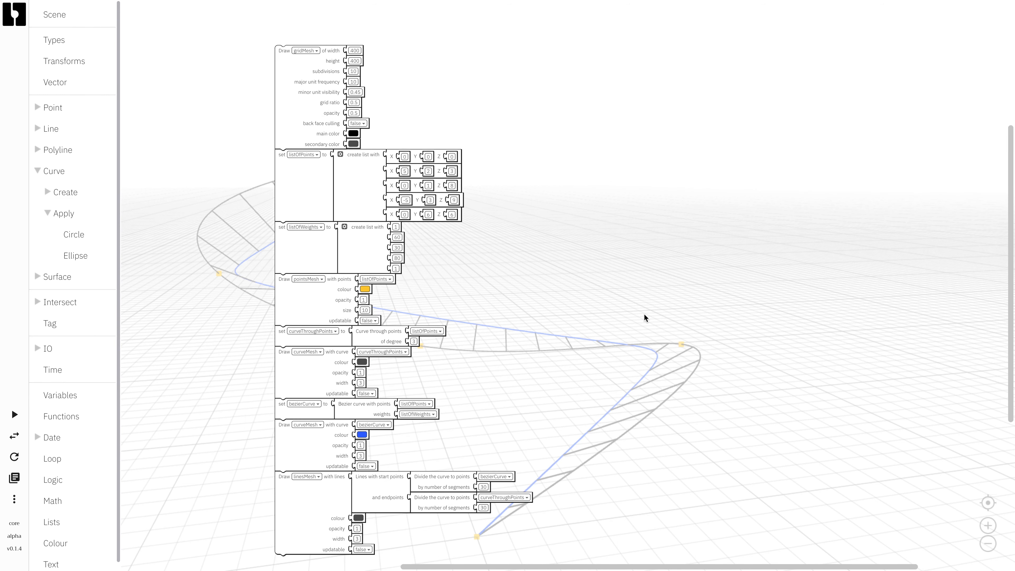
left_click_drag(762, 354, 698, 328)
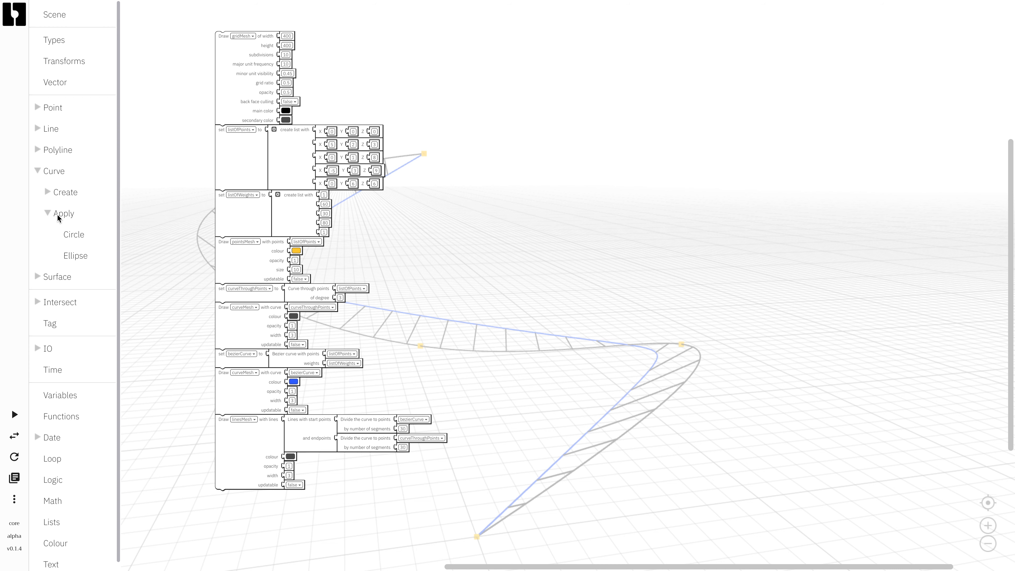
left_click(70, 236)
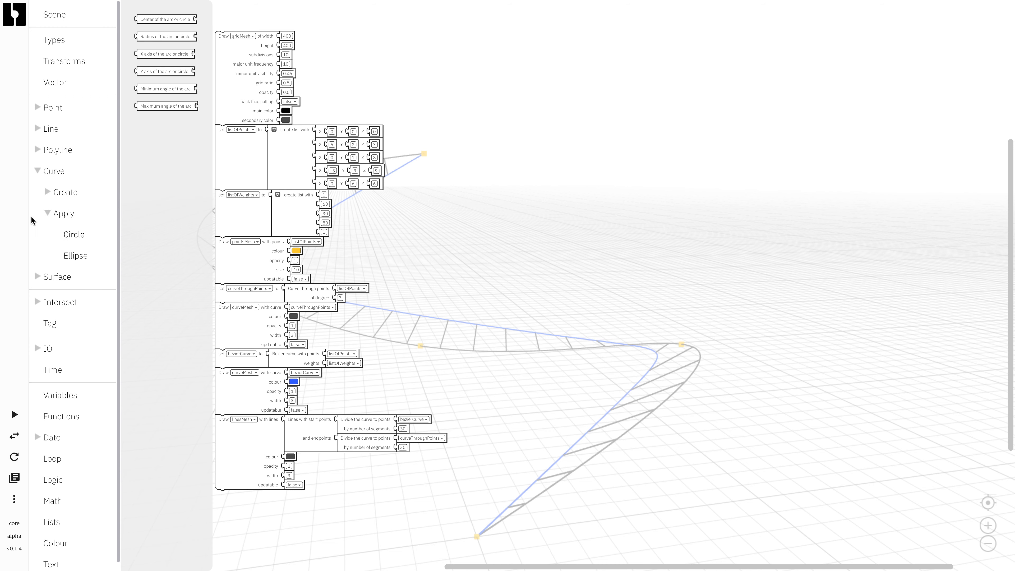
left_click(64, 213)
scroll(144, 373, "down", 3)
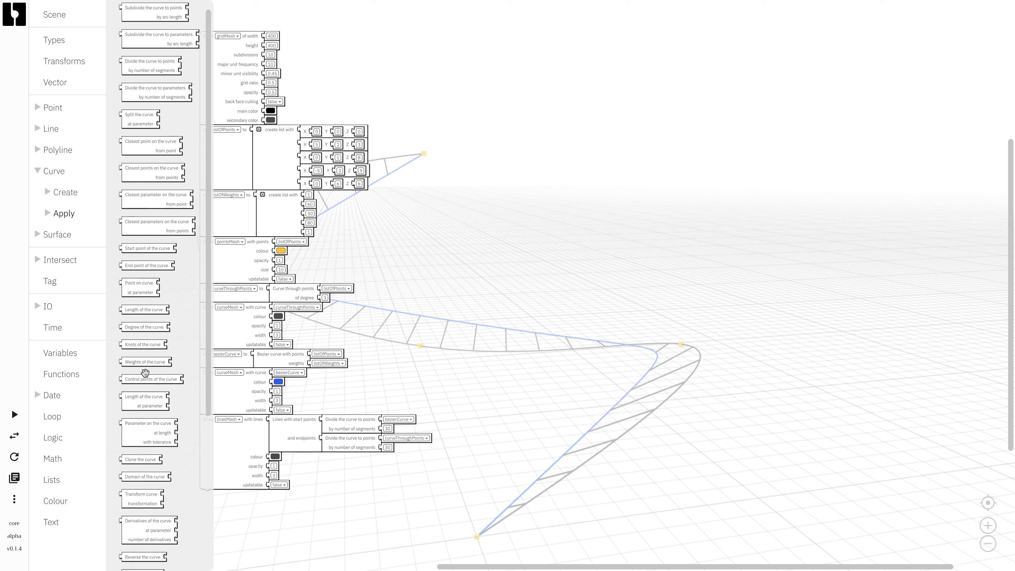
scroll(144, 372, "down", 2)
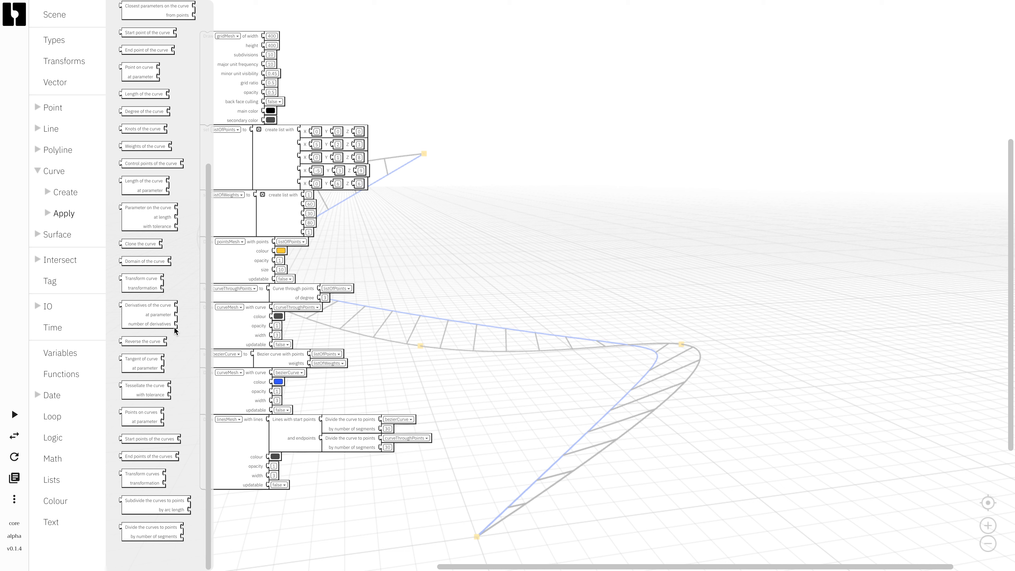
left_click(49, 214)
left_click(72, 234)
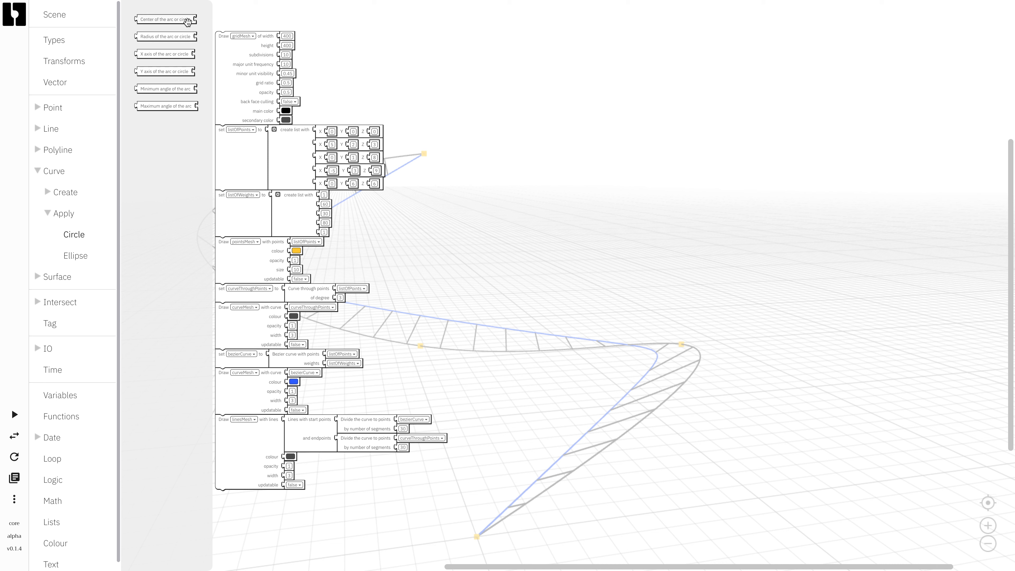
left_click(69, 256)
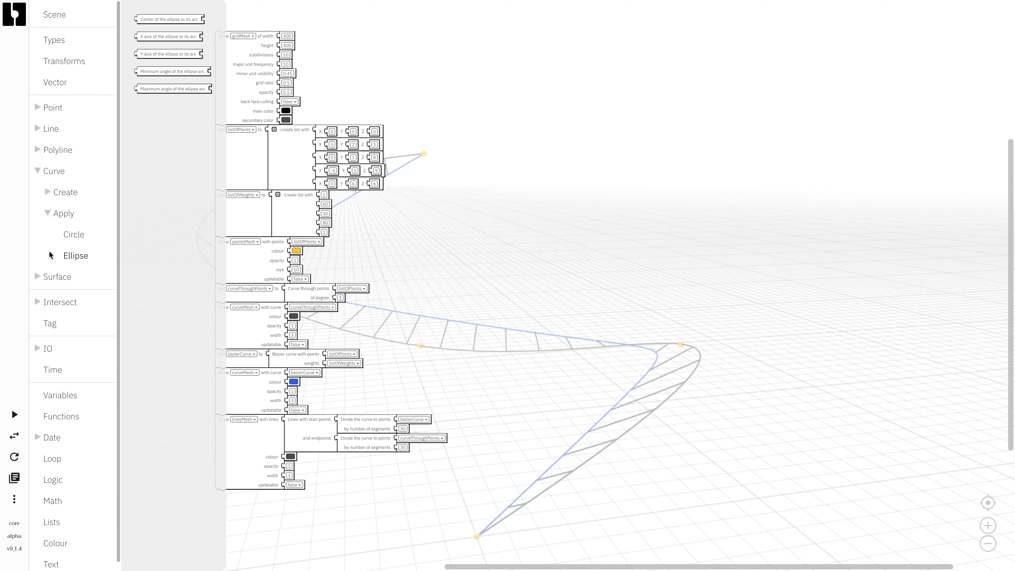
left_click(47, 214)
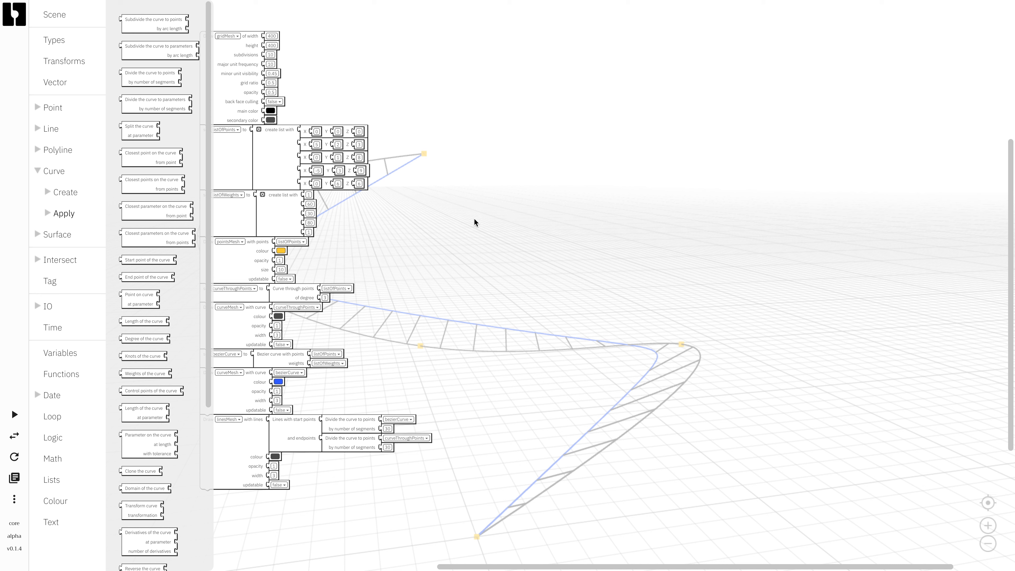
left_click_drag(474, 223, 594, 228)
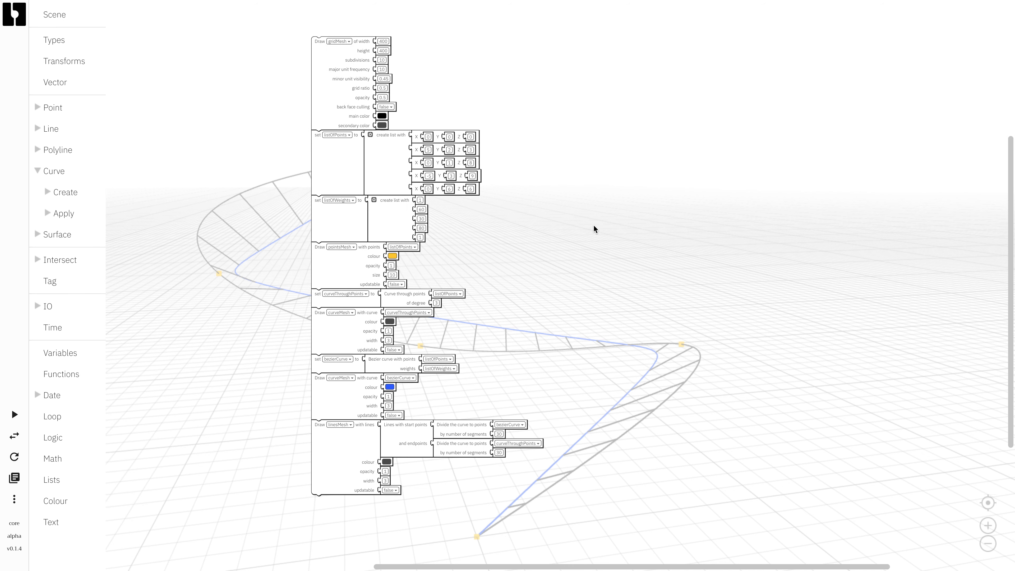